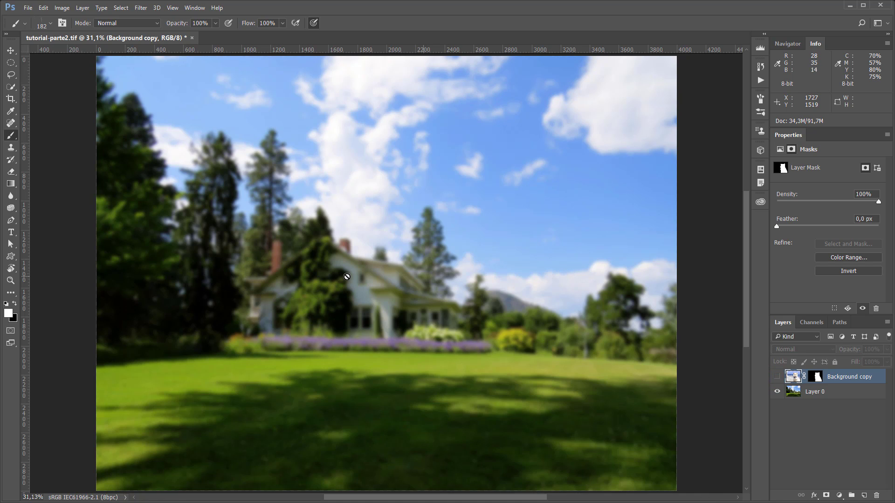
Show the Background copy layer, and mark the ragged fur edge at the dog's lower back with a temporary lasso selection
click(777, 376)
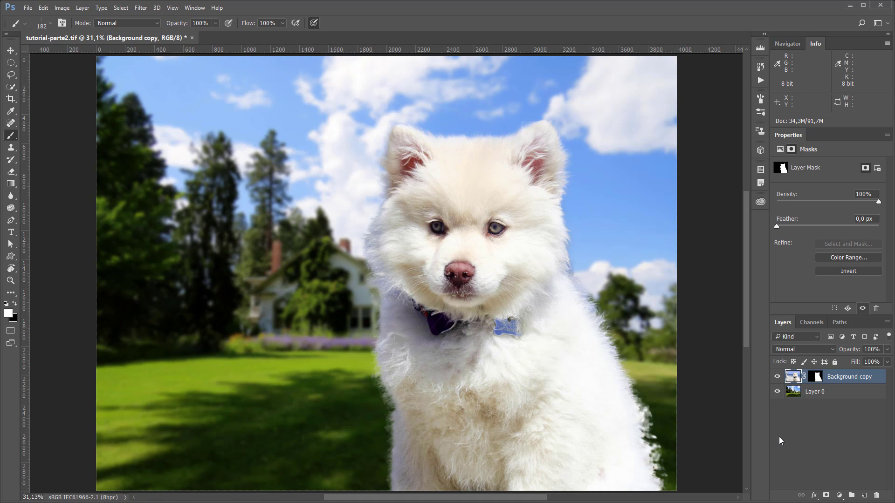
key(l)
mouse_move(705, 441)
mouse_down()
mouse_move(635, 370)
mouse_move(642, 494)
mouse_move(692, 480)
mouse_up()
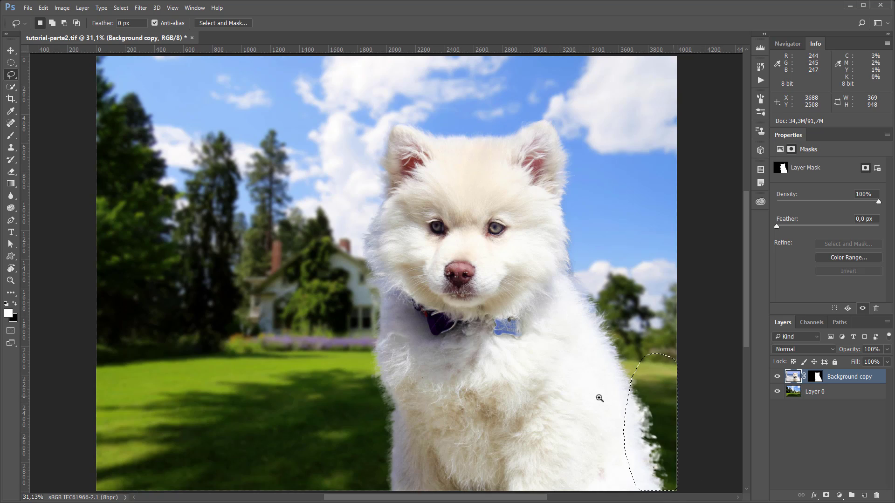
scroll(694, 391, up, 4)
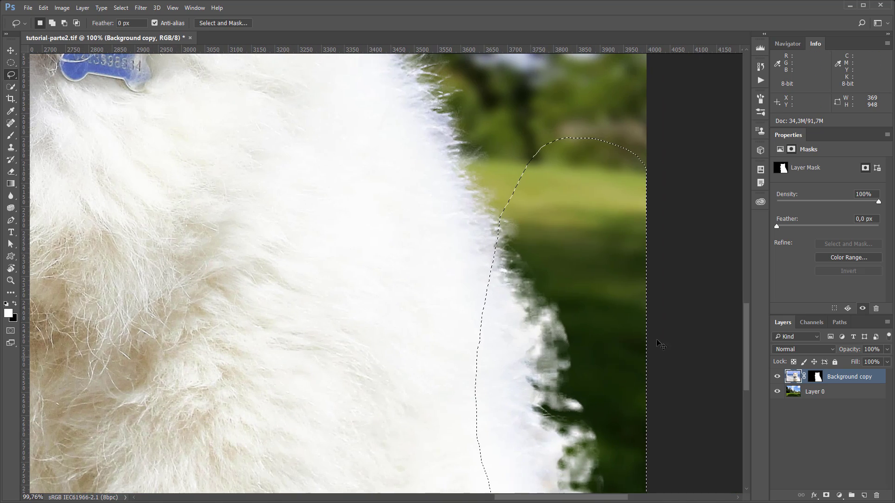
click(601, 414)
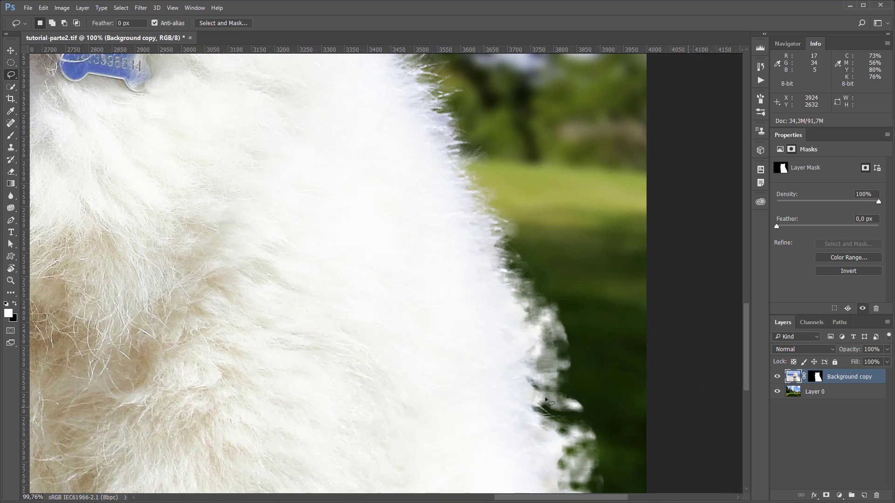
Examine the fur edge along the dog's chest in the image, on the layer mask alone, and with the mask temporarily disabled
scroll(546, 400, left, 10)
scroll(359, 240, up, 3)
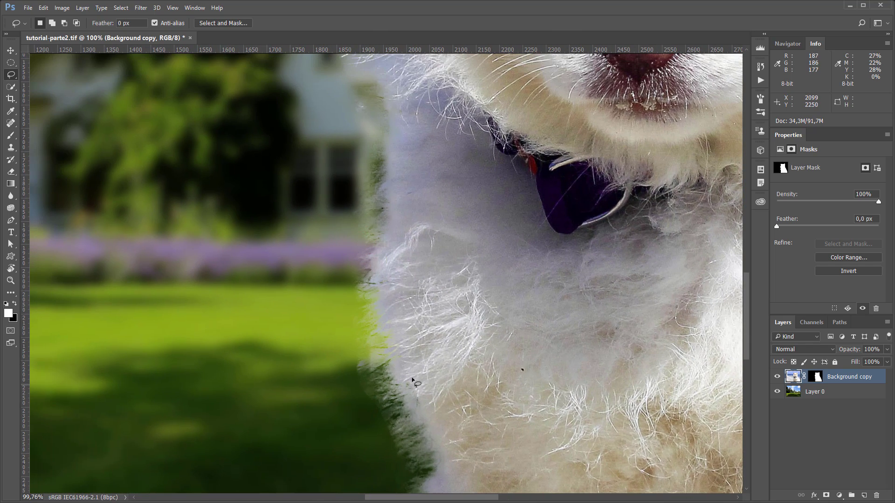
drag(480, 416, 443, 387)
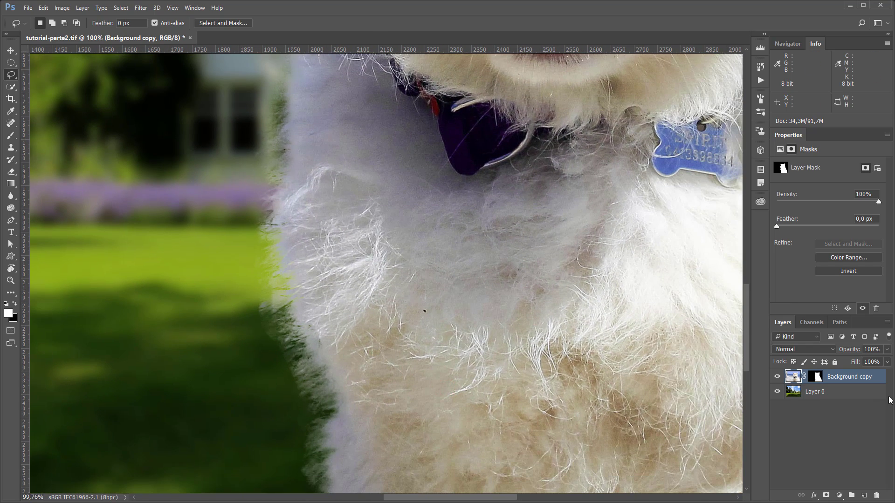
alt+click(817, 379)
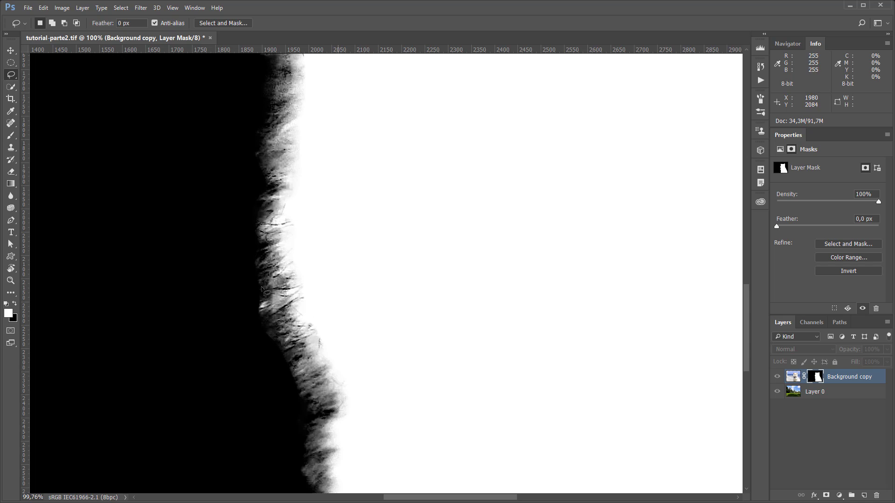
alt+click(817, 378)
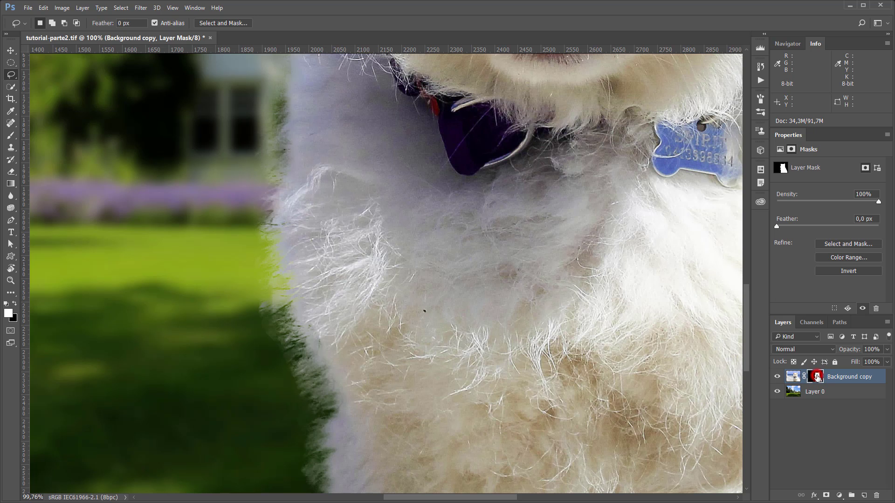
shift+click(817, 379)
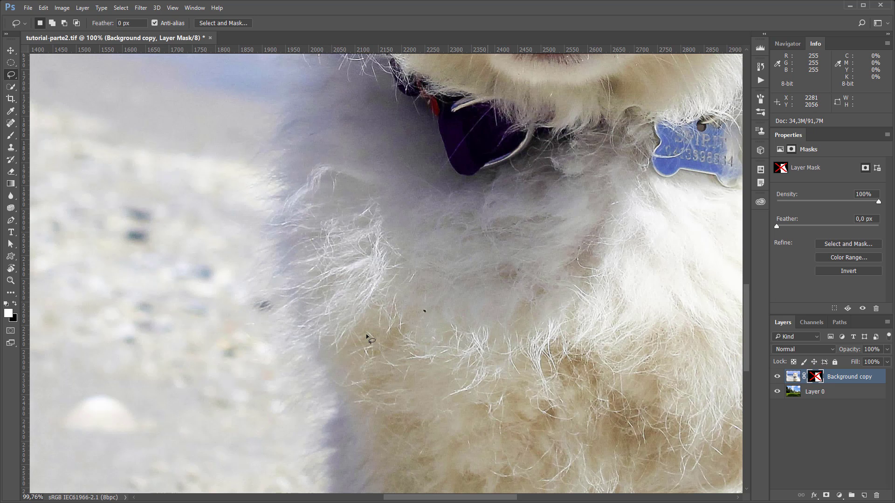
drag(483, 413, 364, 372)
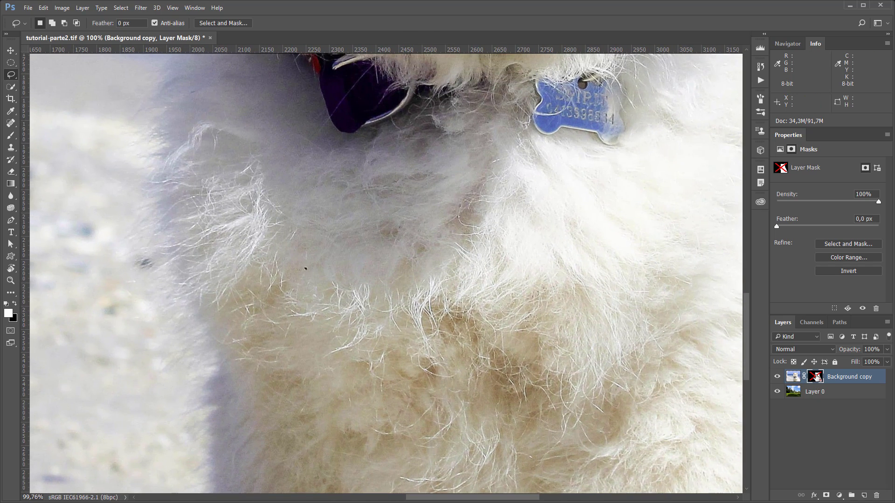
shift+click(816, 377)
key(ctrl+0)
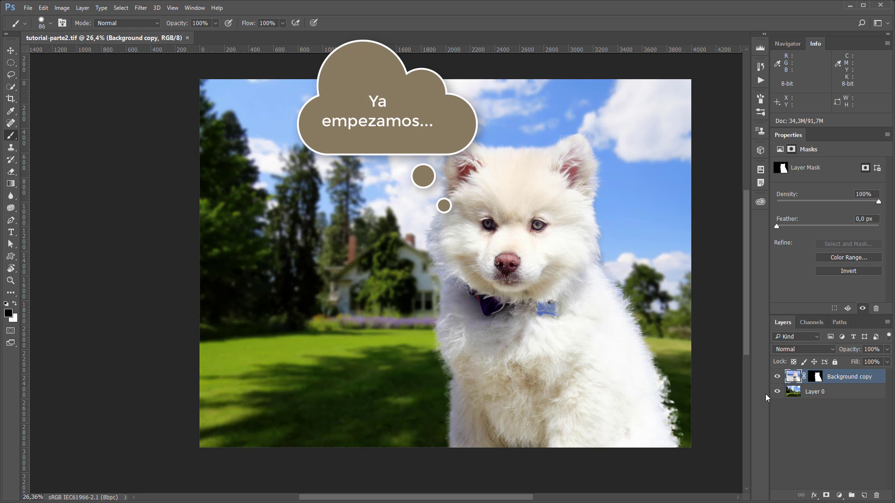
Display Background copy's layer mask and paint white fur over the ragged edge at the dog's lower back with a hair-shaped brush
click(815, 377)
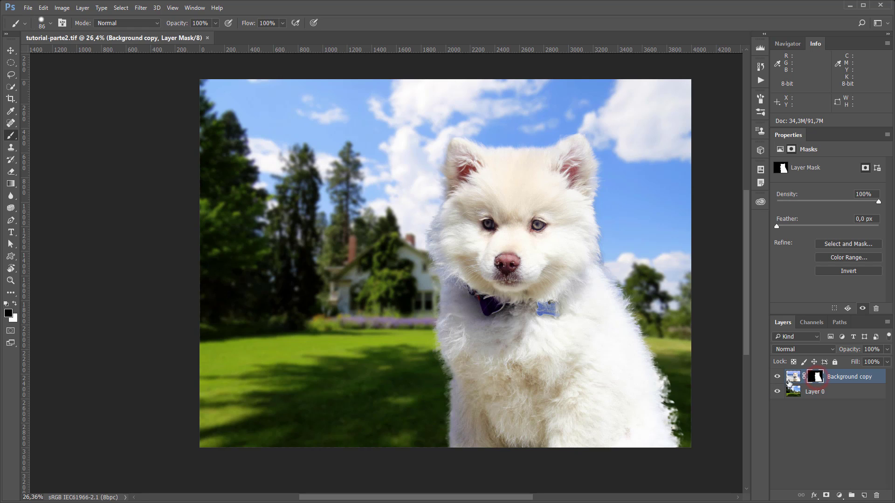
alt+click(813, 381)
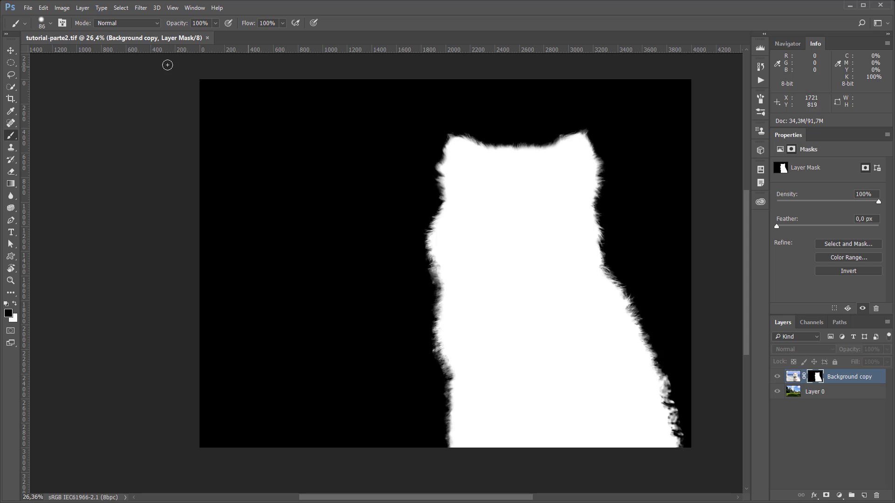
click(51, 23)
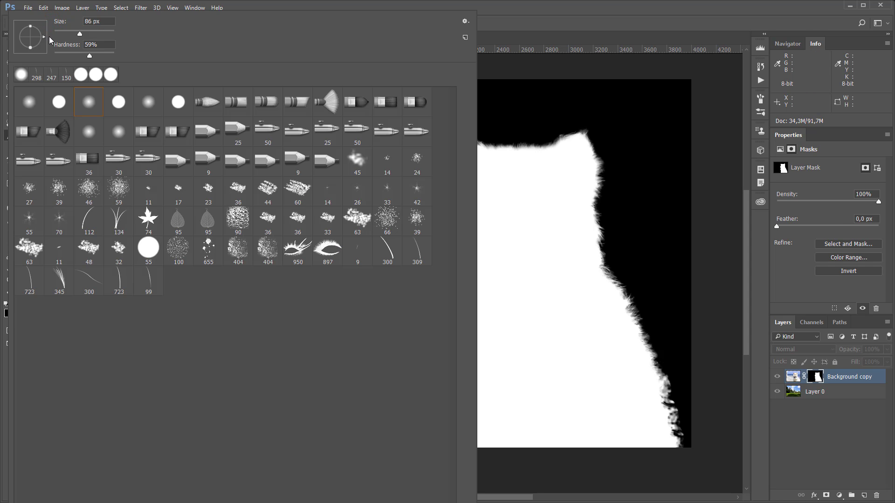
double_click(92, 283)
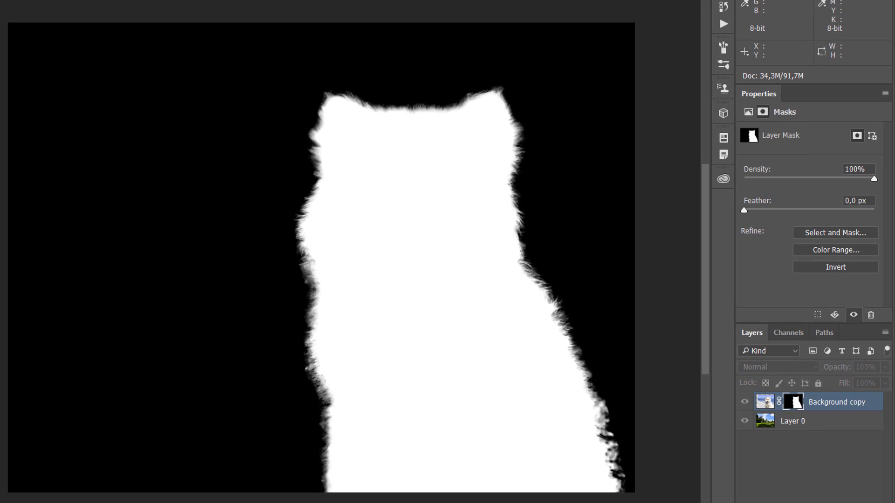
mouse_move(571, 402)
mouse_down()
mouse_move(580, 412)
mouse_move(600, 406)
mouse_move(588, 415)
mouse_move(595, 396)
mouse_move(615, 471)
mouse_move(604, 468)
mouse_up()
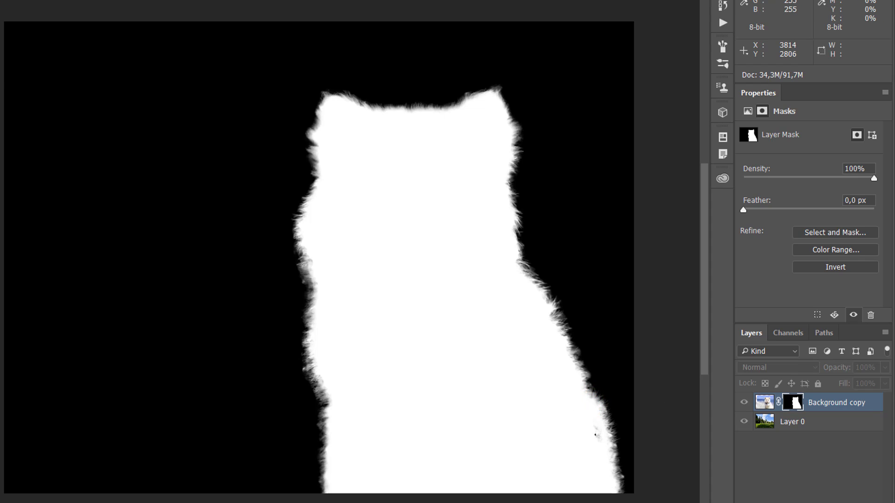
Try an oval fur stroke on the black area of the mask, undoing both it and the painted lower-back edge
mouse_move(116, 147)
mouse_down()
mouse_move(205, 144)
mouse_move(189, 289)
mouse_move(102, 184)
mouse_move(119, 140)
mouse_up()
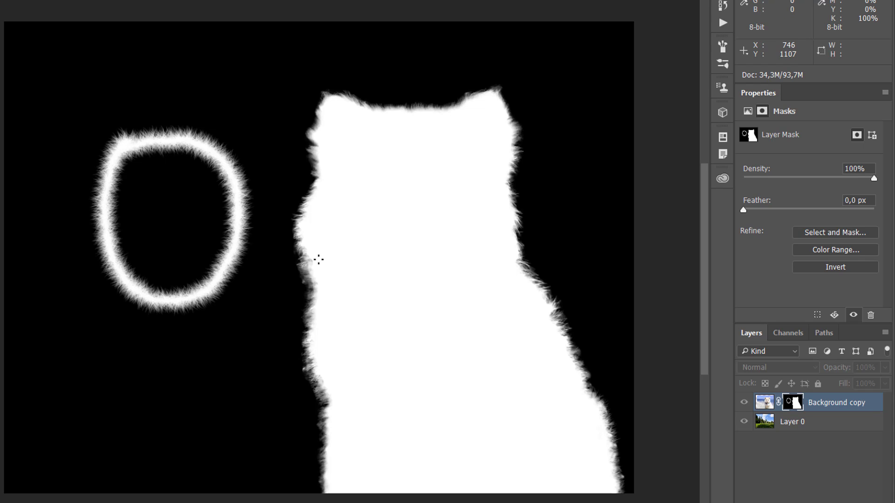
key(ctrl+z)
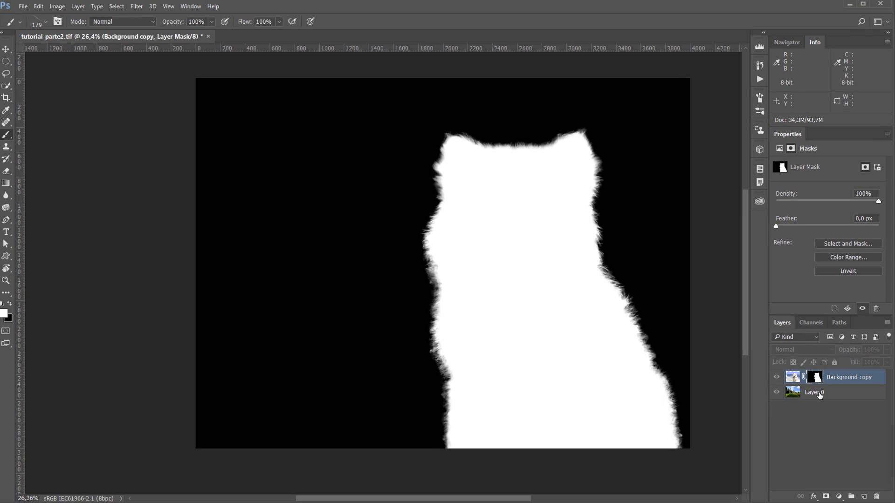
alt+click(793, 402)
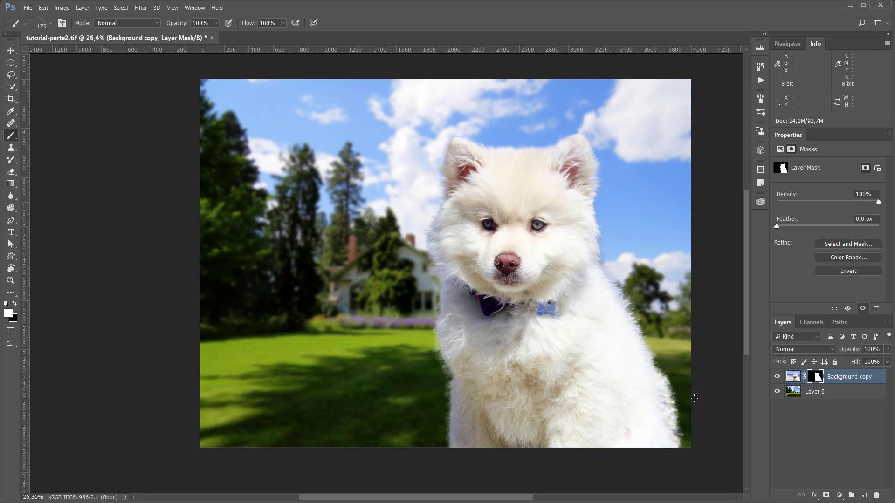
key(ctrl+z)
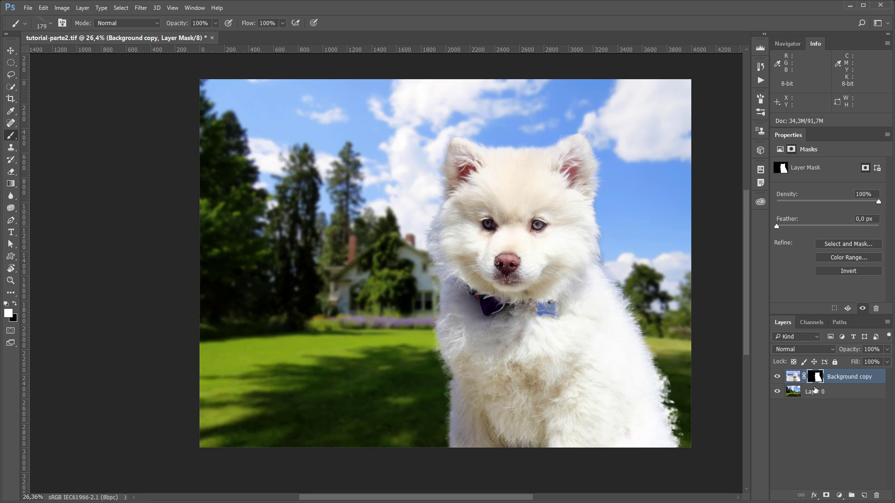
On the displayed layer mask, lasso the fur edge from cheek to shoulder and move it over the ragged lower-back edge, clearing the selection
alt+click(817, 378)
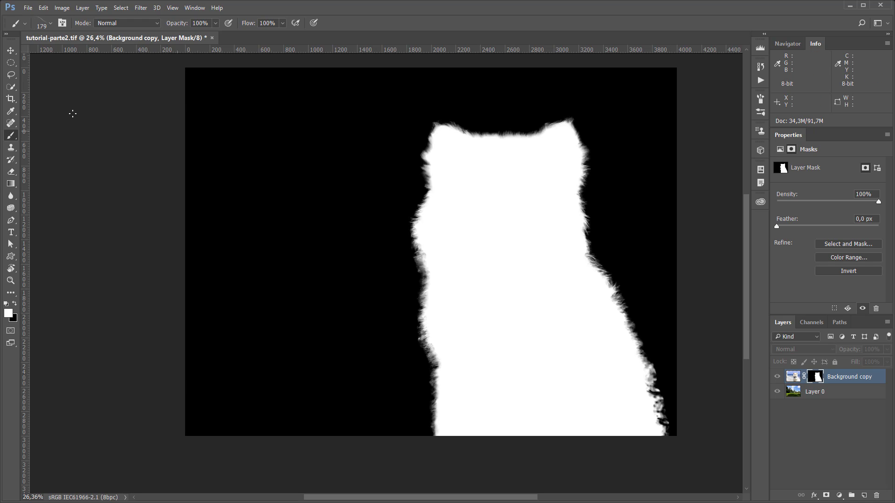
click(10, 75)
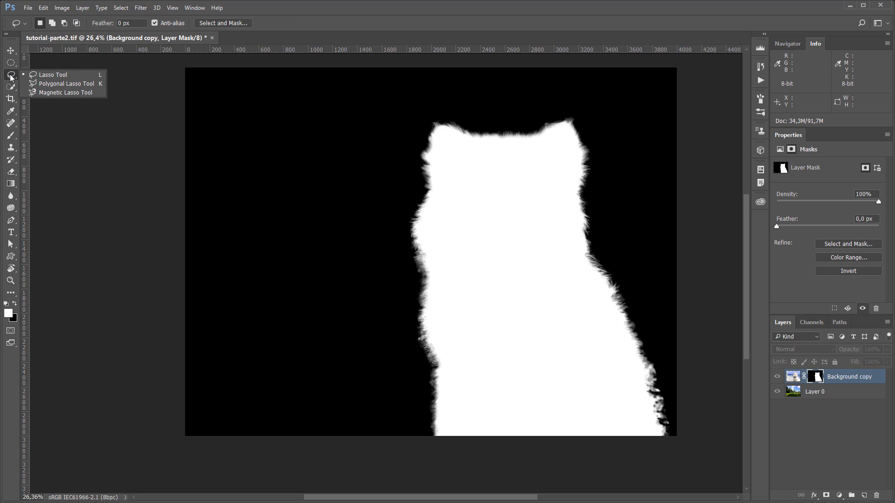
click(40, 74)
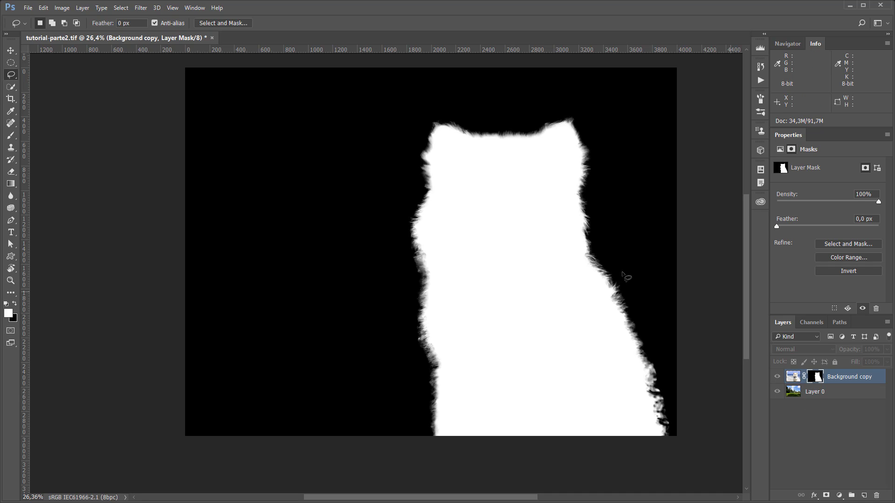
mouse_move(602, 211)
mouse_down()
mouse_move(600, 170)
mouse_move(584, 157)
mouse_move(560, 169)
mouse_move(560, 240)
mouse_move(587, 296)
mouse_move(612, 316)
mouse_move(633, 308)
mouse_move(639, 277)
mouse_move(632, 242)
mouse_move(605, 213)
mouse_up()
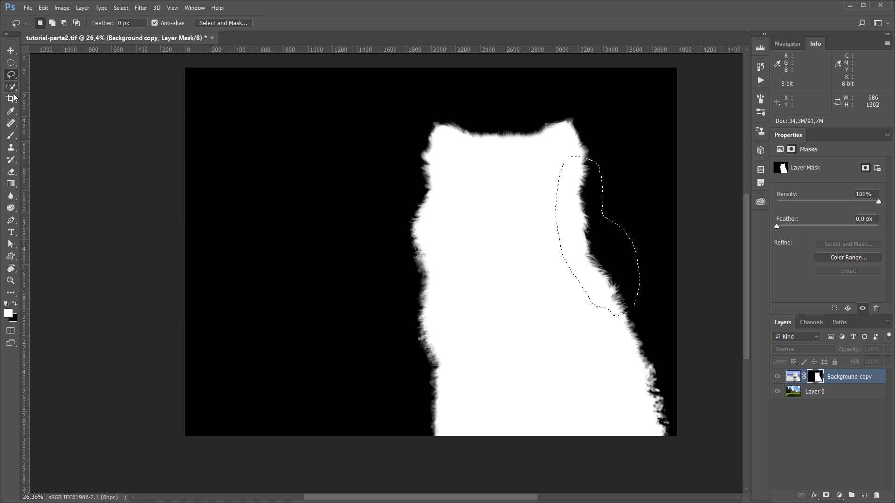
click(11, 50)
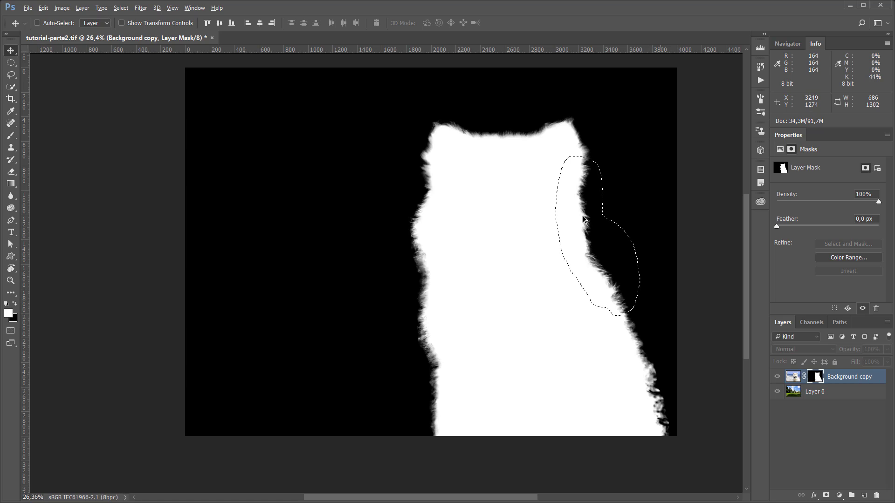
drag(582, 222, 636, 408)
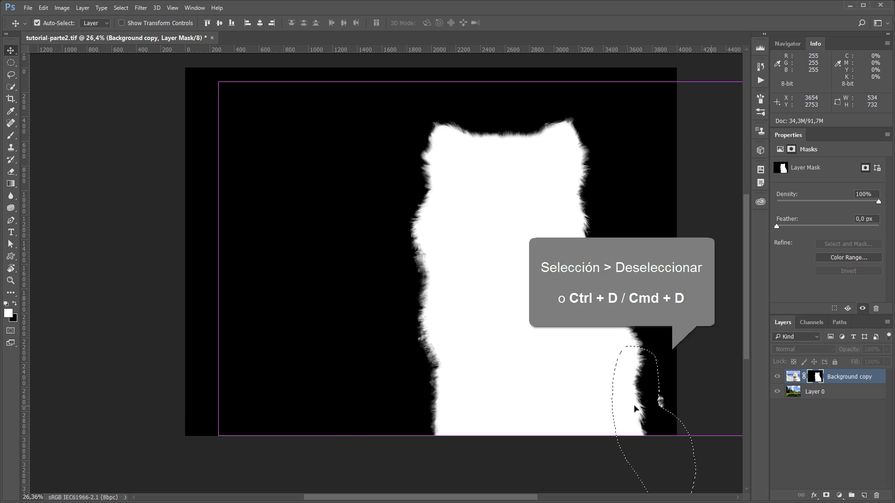
key(ctrl+d)
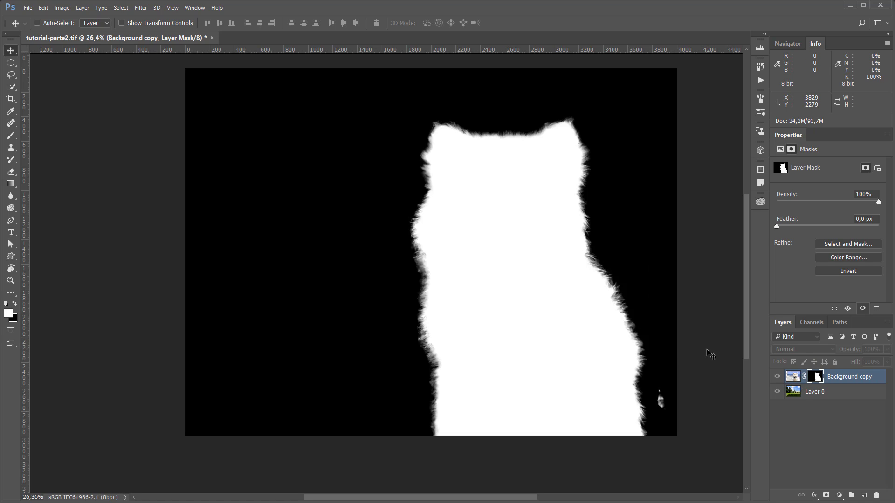
Compare the composite image with and without the moved mask piece, leaving the move undone and the selection cleared
alt+click(821, 378)
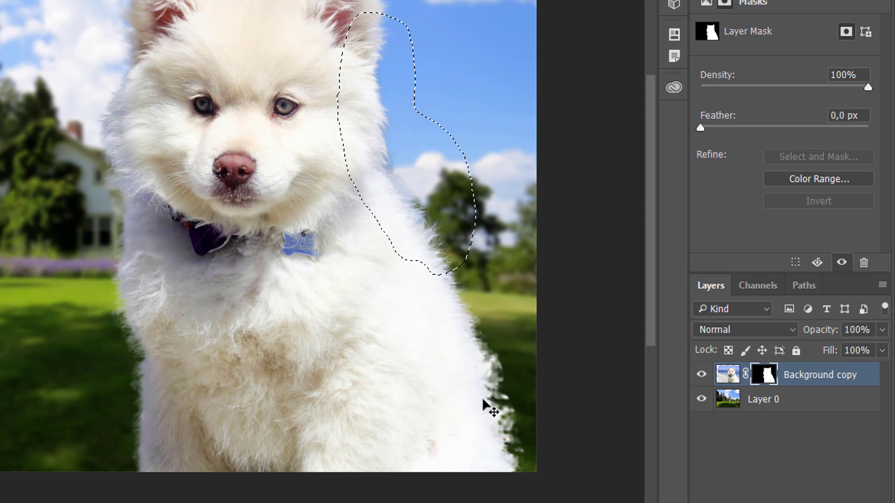
key(ctrl+z)
key(ctrl+z)
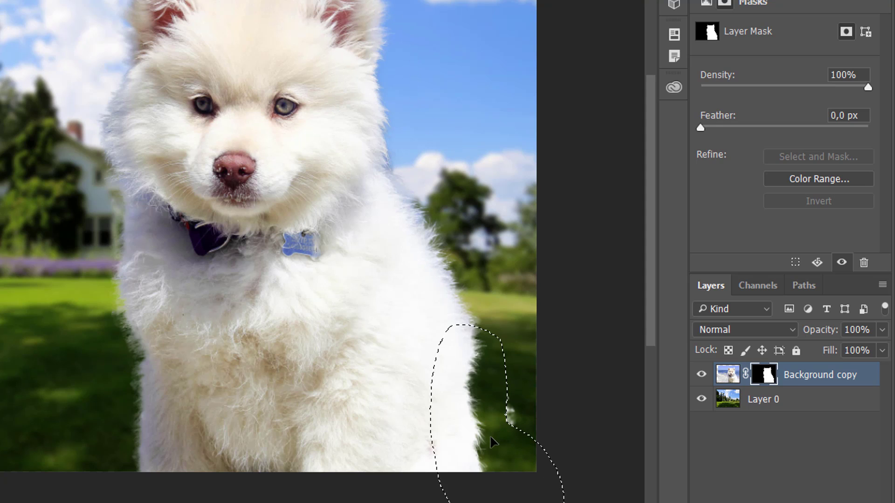
key(ctrl+shift+z)
key(ctrl+shift+z)
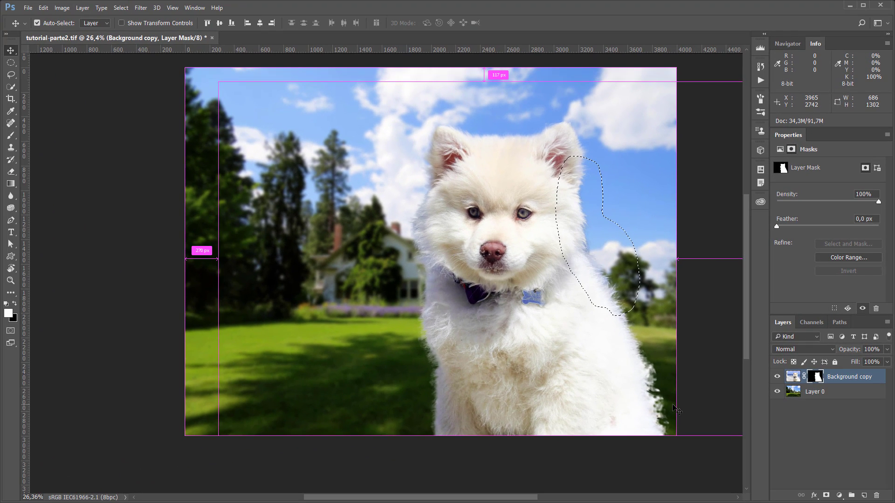
key(ctrl+d)
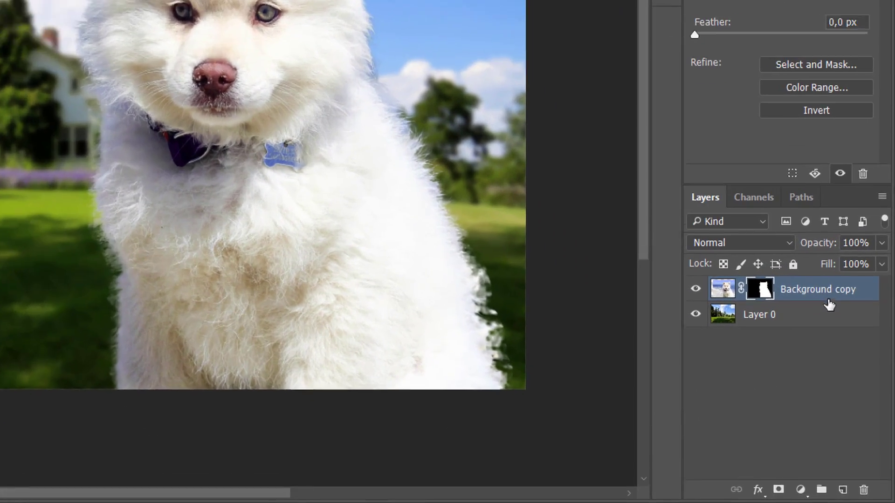
Add a new layer above Background copy and fill it with white at 100% opacity
click(839, 369)
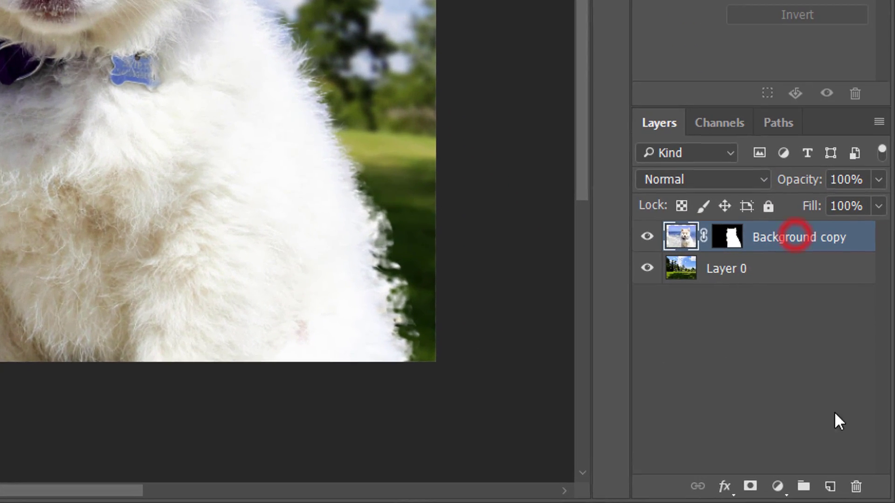
click(862, 495)
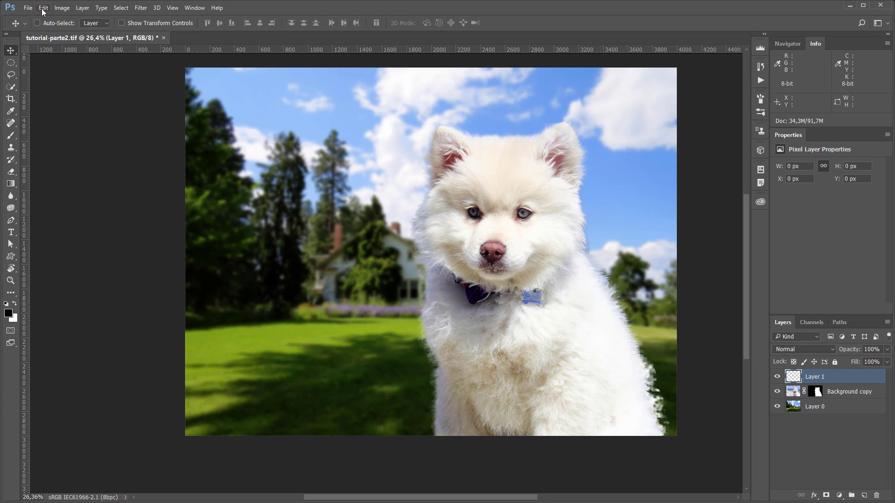
click(43, 8)
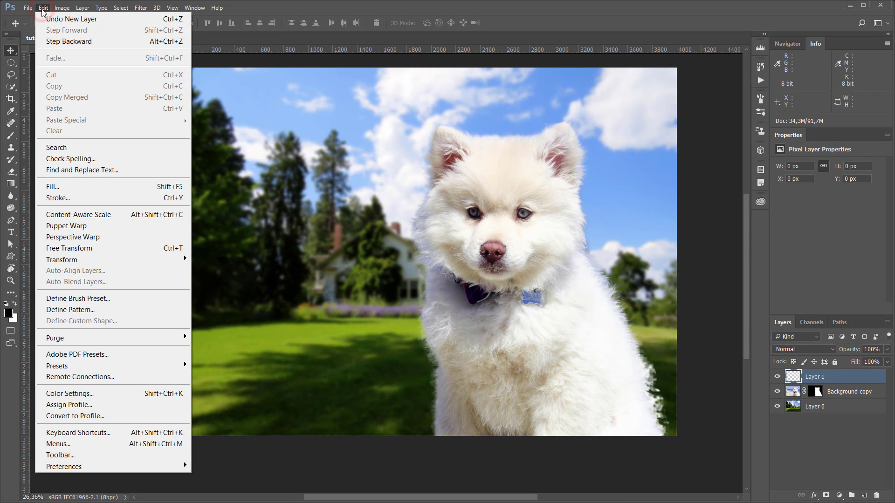
click(85, 188)
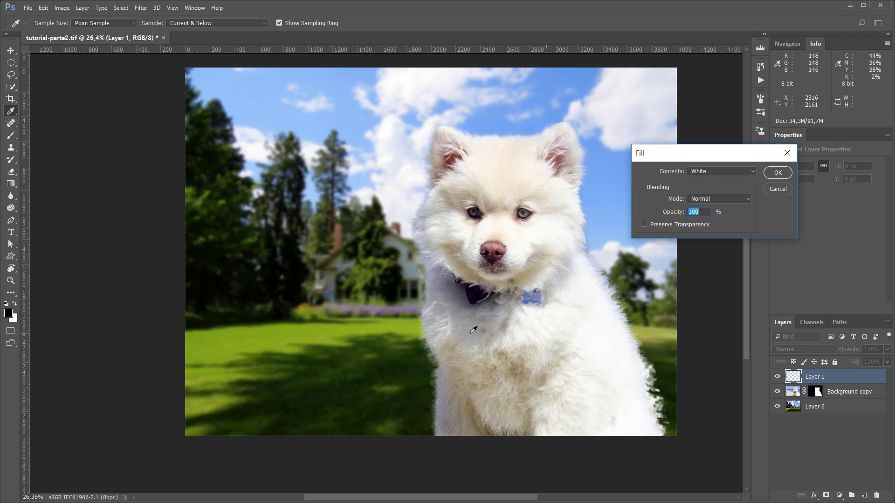
click(716, 174)
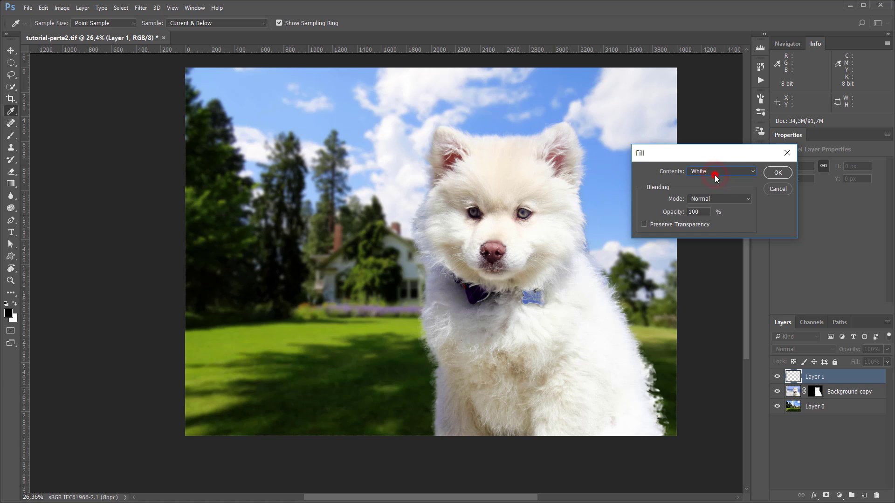
click(777, 173)
key(v)
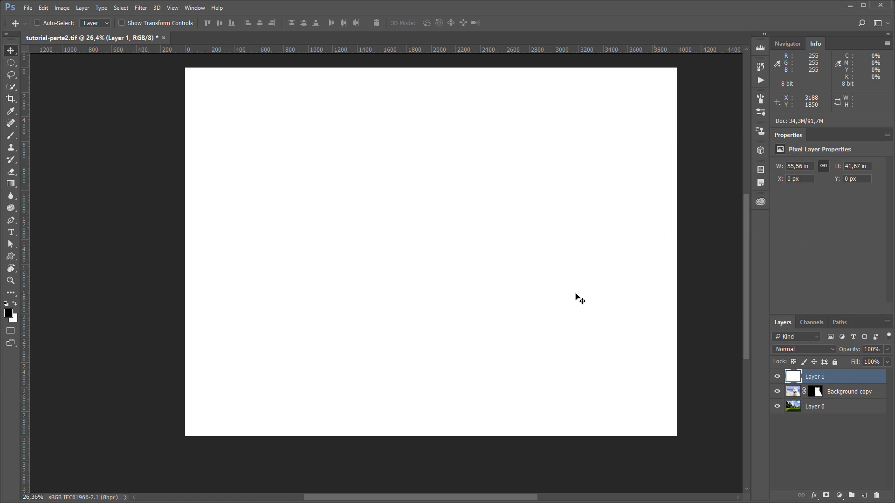
Set up a hard round brush at 179 px and 100% hardness with pen pressure controlling its size
key(b)
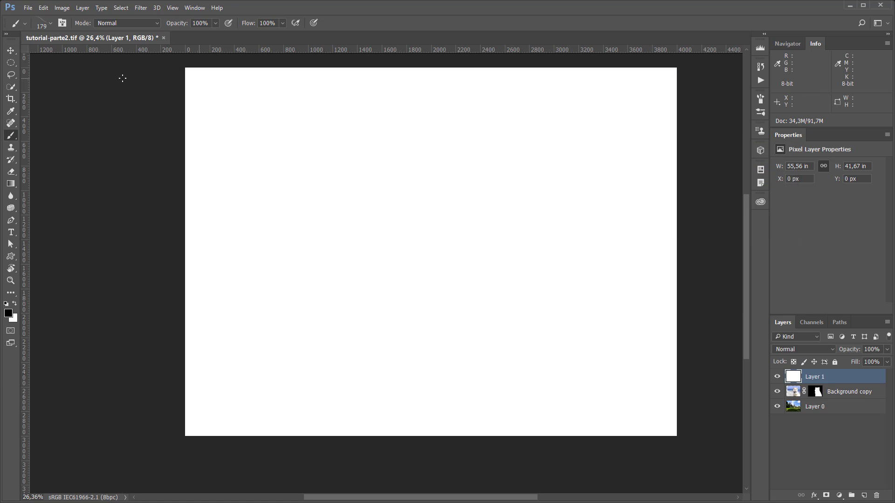
click(51, 22)
click(59, 103)
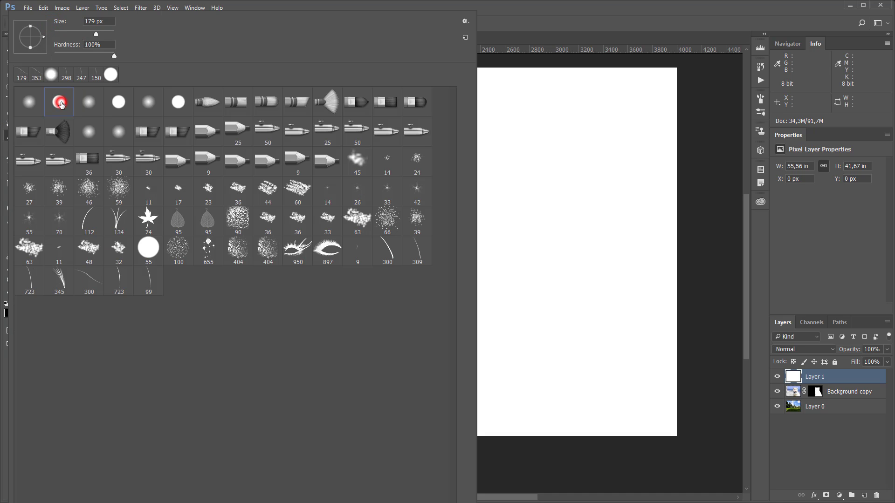
click(114, 56)
click(567, 16)
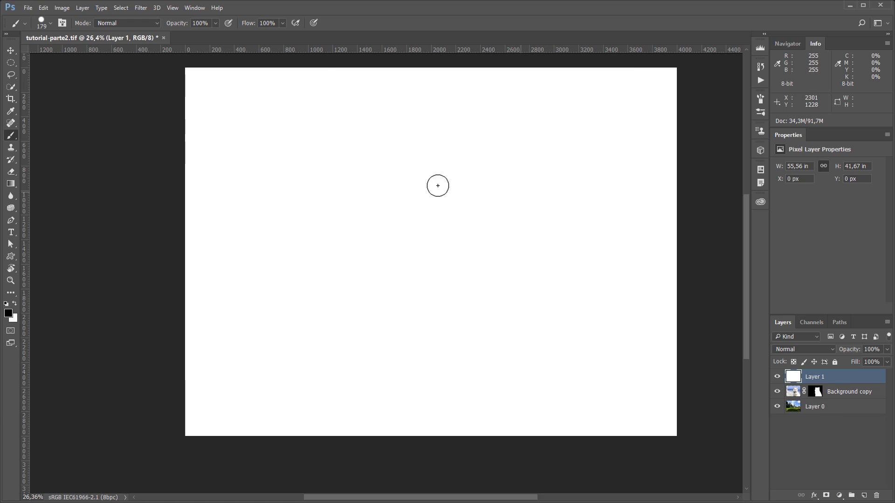
click(314, 23)
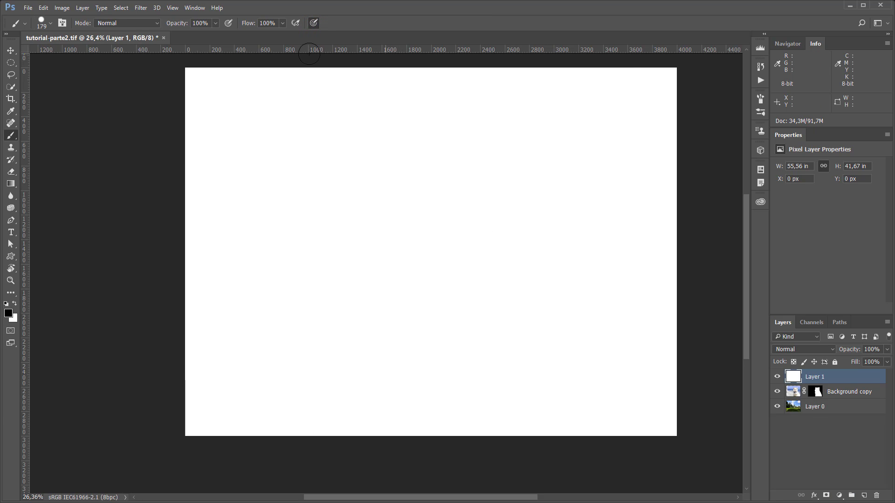
Try four long, curved black strokes with varying pressure, running diagonally across the white layer
drag(495, 393, 352, 171)
drag(397, 400, 297, 232)
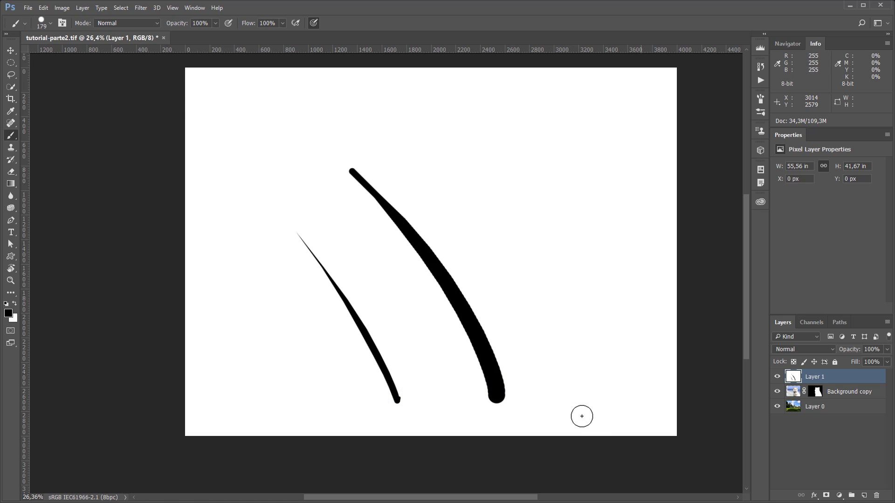
drag(459, 189, 591, 410)
drag(422, 68, 602, 326)
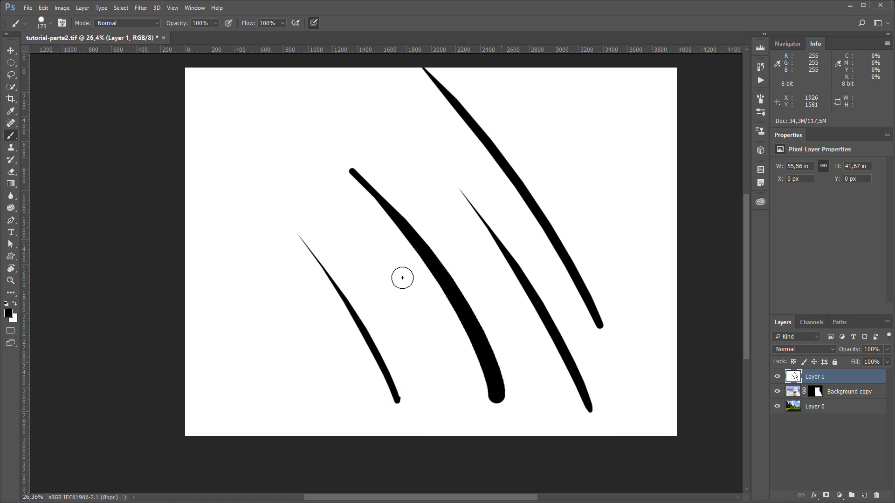
Try two thinner strokes with the brush reduced to 80 px, and refill the whole layer with white
key(bracketleft)
key(bracketleft)
key(bracketleft)
key(bracketleft)
drag(233, 249, 322, 412)
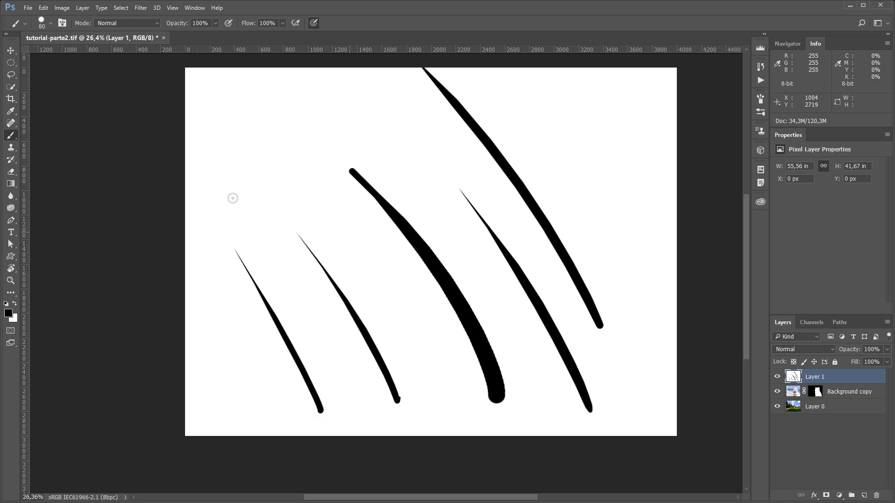
drag(188, 231, 242, 323)
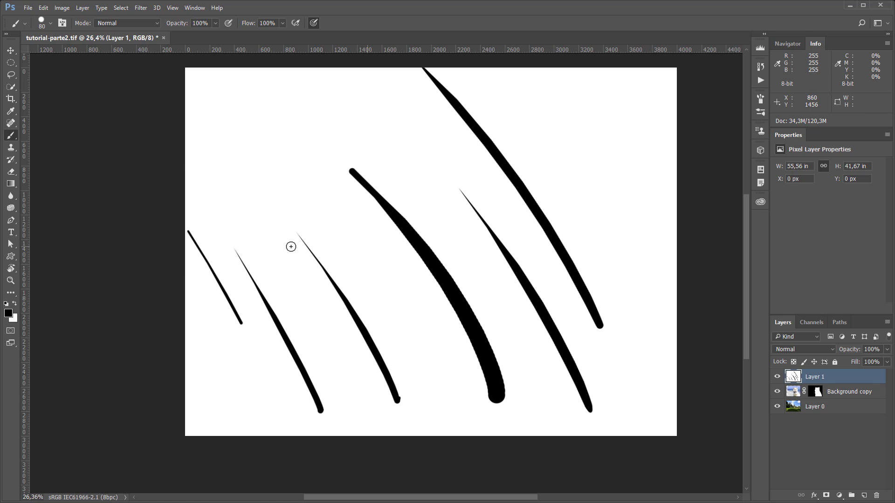
key(ctrl+BackSpace)
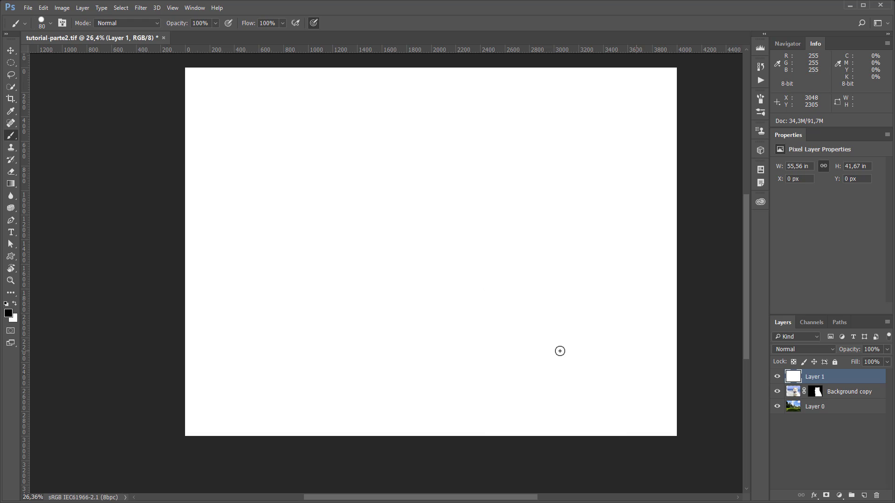
Show the brush's Shape Dynamics settings and try a diagonal black stroke across the layer, undoing it
click(189, 8)
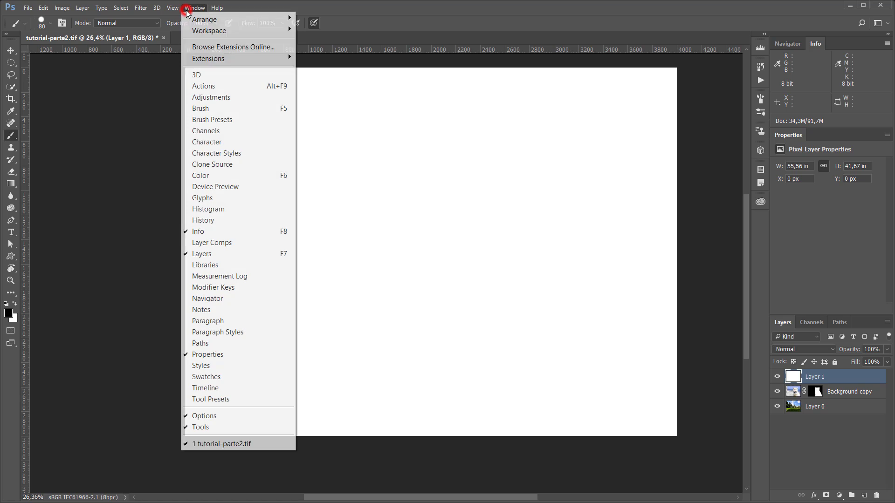
click(218, 109)
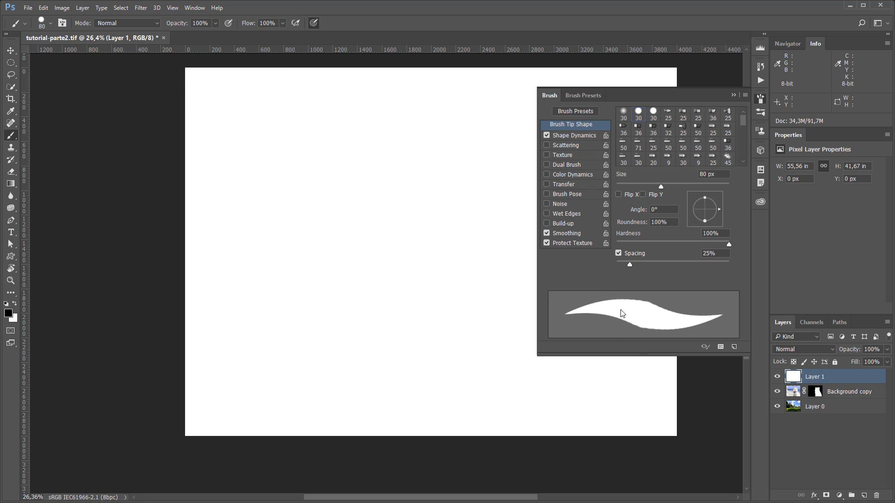
click(567, 136)
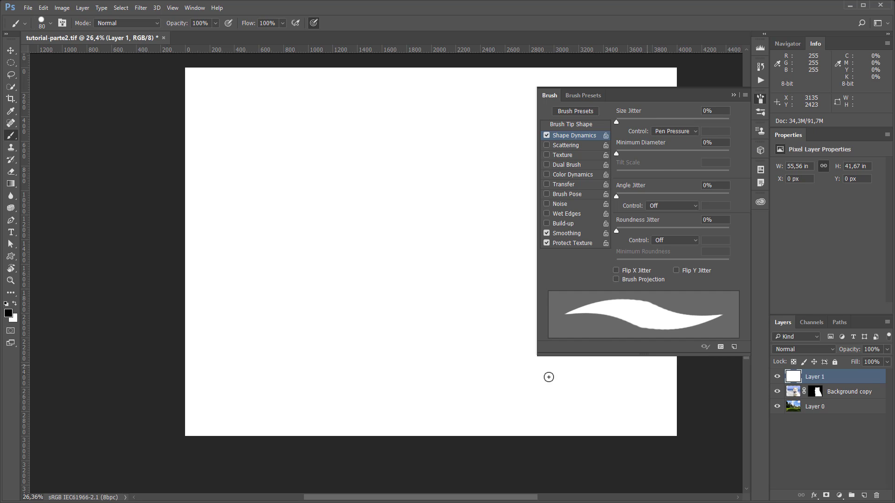
drag(495, 394, 370, 163)
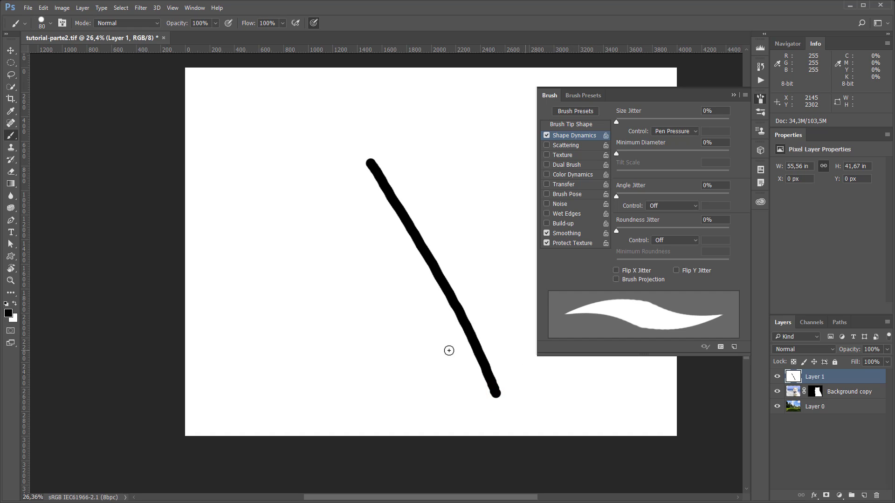
key(ctrl+z)
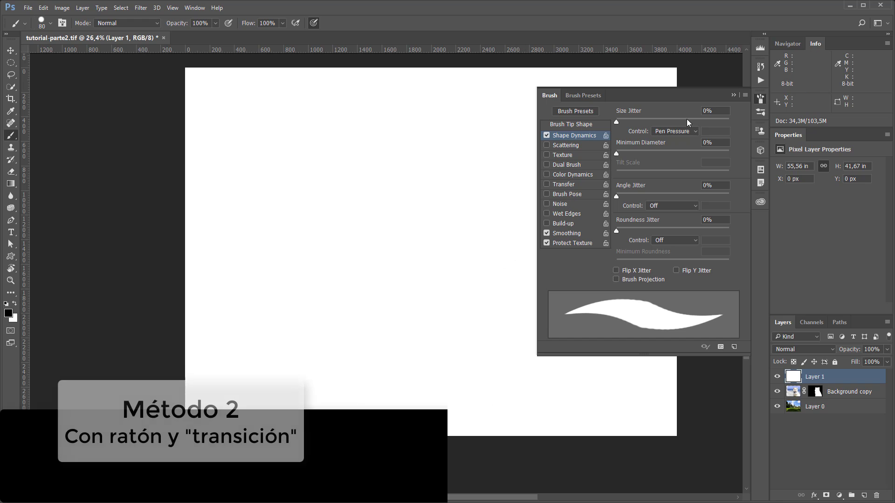
Disable the pen pressure size override, set the brush's size control to Fade, and try a short stroke, undoing it
click(315, 24)
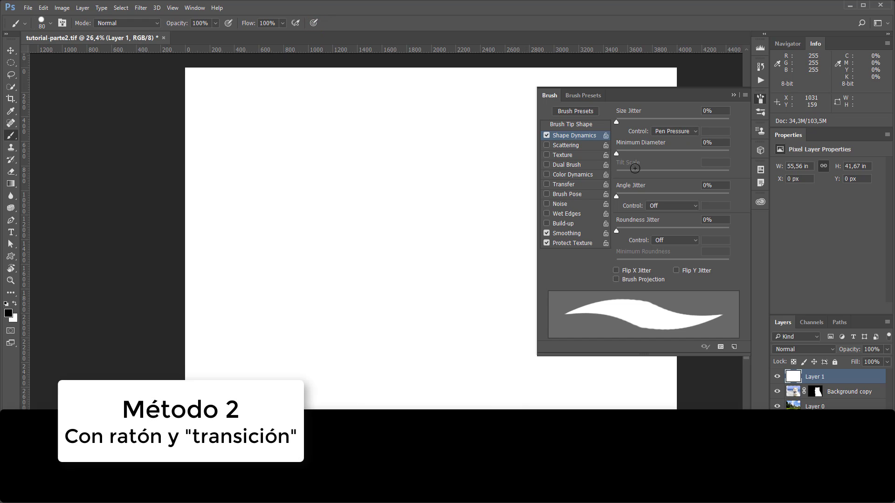
click(681, 133)
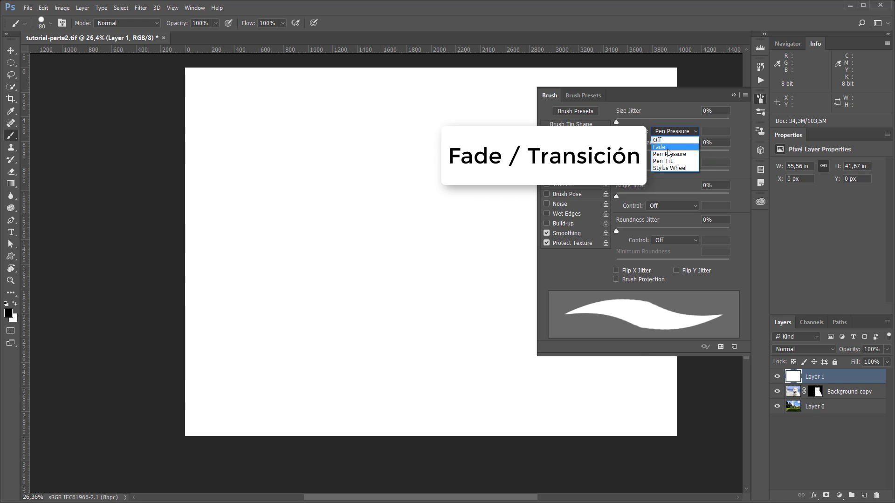
click(667, 148)
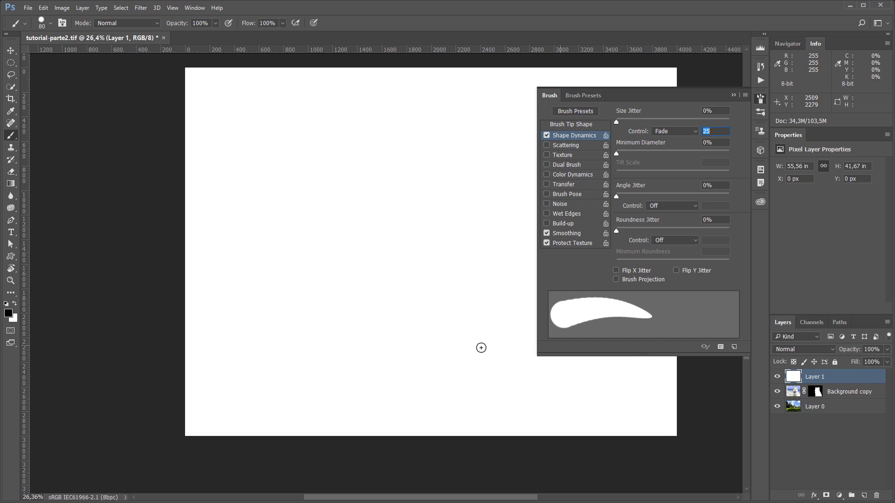
click(467, 353)
drag(466, 353, 477, 383)
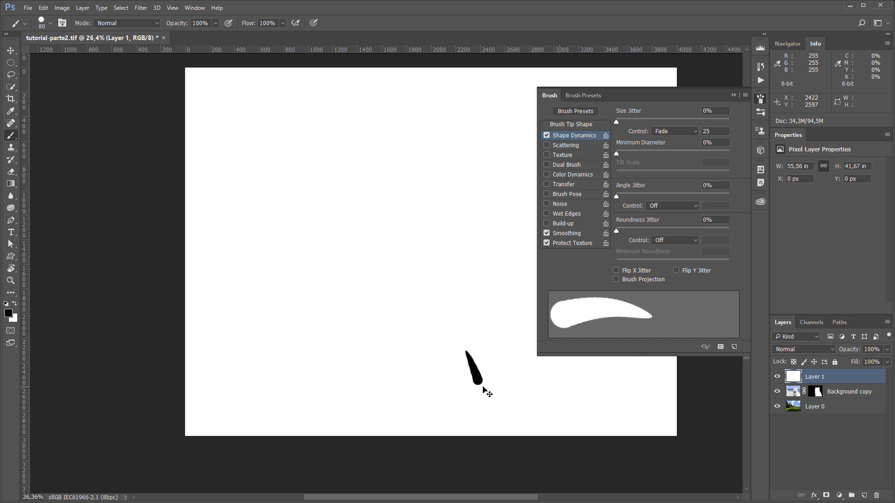
key(ctrl+z)
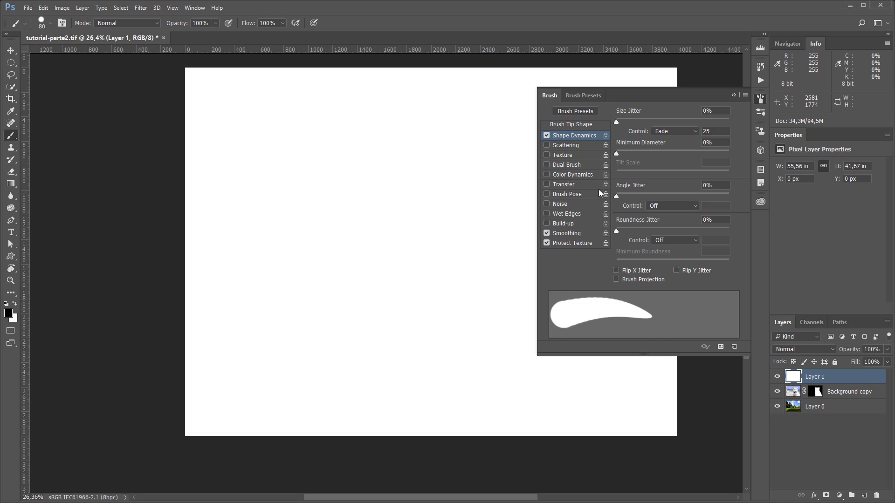
Try a stroke with 96% brush spacing, setting the spacing to 19% and undoing the stroke
click(709, 131)
click(581, 123)
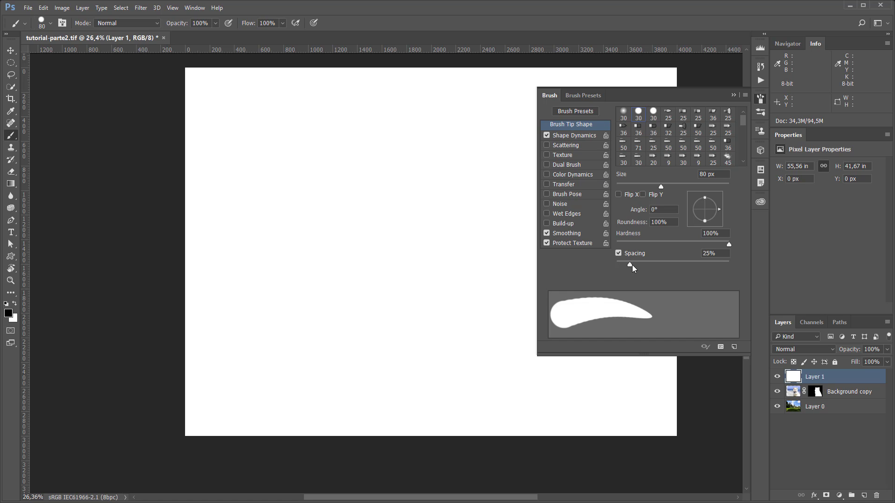
drag(632, 264, 669, 266)
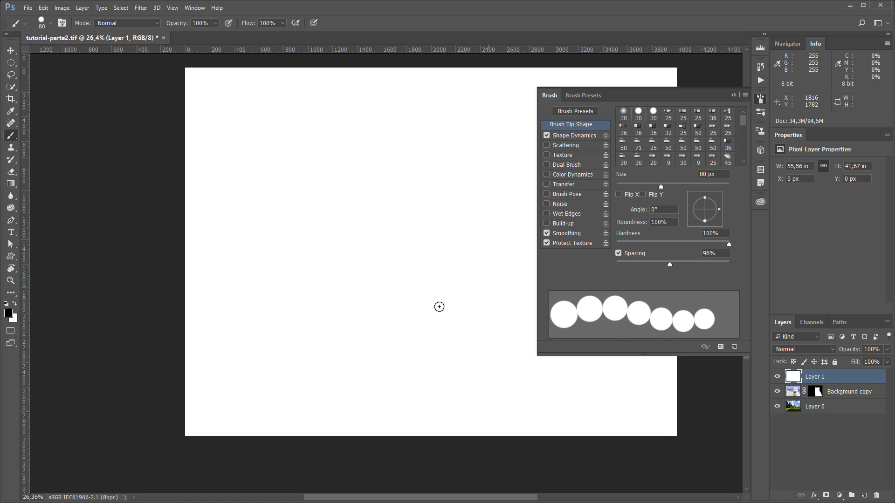
drag(598, 417, 511, 340)
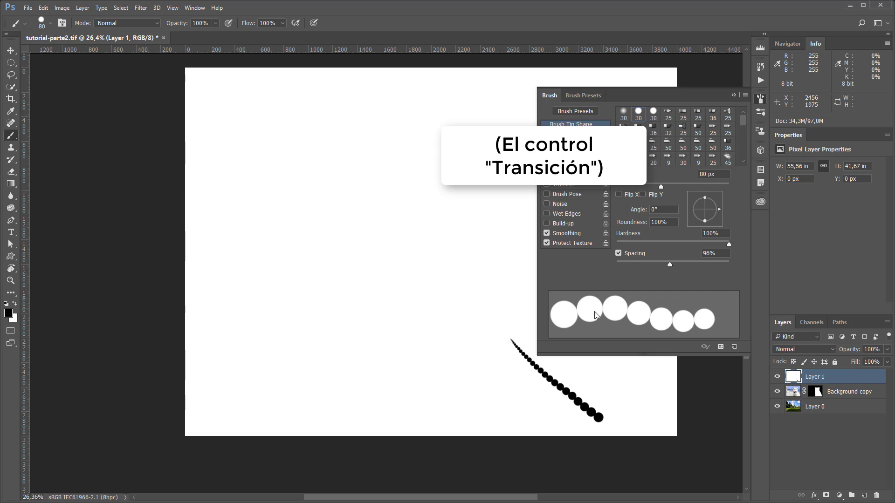
drag(670, 265, 627, 264)
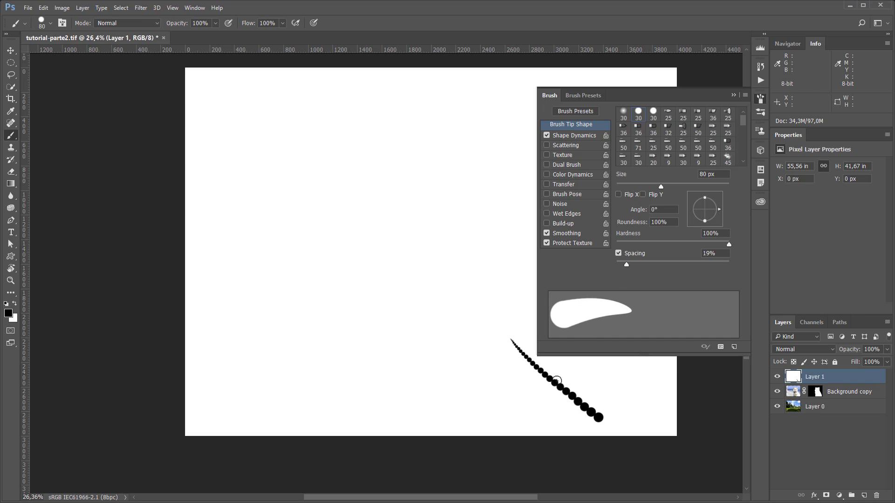
key(ctrl+z)
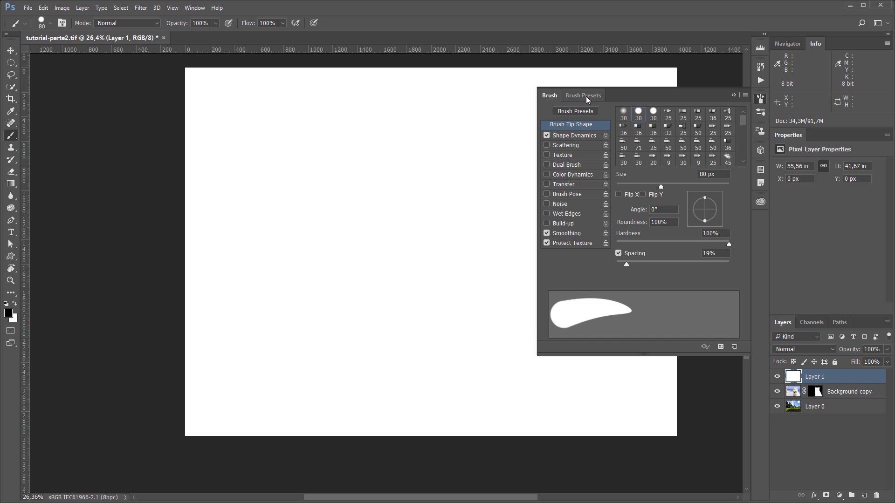
Set the size control's Fade length to 300 steps and reduce the brush size to 45 px
click(576, 134)
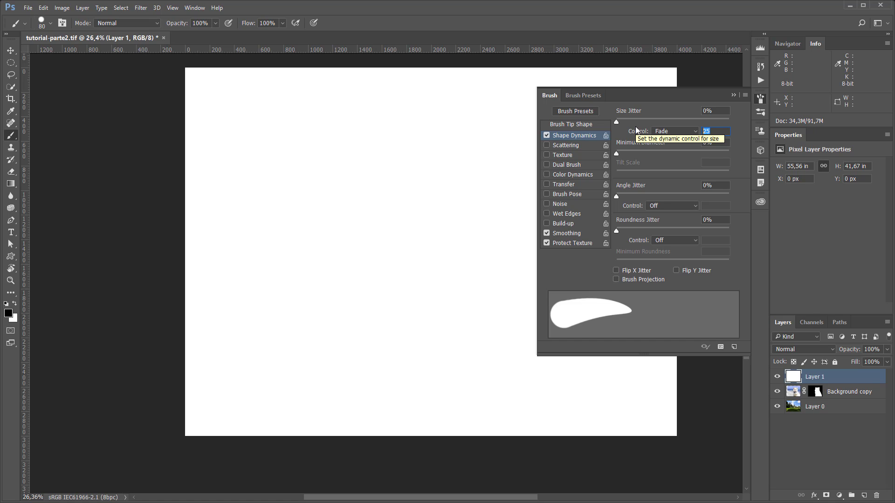
text(300)
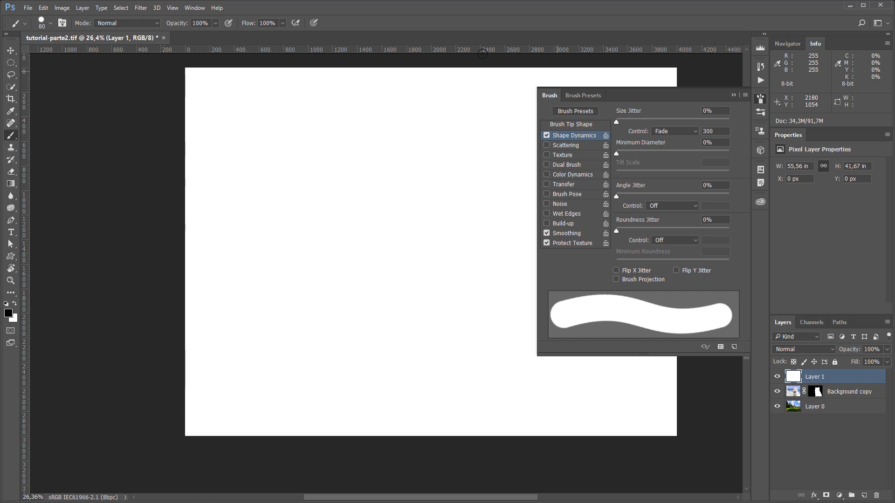
click(513, 20)
key(bracketleft)
key(bracketleft)
key(bracketleft)
key(bracketleft)
key(bracketleft)
key(bracketleft)
key(bracketleft)
Paint two curved, tapering black hairs side by side near the centre of the white layer, undoing two preliminary attempts
drag(475, 385, 428, 235)
key(ctrl+z)
drag(485, 387, 415, 252)
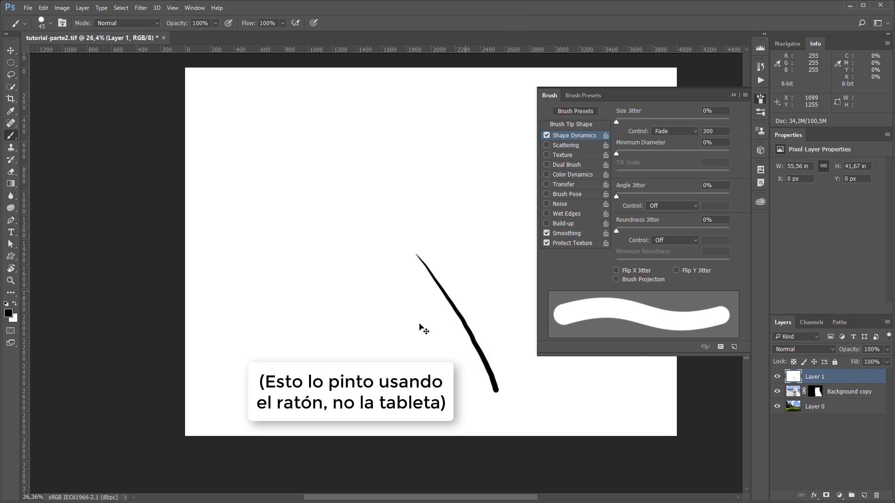
key(ctrl+z)
drag(465, 390, 424, 238)
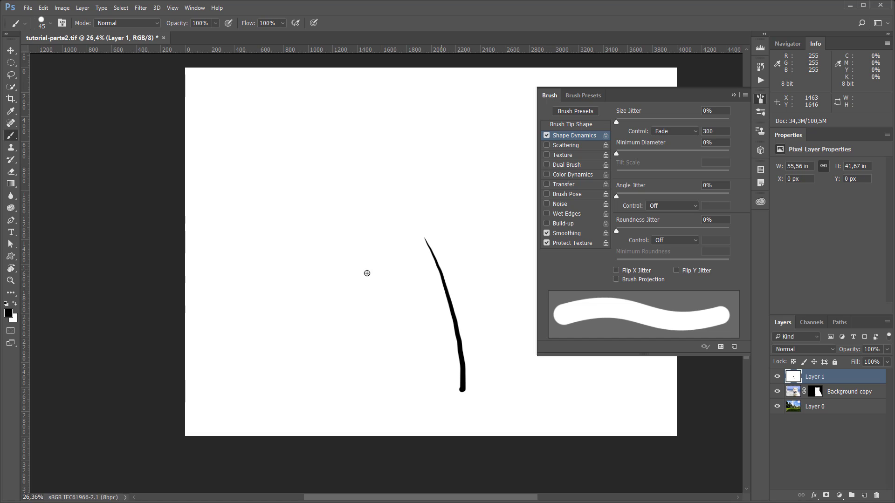
drag(427, 379, 374, 237)
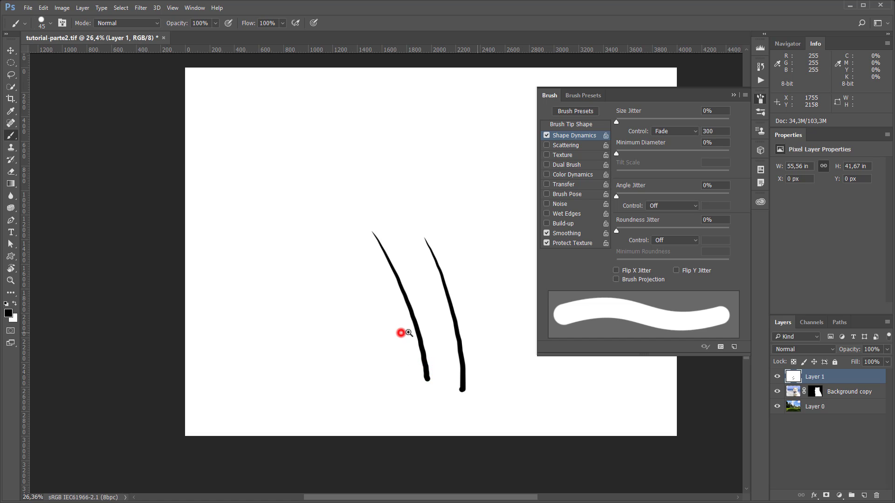
Inspect the two painted hairs up close and undo both strokes on the white layer
drag(402, 334, 443, 335)
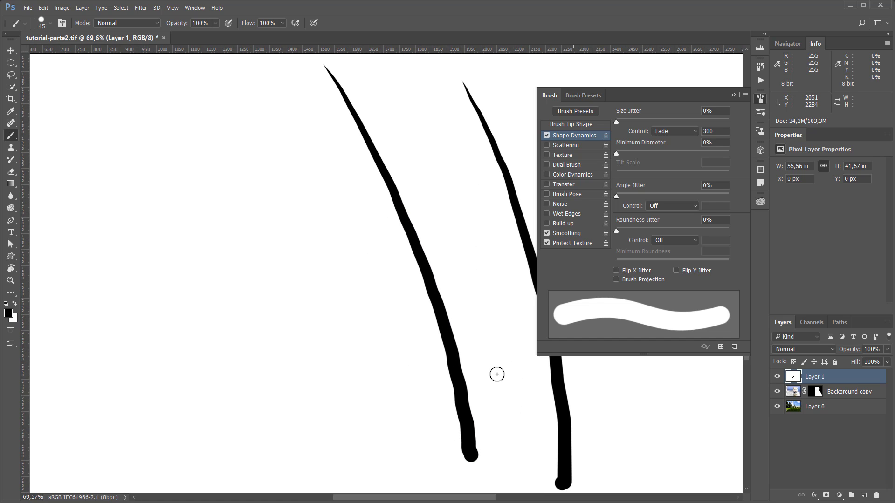
drag(500, 384, 485, 420)
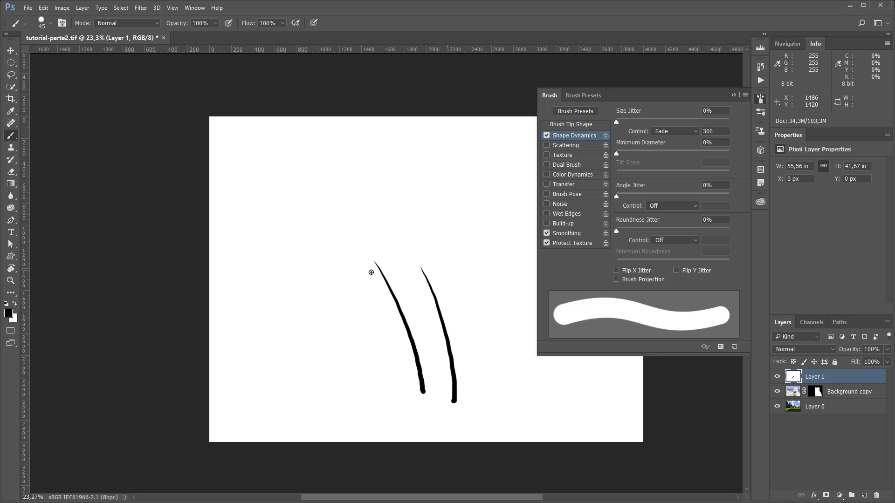
key(ctrl+alt+z)
key(ctrl+alt+z)
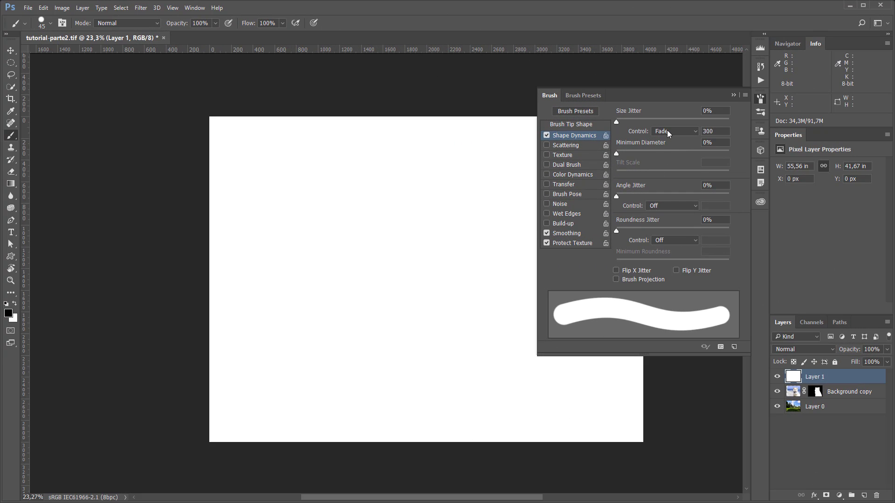
Set the brush's size control to Pen Pressure in Shape Dynamics
click(667, 132)
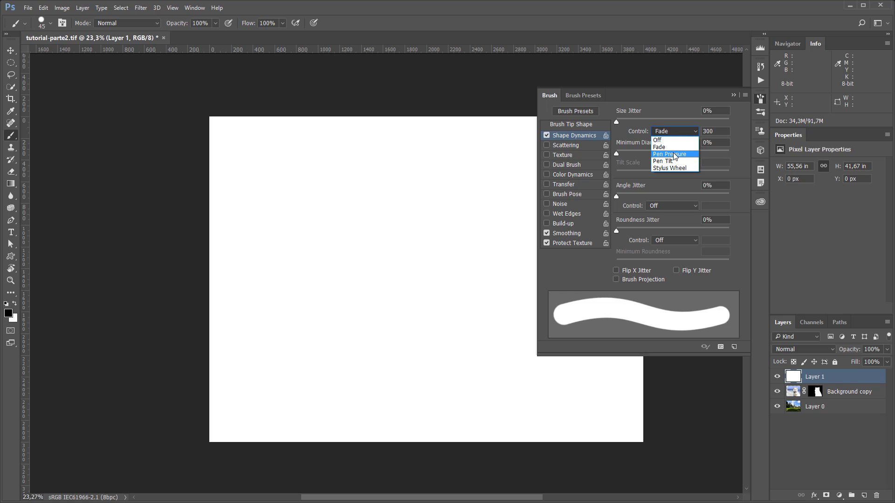
click(673, 153)
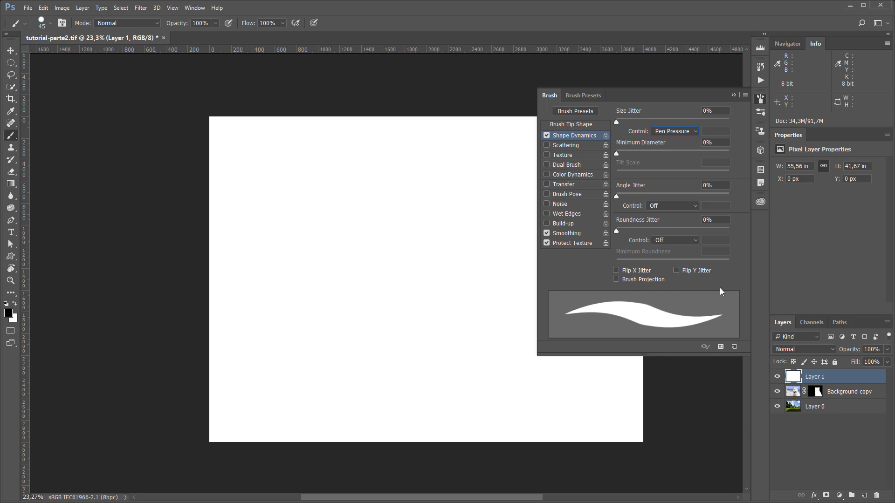
click(733, 95)
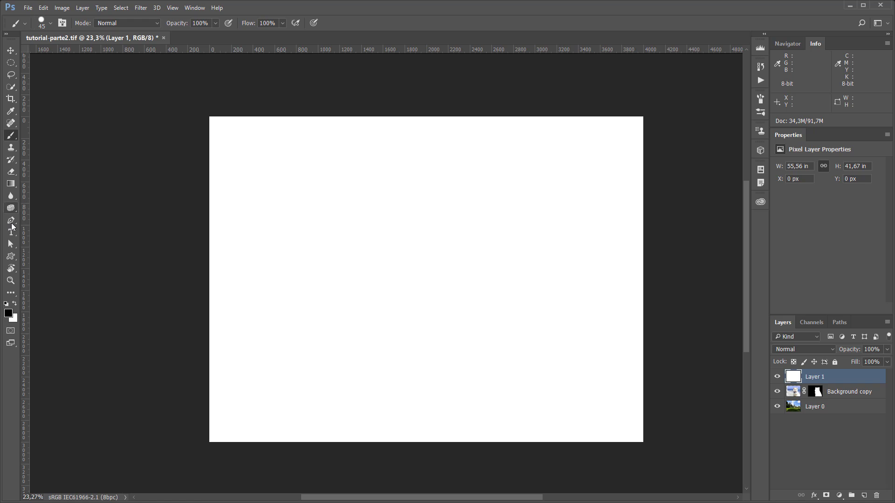
Draw an open curved path with the Pen tool in Path mode, arcing from below the canvas centre up to a point above it
click(12, 222)
click(55, 22)
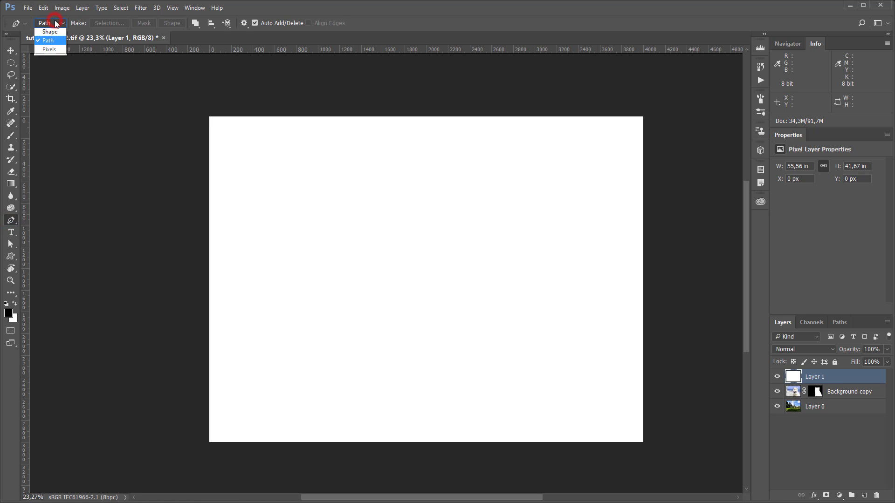
click(55, 23)
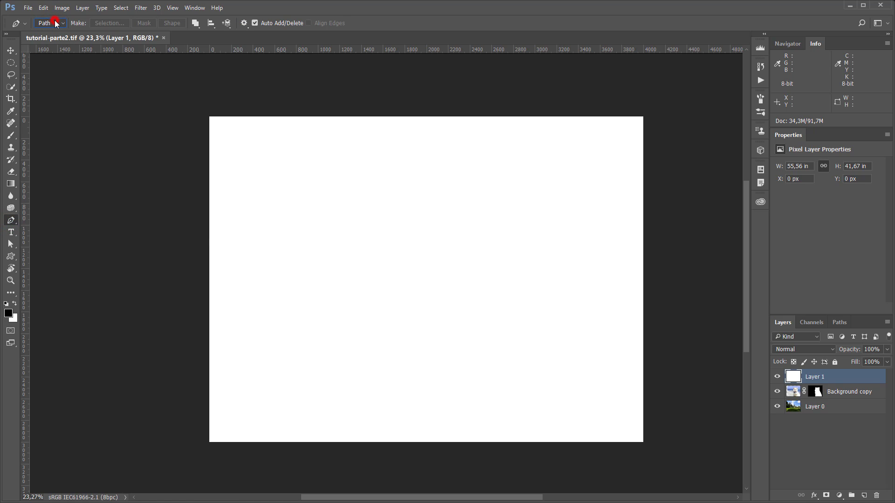
click(452, 358)
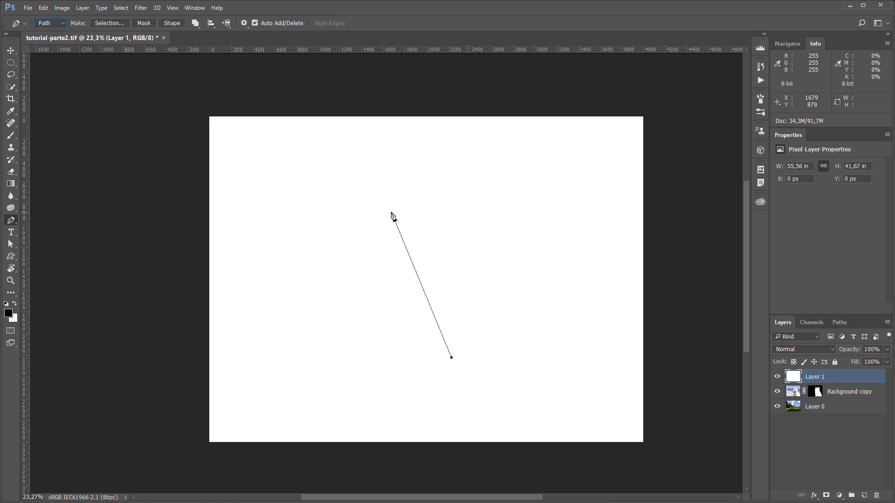
click(244, 23)
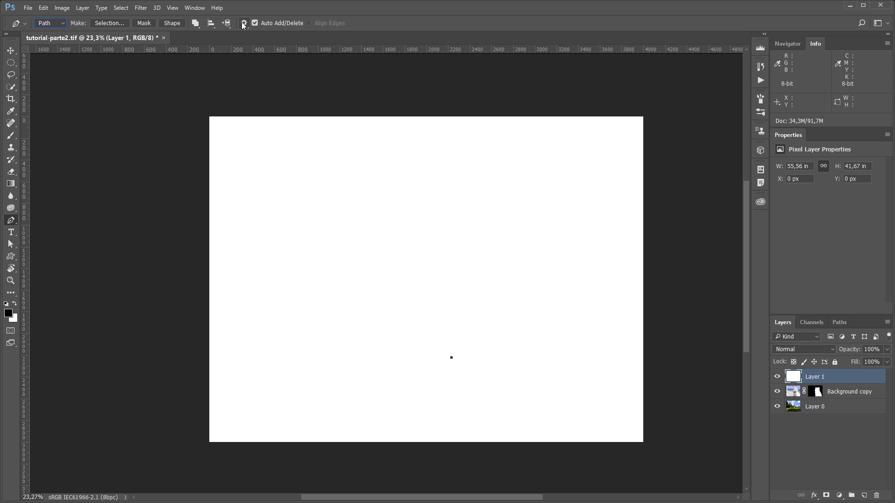
click(226, 36)
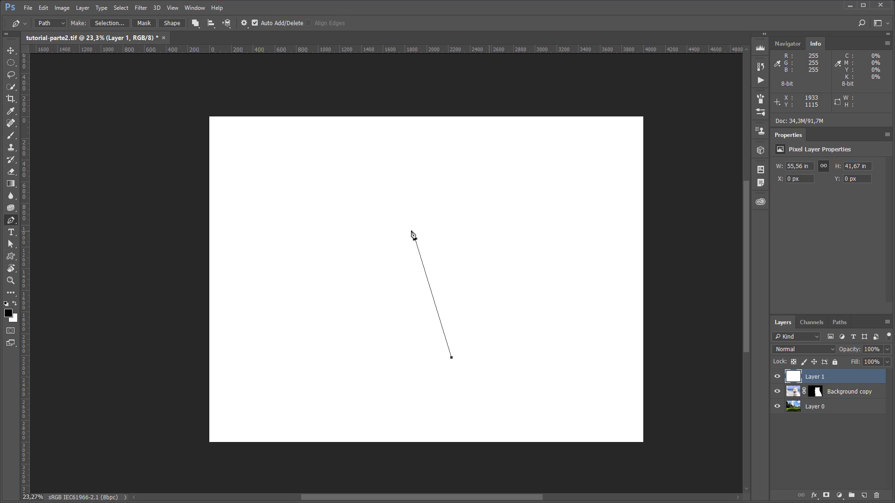
click(404, 210)
drag(404, 209, 357, 169)
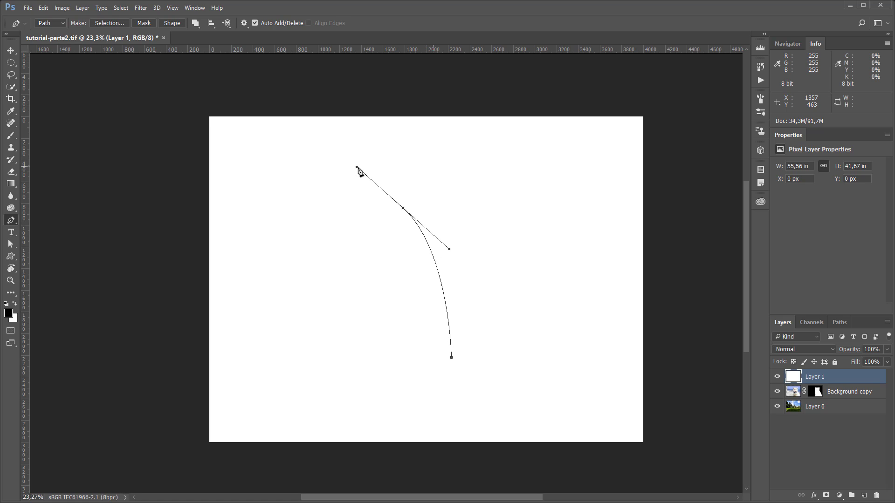
key(Escape)
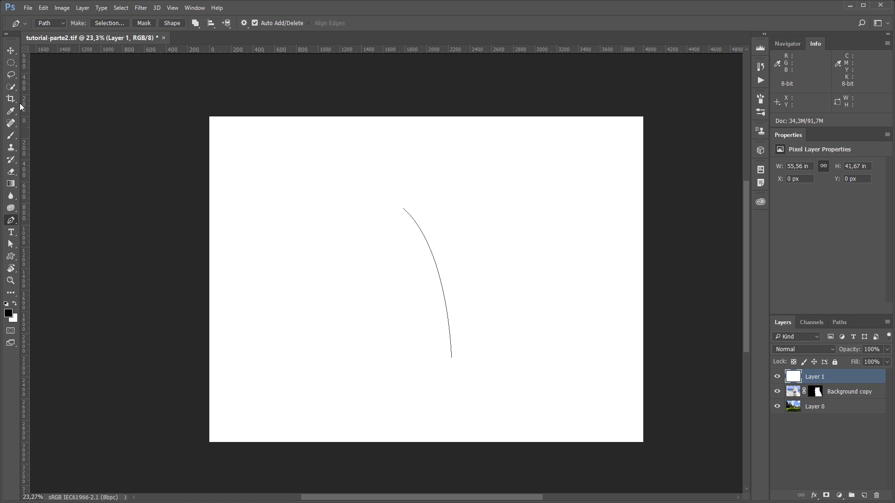
Check the brush's size and hardness settings
click(11, 135)
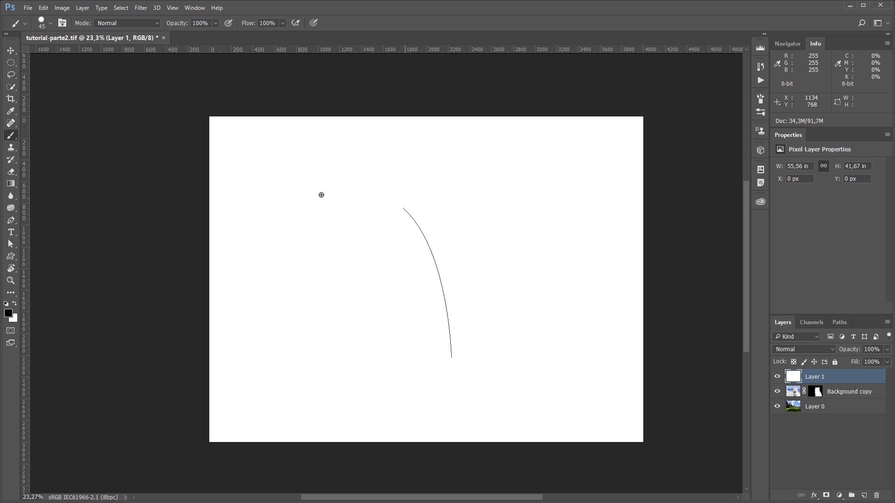
right_click(451, 189)
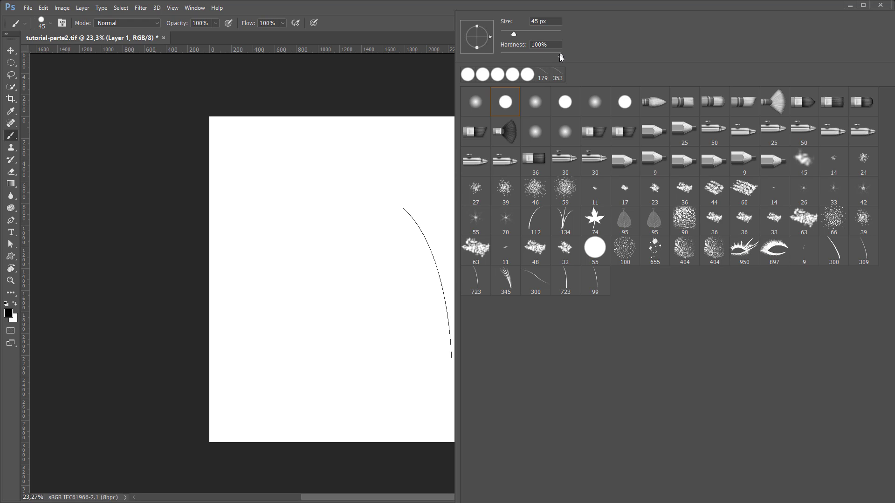
click(401, 9)
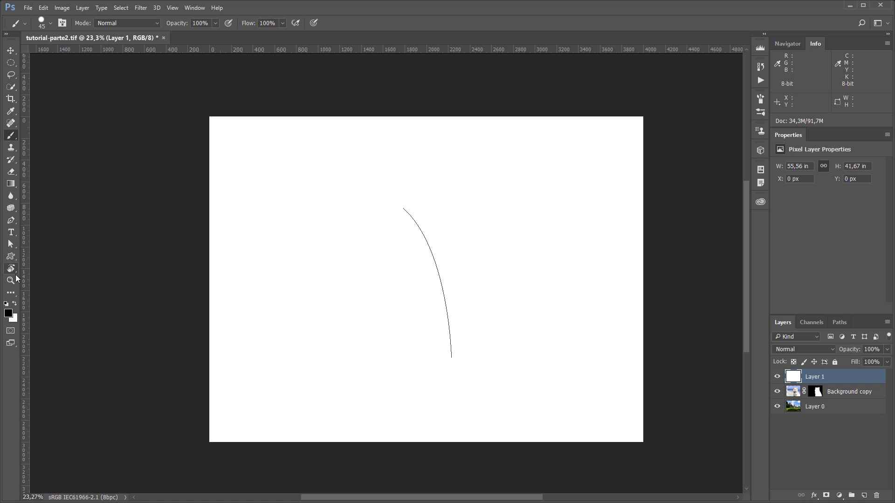
Try stroking the curved path with the Brush and Simulate Pressure enabled, undoing the stroke
click(11, 220)
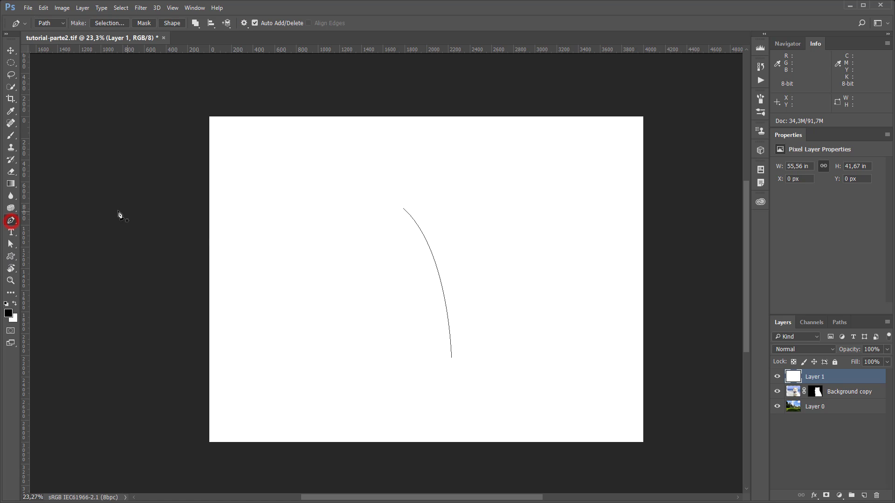
right_click(443, 286)
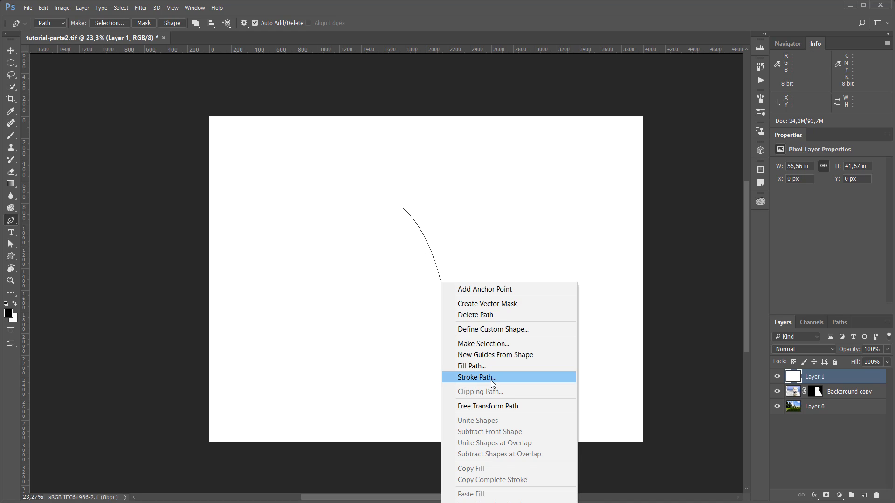
click(472, 378)
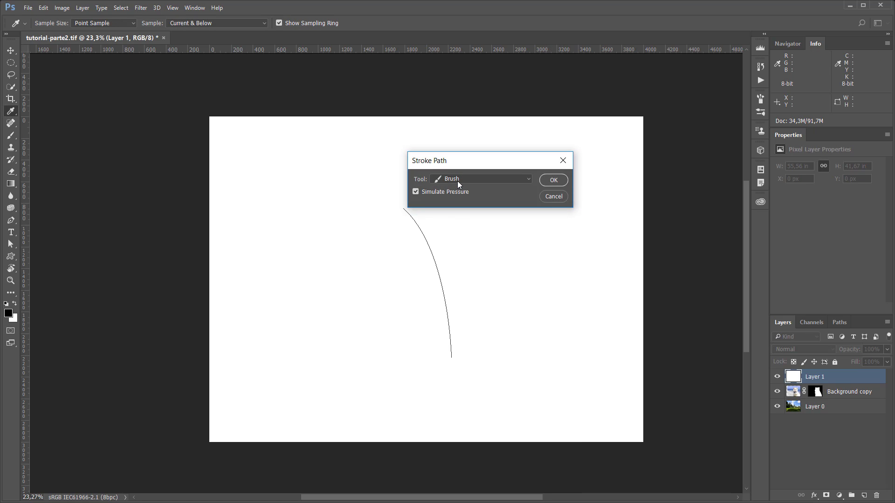
click(416, 192)
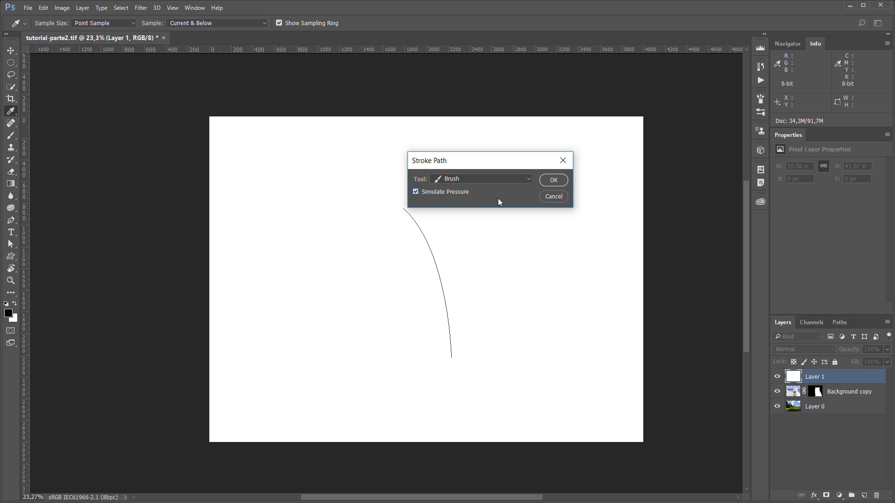
click(551, 181)
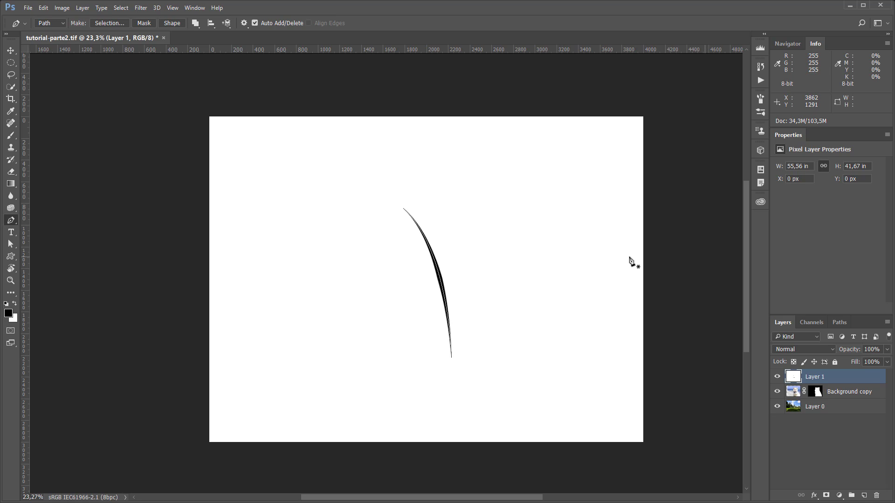
key(Return)
key(ctrl+z)
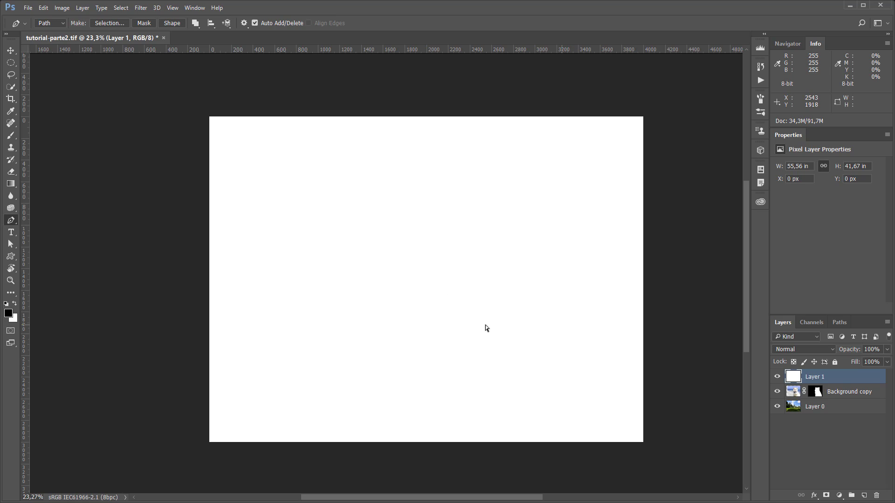
Reselect the work path and set the brush's size control to Fade with 300 steps
click(838, 321)
click(790, 342)
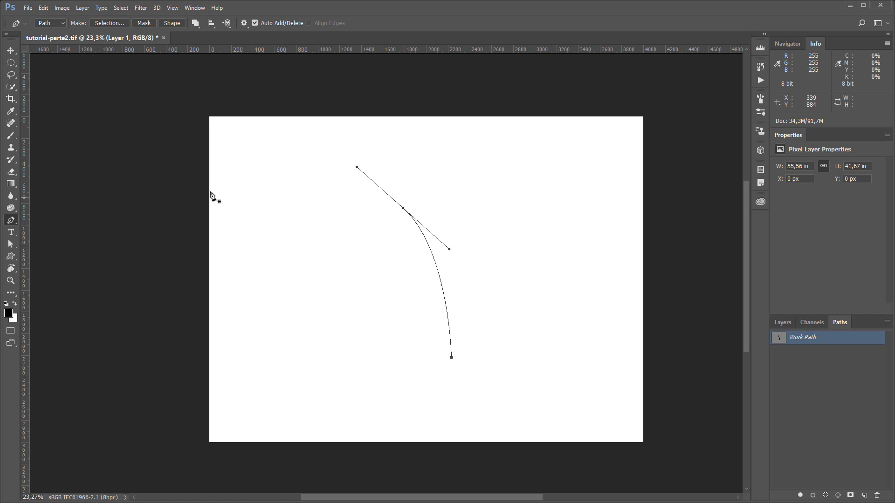
click(10, 138)
click(195, 8)
click(222, 109)
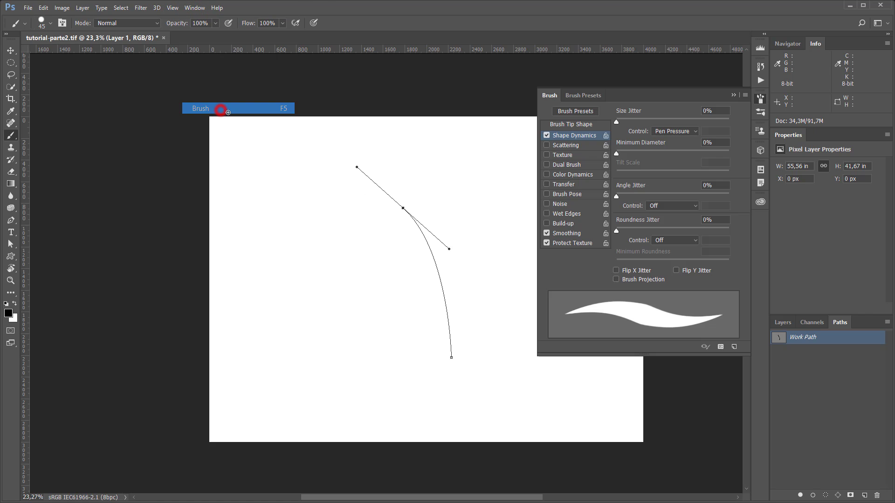
click(668, 131)
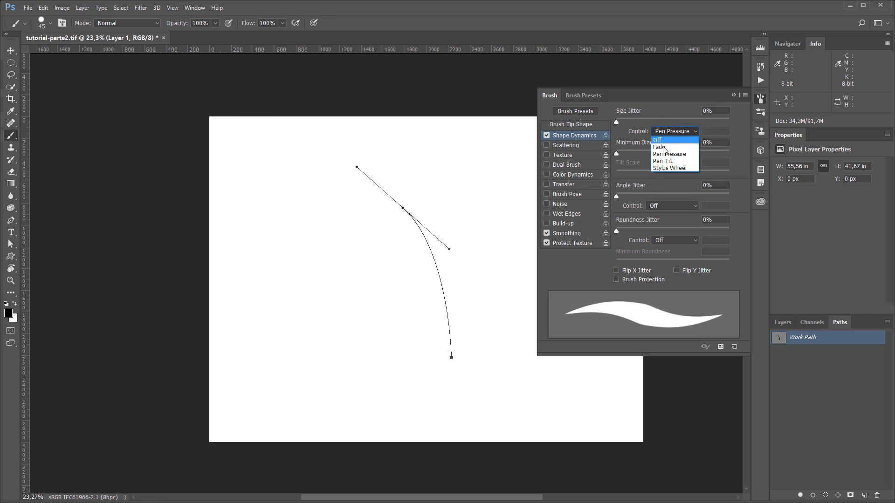
click(663, 147)
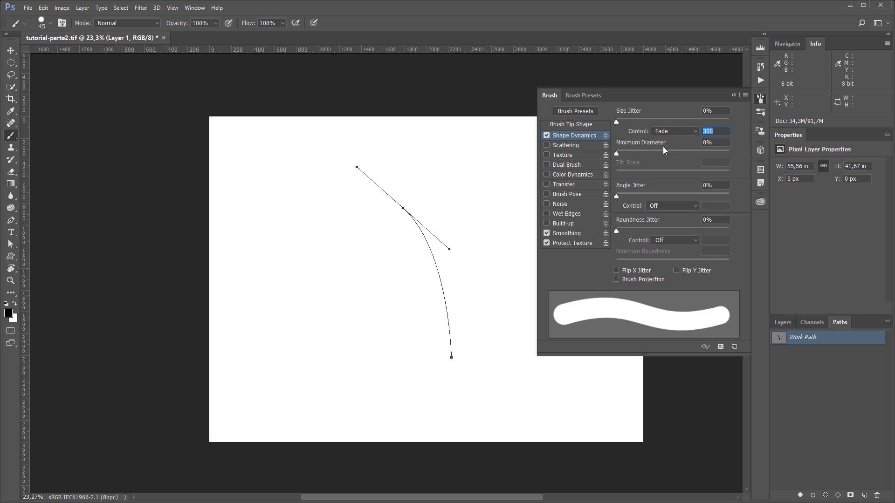
click(735, 96)
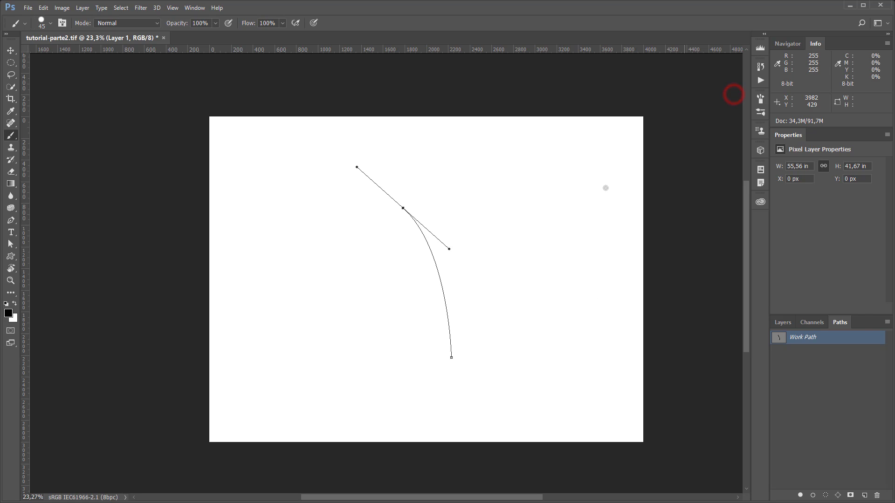
Try stroking the curved path with the fading Brush and Simulate Pressure, inspect it with the path hidden, and undo the stroke
click(11, 221)
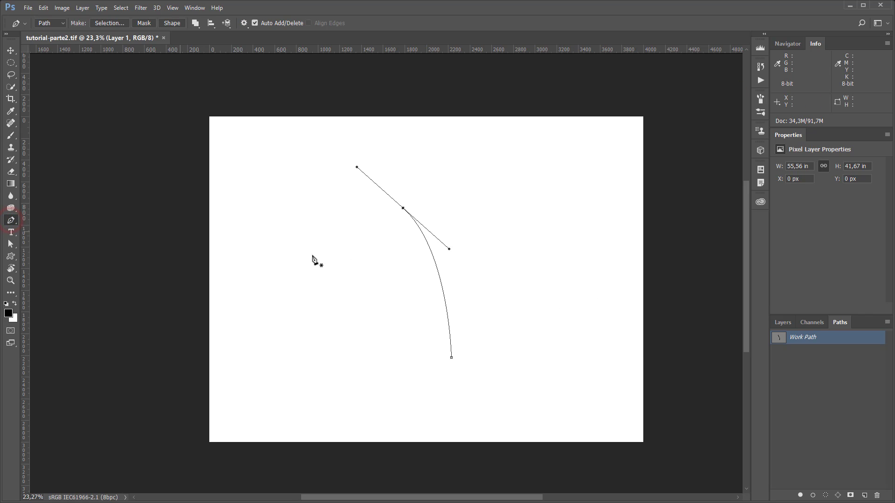
right_click(427, 243)
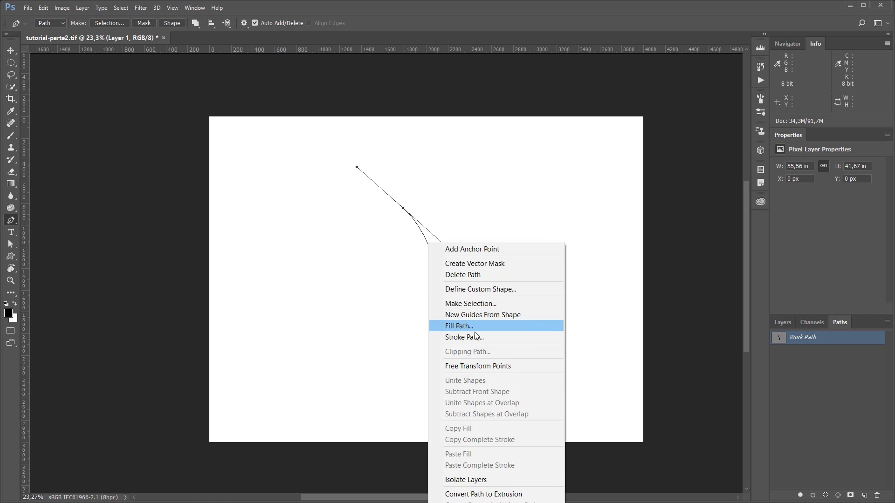
click(479, 337)
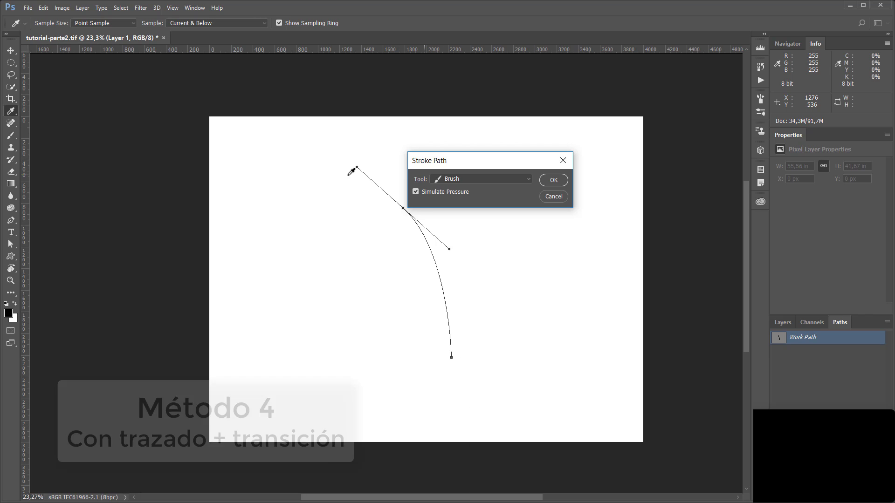
click(553, 181)
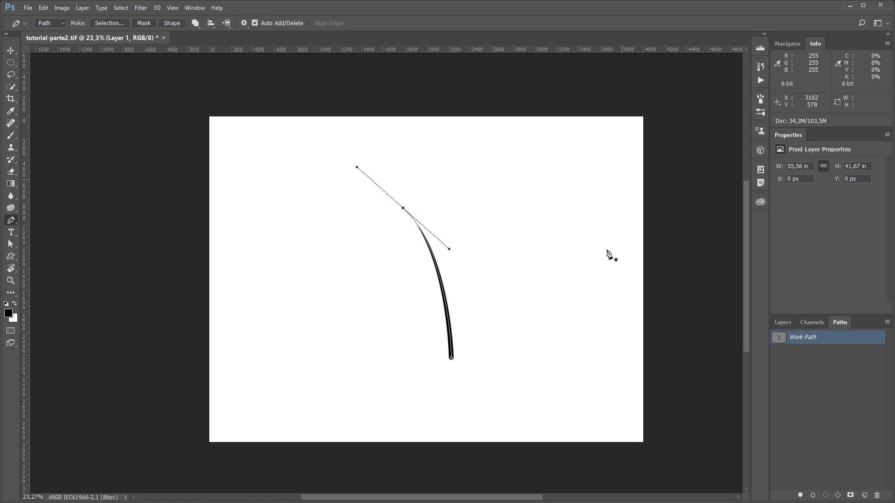
key(ctrl+h)
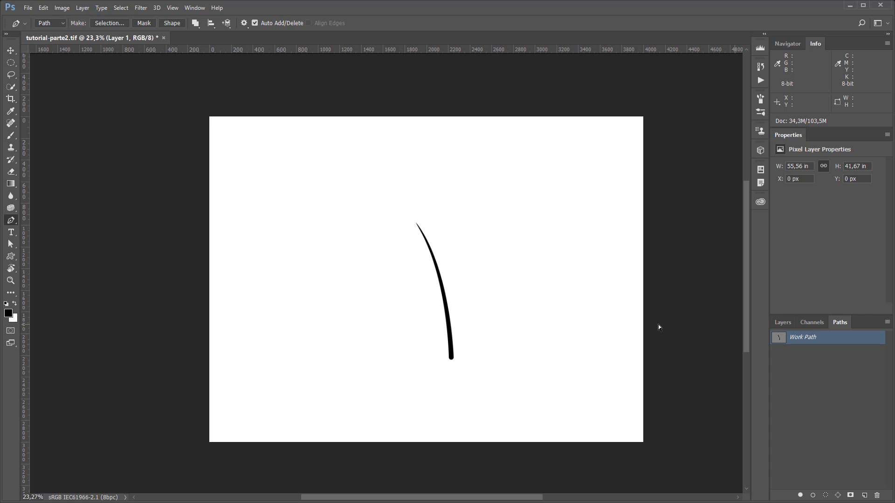
key(ctrl+h)
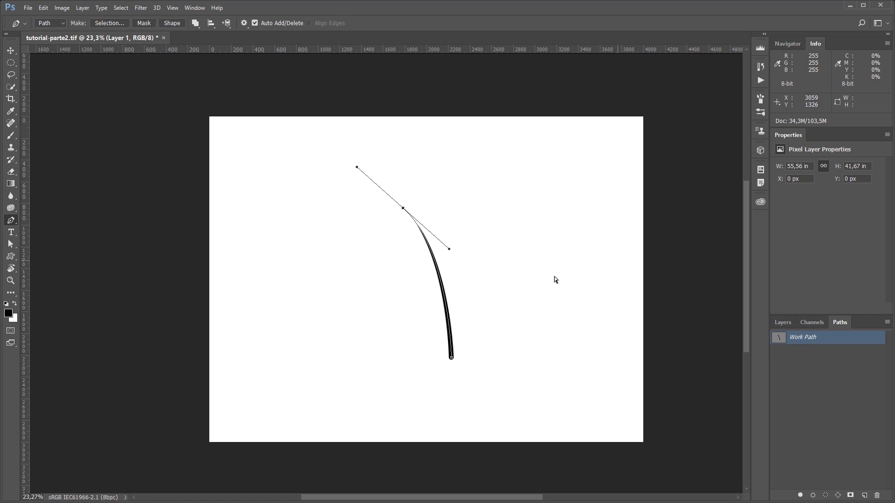
key(ctrl+z)
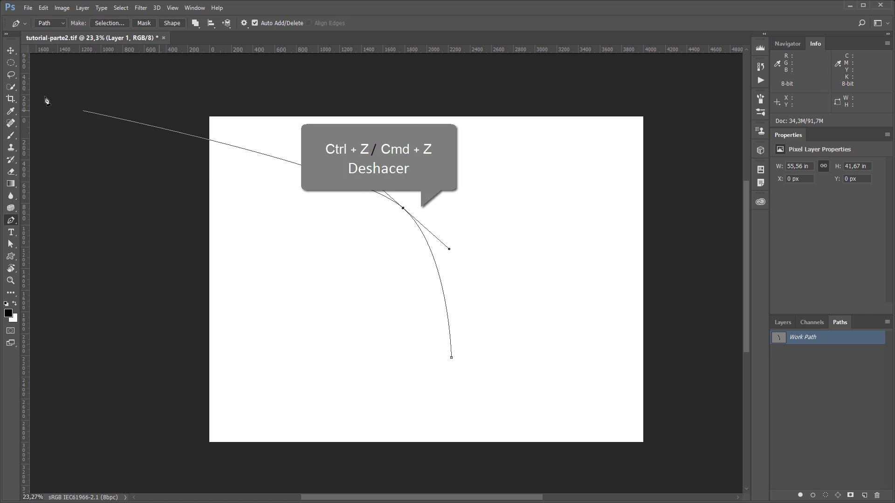
Set the Brush tool's size to 25 px
click(11, 135)
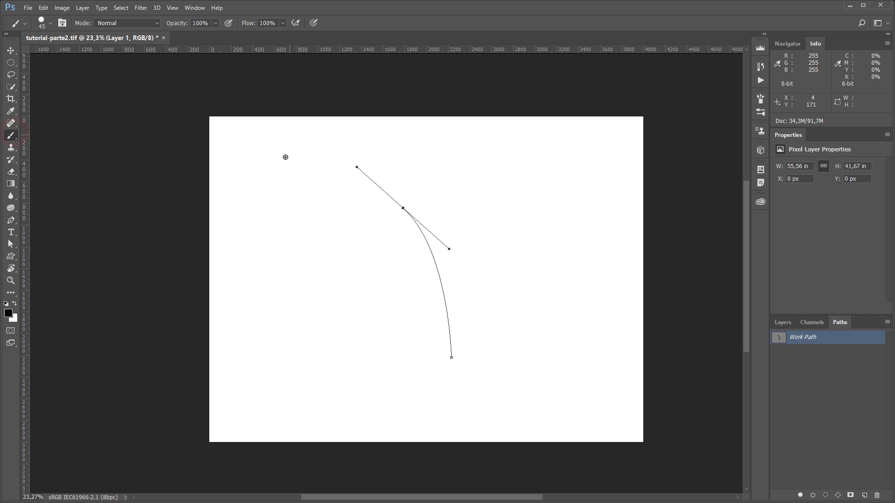
right_click(516, 206)
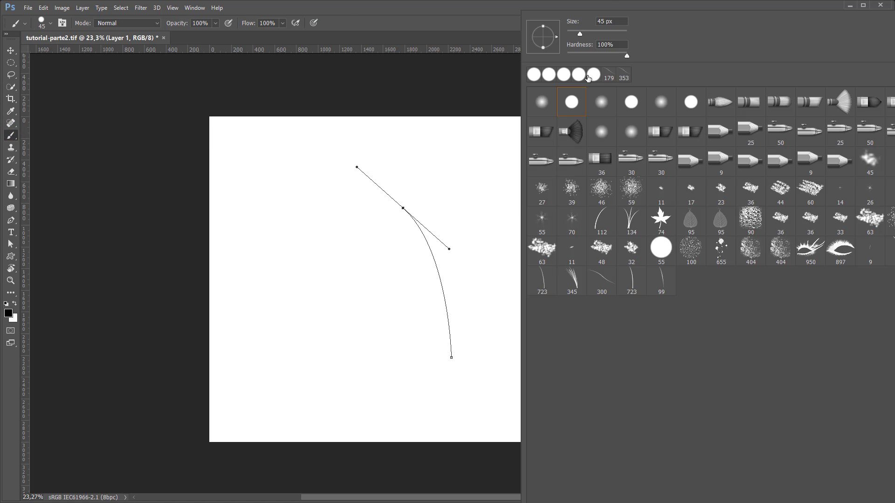
click(610, 22)
text(25)
key(Return)
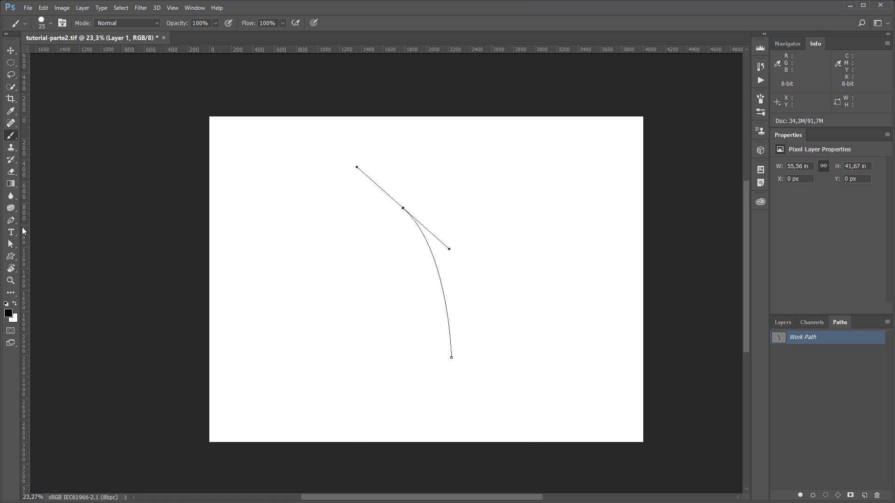
Stroke the curved work path with the Brush and Simulate Pressure enabled, and hide the path
click(11, 221)
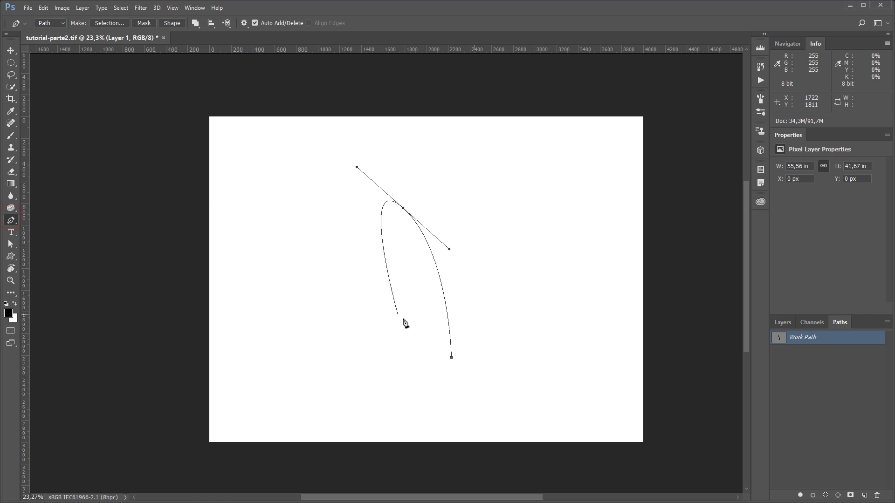
right_click(452, 337)
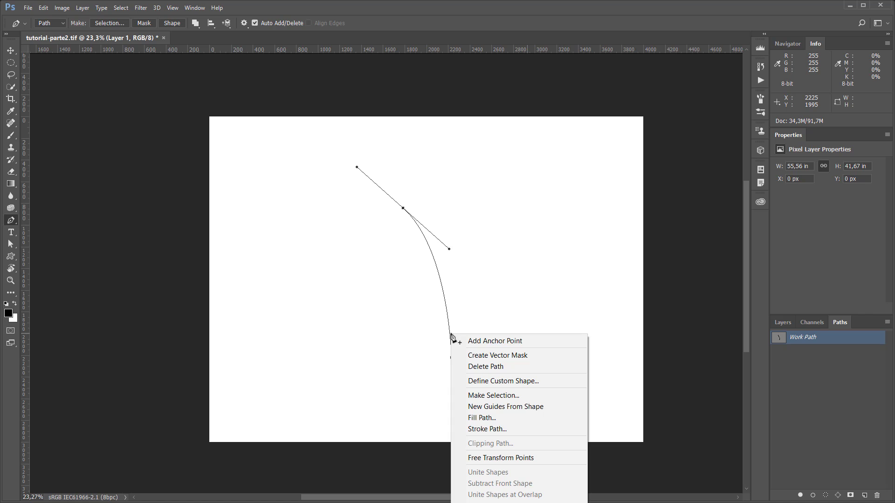
click(502, 430)
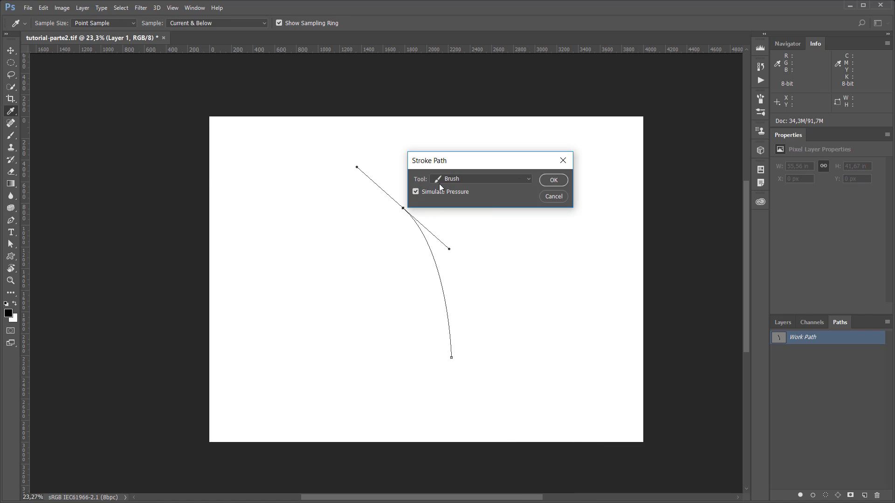
click(549, 182)
key(Return)
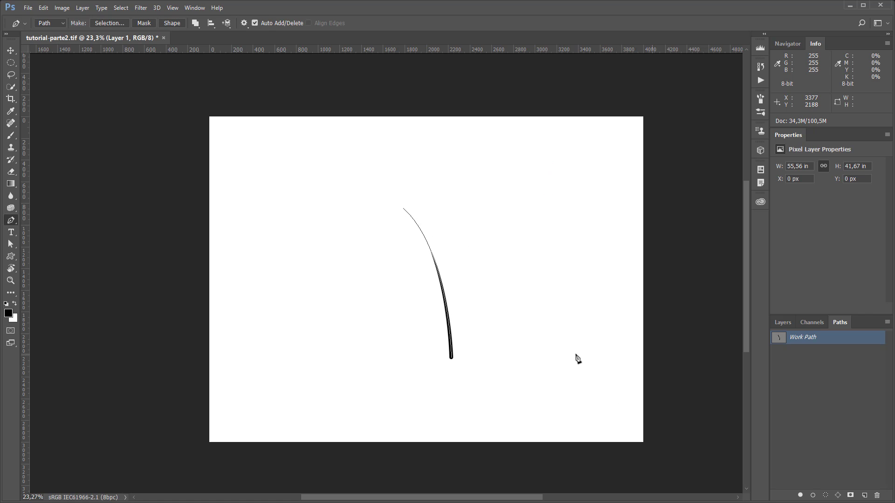
key(Return)
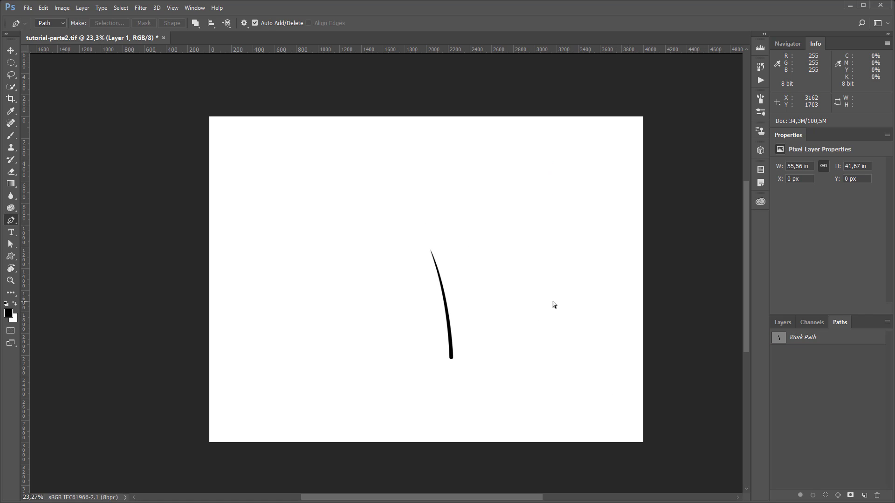
Stretch the layer vertically to about 182% and move it down until the whole hair fits inside the canvas
key(ctrl+t)
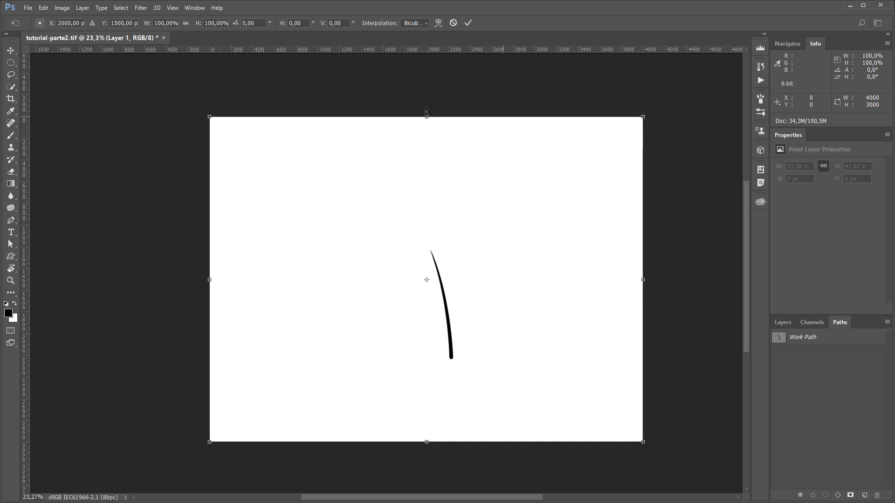
drag(426, 116, 427, 56)
mouse_move(428, 367)
mouse_down()
mouse_move(413, 360)
mouse_move(421, 378)
mouse_up()
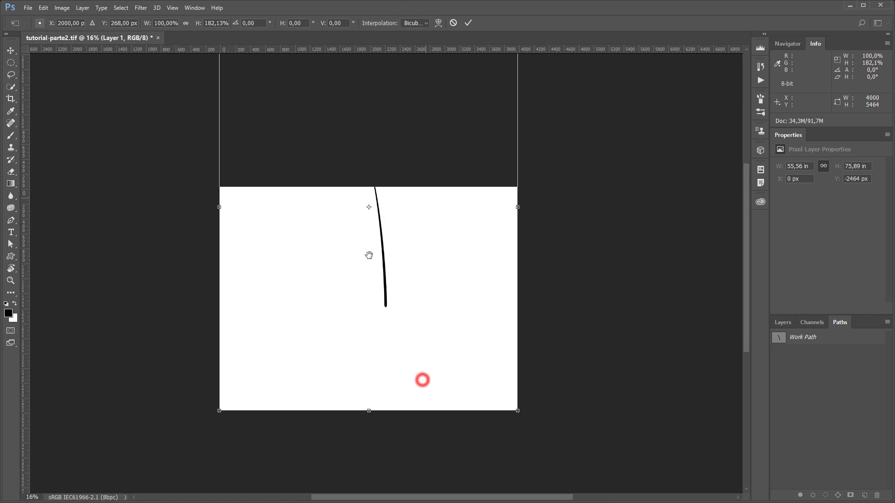
mouse_move(370, 254)
mouse_down()
mouse_move(396, 311)
mouse_move(414, 292)
mouse_move(503, 333)
mouse_move(461, 332)
mouse_move(467, 320)
mouse_move(489, 332)
mouse_up()
key(Return)
key(p)
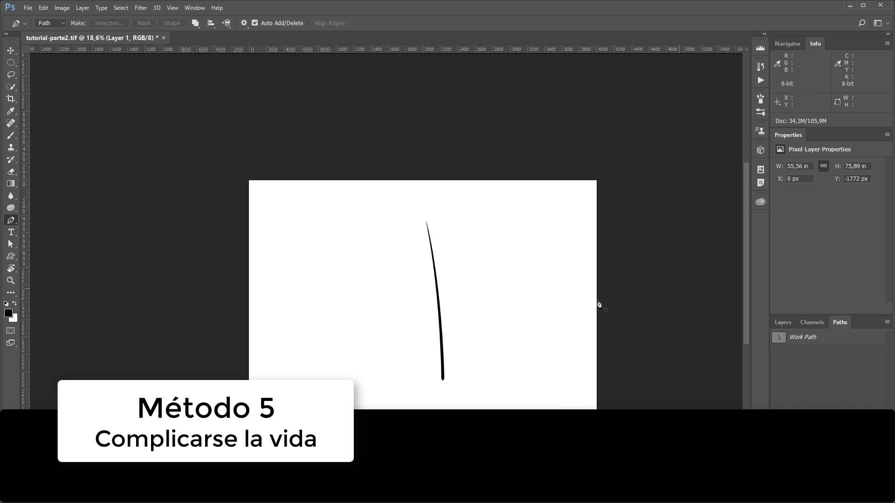
Select a rectangle of about 1159 × 2187 px around the hair and start a custom Warp on it
key(m)
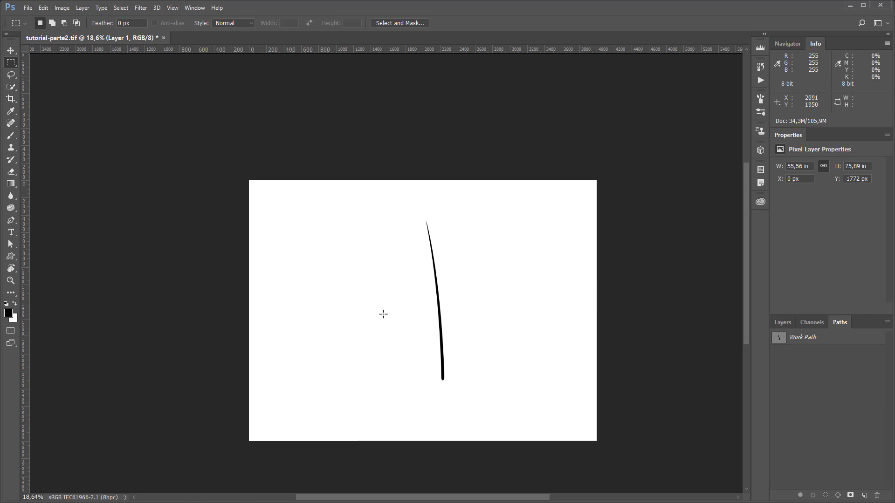
drag(382, 209, 484, 395)
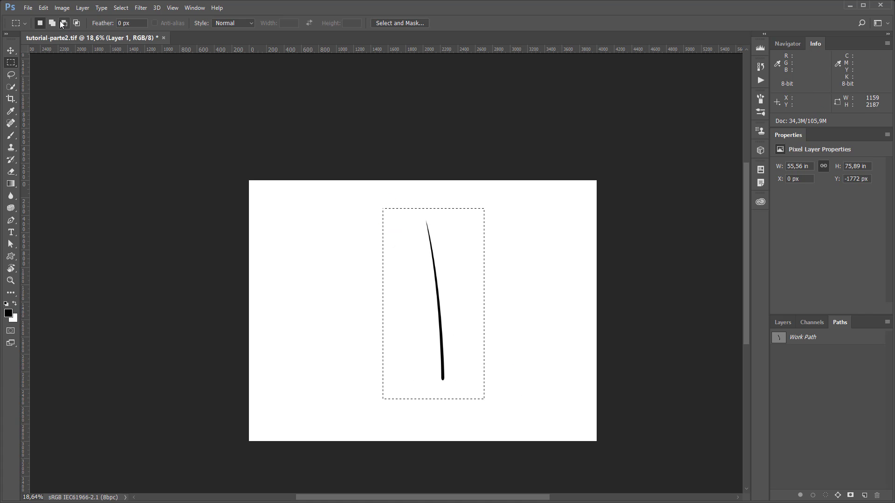
click(43, 8)
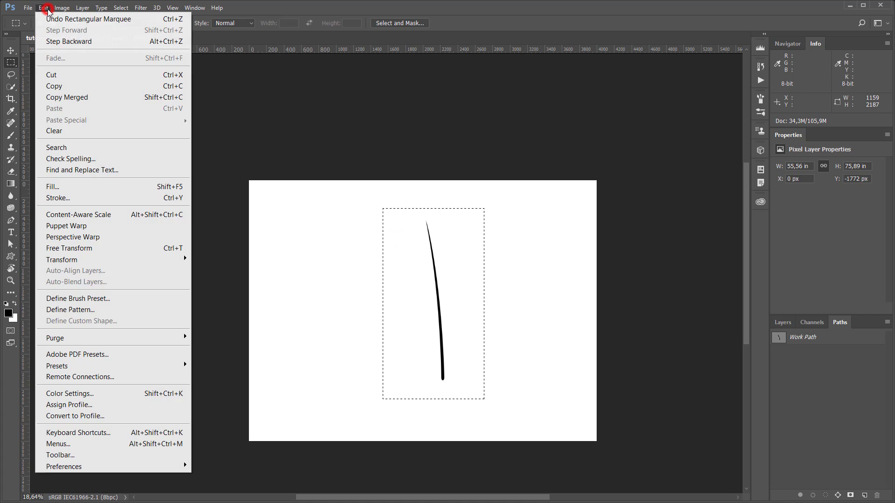
click(99, 249)
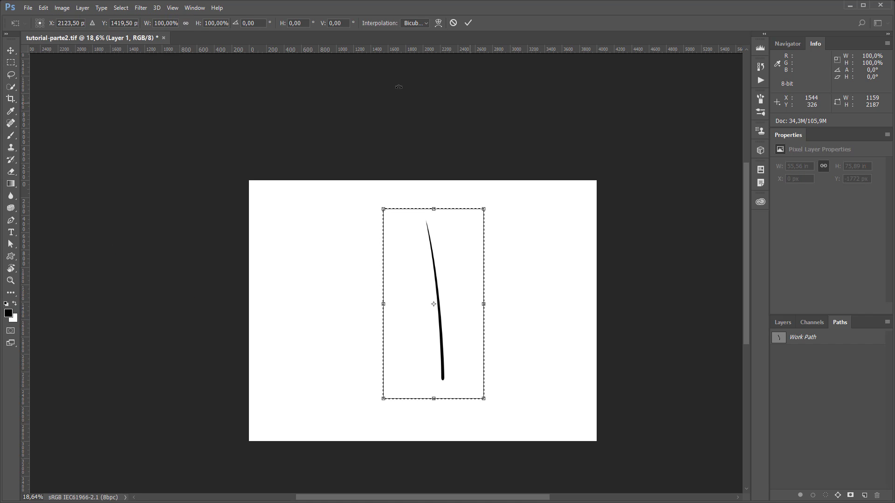
click(438, 23)
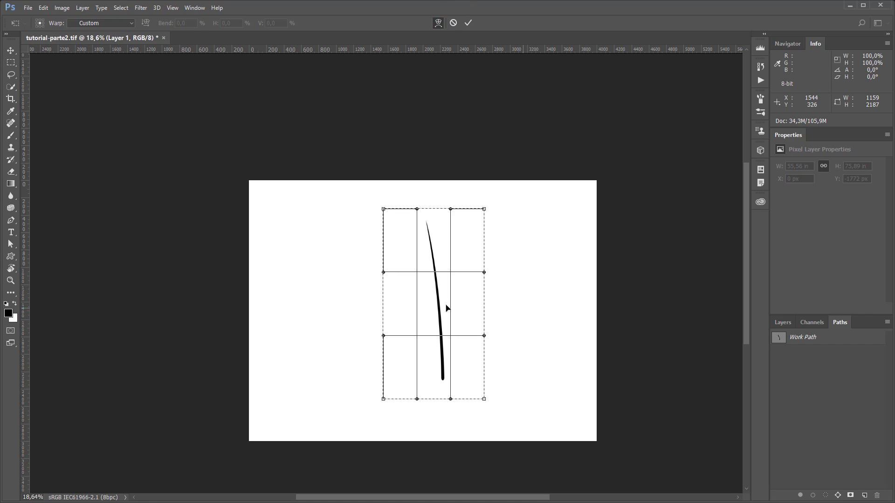
Warp the hair into a stronger curve by pulling its middle and ends, apply the transformation, and deselect
drag(445, 306, 428, 226)
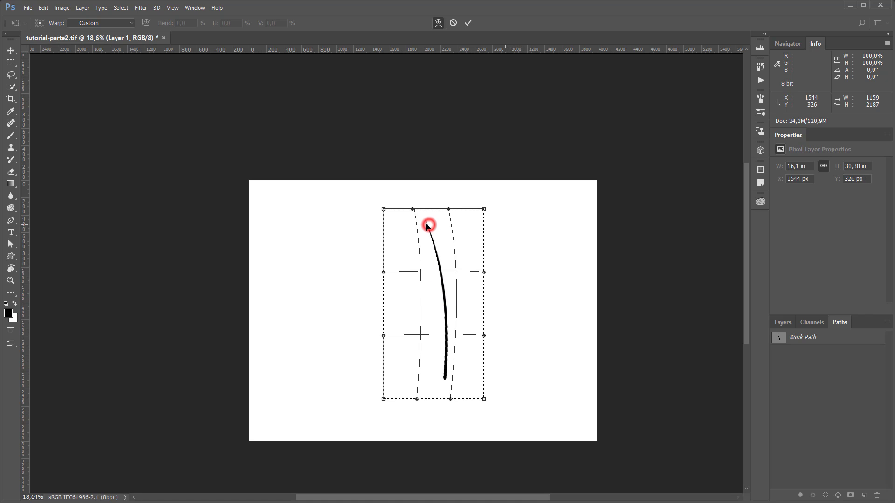
mouse_move(423, 394)
mouse_down()
mouse_move(439, 380)
mouse_move(433, 338)
mouse_up()
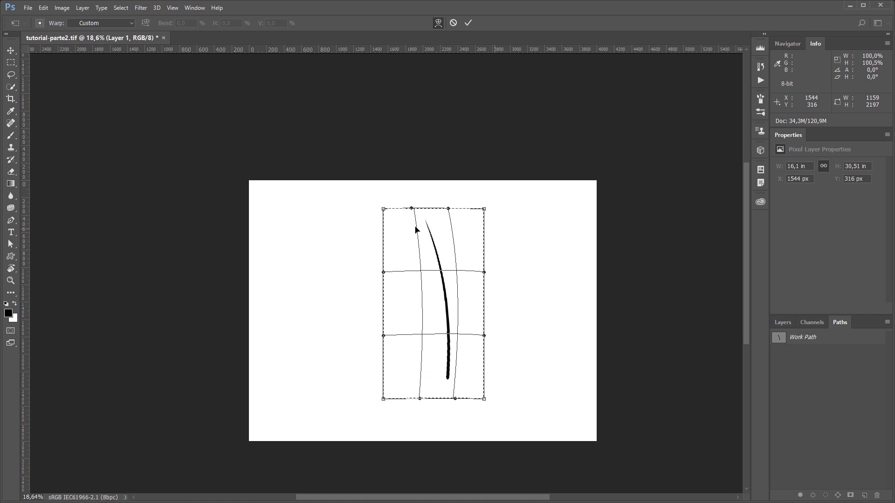
drag(412, 225, 409, 225)
drag(431, 285, 435, 296)
click(469, 22)
click(472, 394)
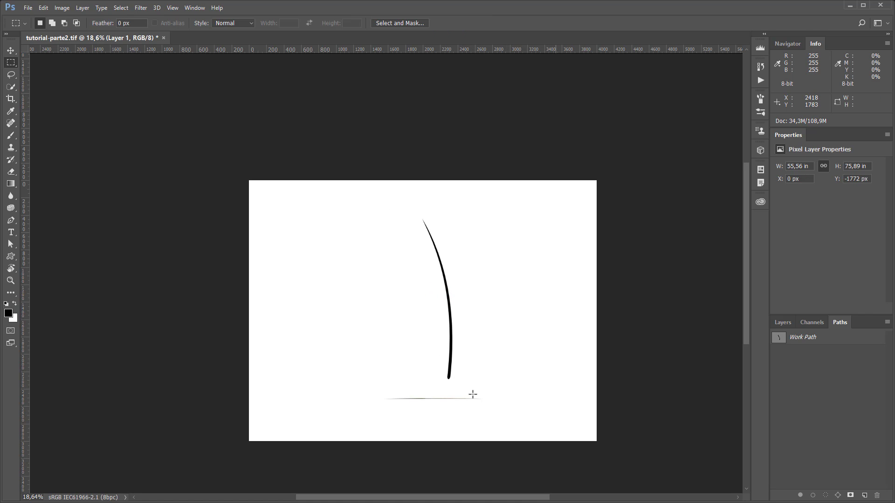
Remove the thin stray line left below the hair and clear the selection
mouse_move(409, 213)
mouse_down()
mouse_move(444, 354)
mouse_move(466, 388)
mouse_up()
key(ctrl+BackSpace)
key(ctrl+d)
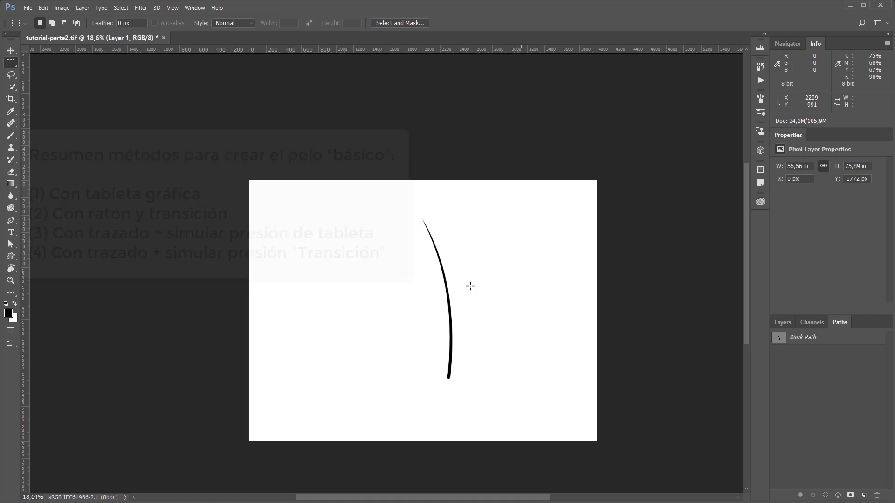
Define the curved hair as a brush preset named "Un pelo más"
click(44, 9)
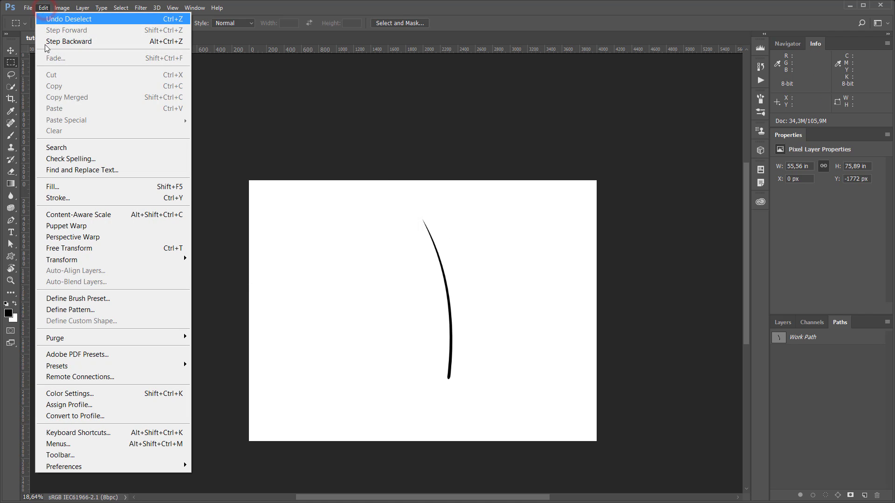
click(134, 299)
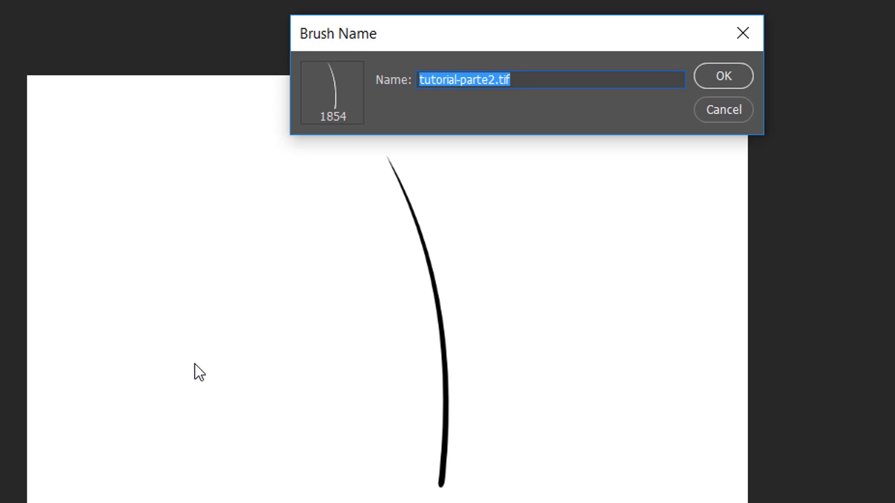
text(Un pelo más)
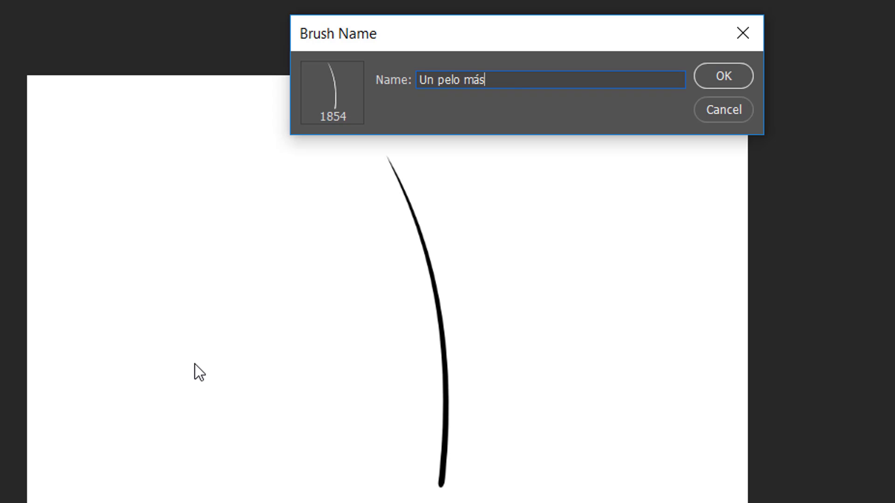
key(Return)
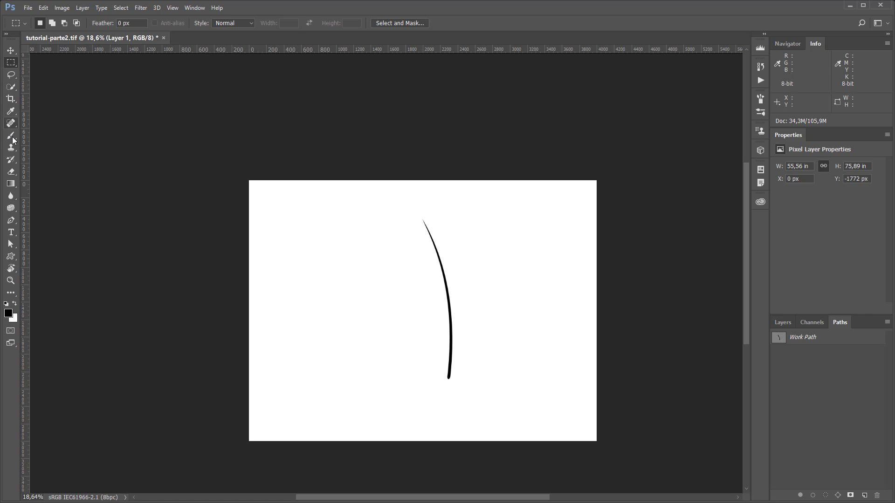
Try the new hair brush with one stamp beside the original hair
click(11, 136)
click(337, 286)
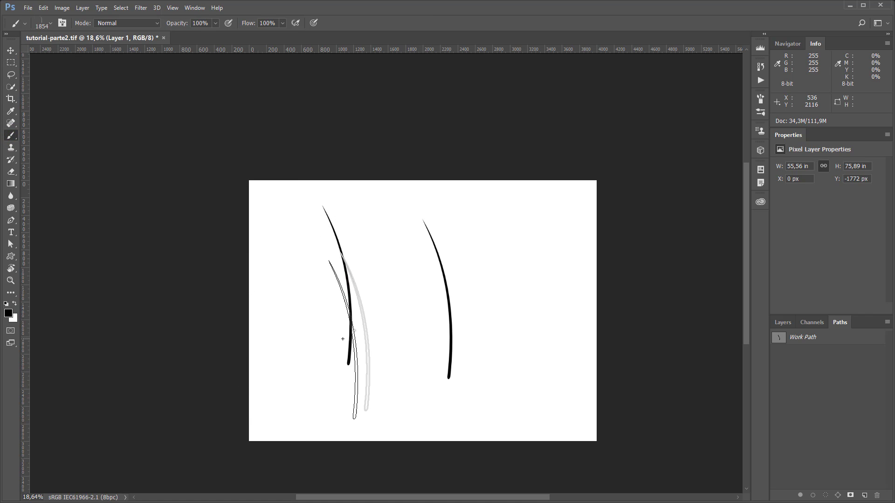
click(51, 21)
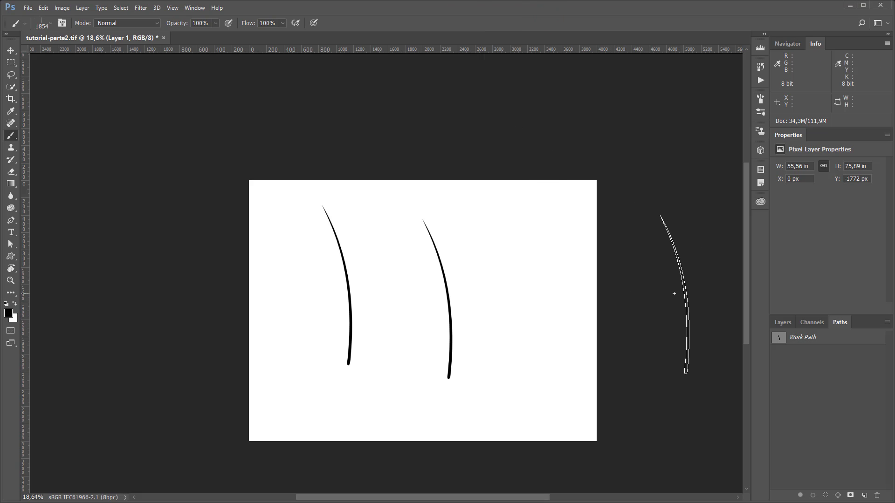
Delete all hairs from the layer and deselect
key(ctrl+a)
key(Delete)
key(ctrl+d)
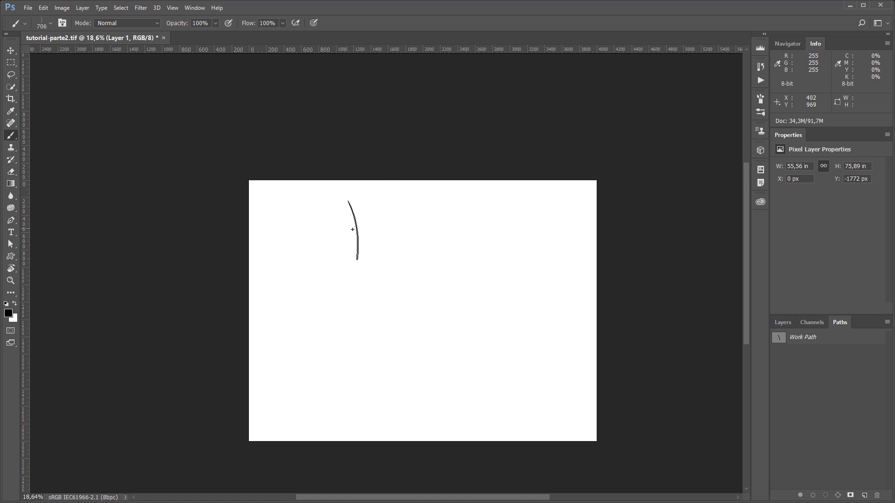
Try painting a large loop with the hair brush at 706 px, and undo the stroke
mouse_move(413, 223)
mouse_down()
mouse_move(371, 233)
mouse_move(334, 289)
mouse_move(333, 310)
mouse_move(373, 359)
mouse_move(441, 382)
mouse_move(477, 268)
mouse_move(426, 221)
mouse_move(405, 224)
mouse_up()
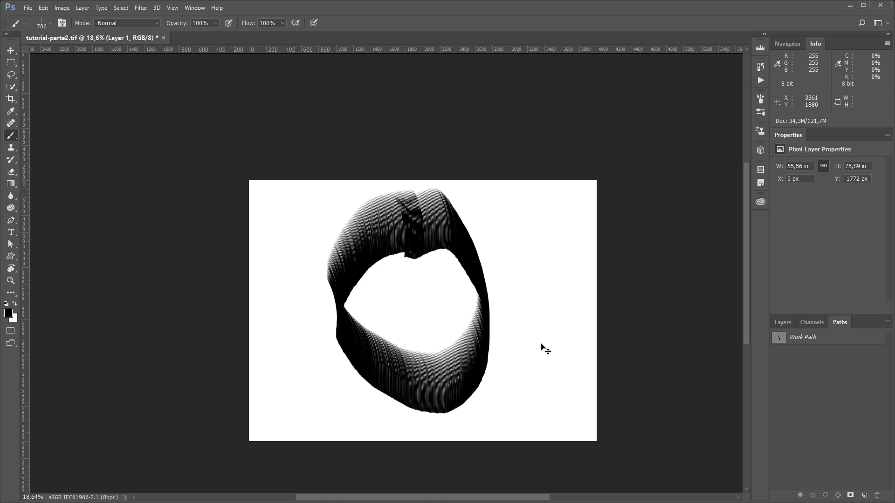
key(ctrl+z)
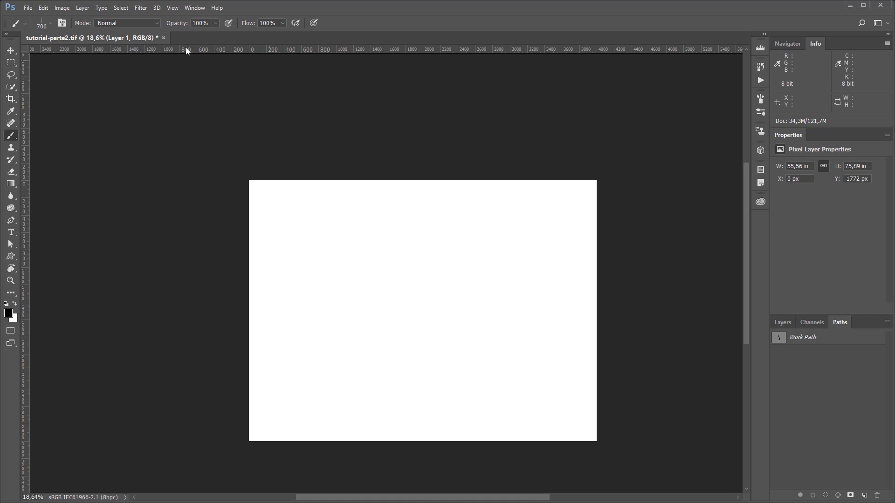
Enable Shape Dynamics in the brush settings and set Size Jitter to 100%
click(191, 7)
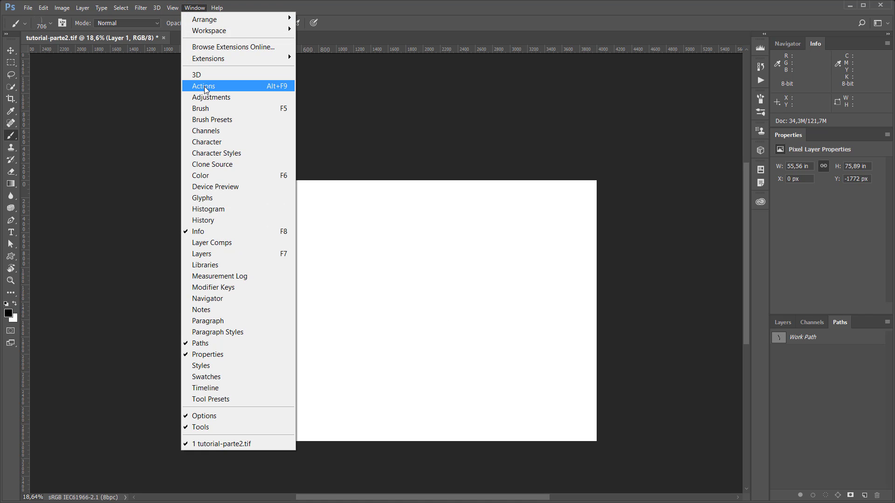
click(205, 109)
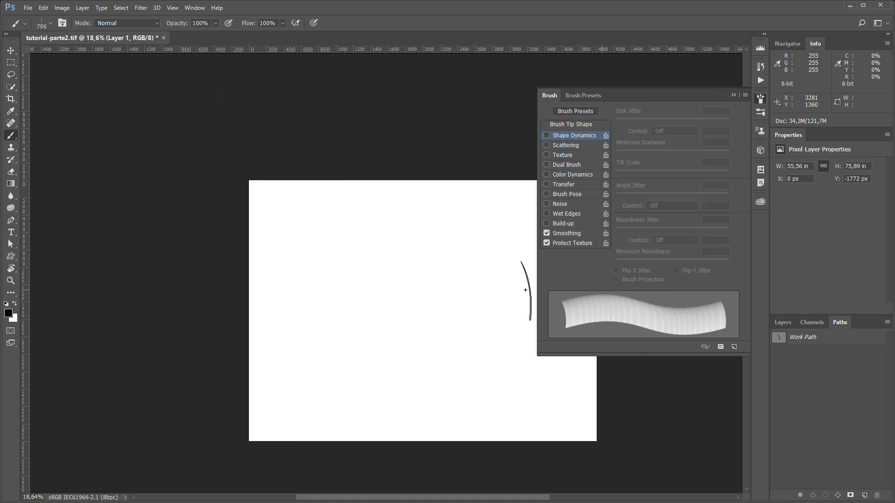
click(570, 139)
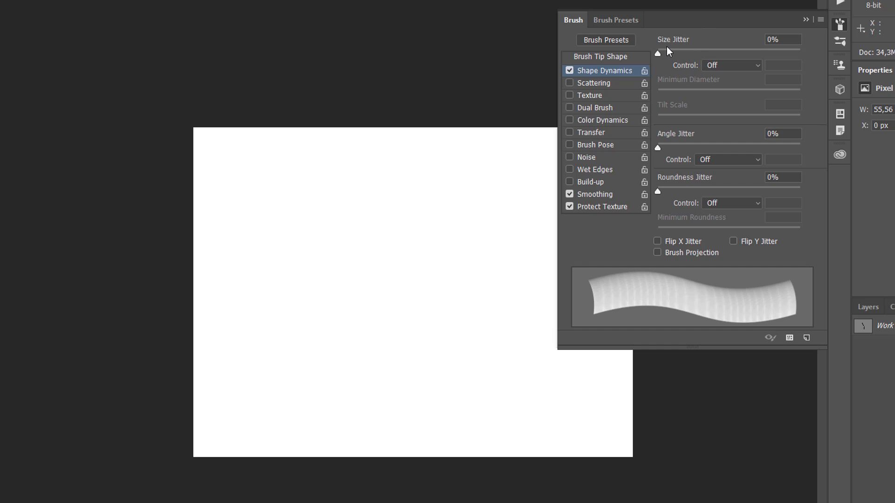
drag(658, 54, 799, 53)
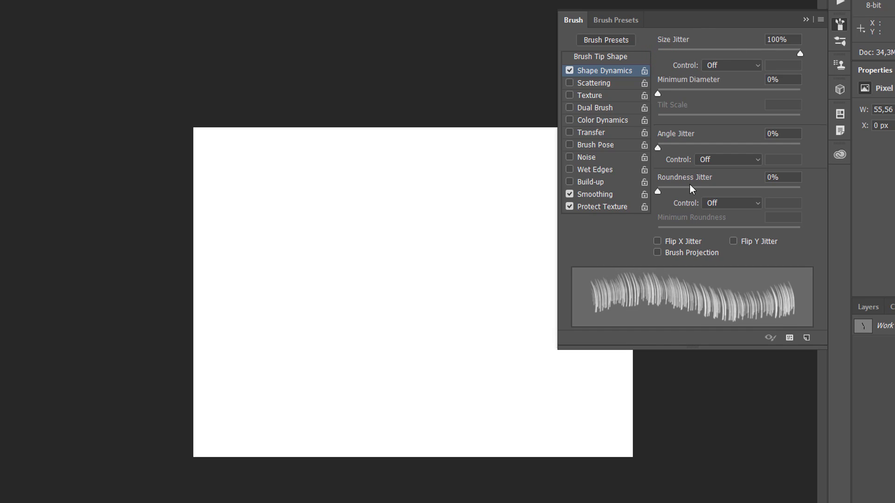
Try a horizontal stroke across the canvas with the size-jittered hair brush, and undo it
drag(241, 219, 555, 212)
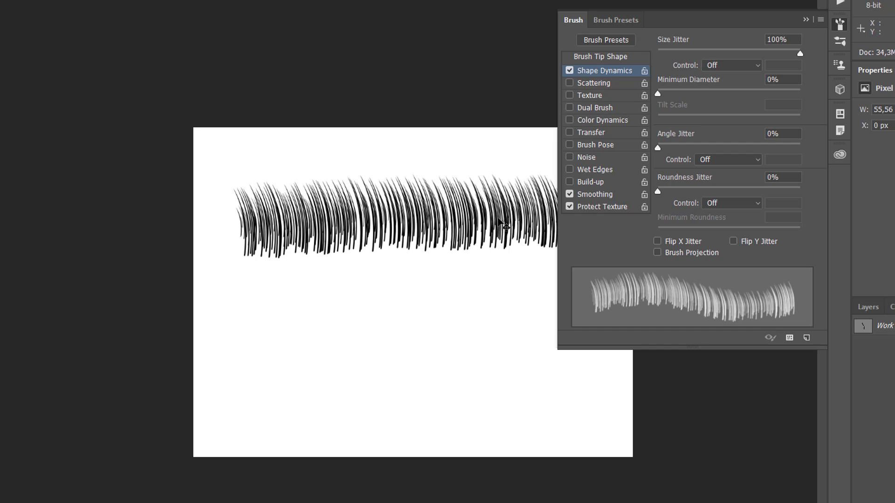
key(ctrl+z)
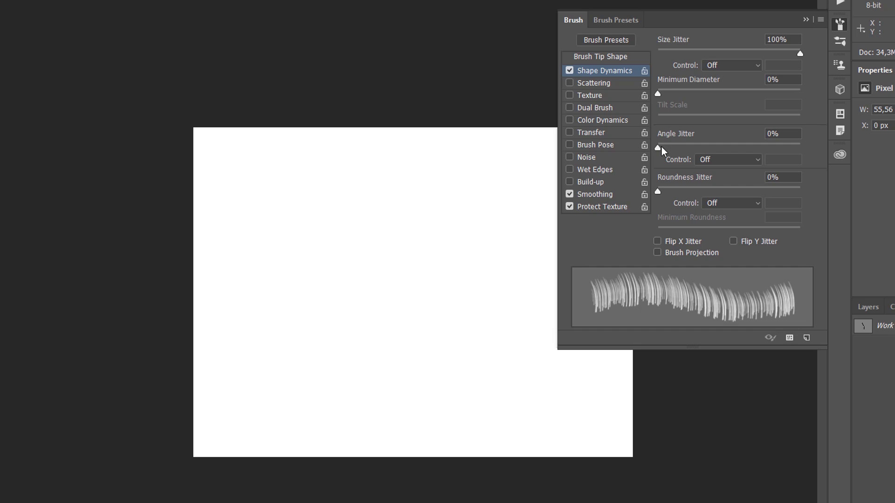
Try an Angle Jitter of 100% with a horizontal stroke and a single hair stamp, undoing both marks
drag(658, 148, 827, 184)
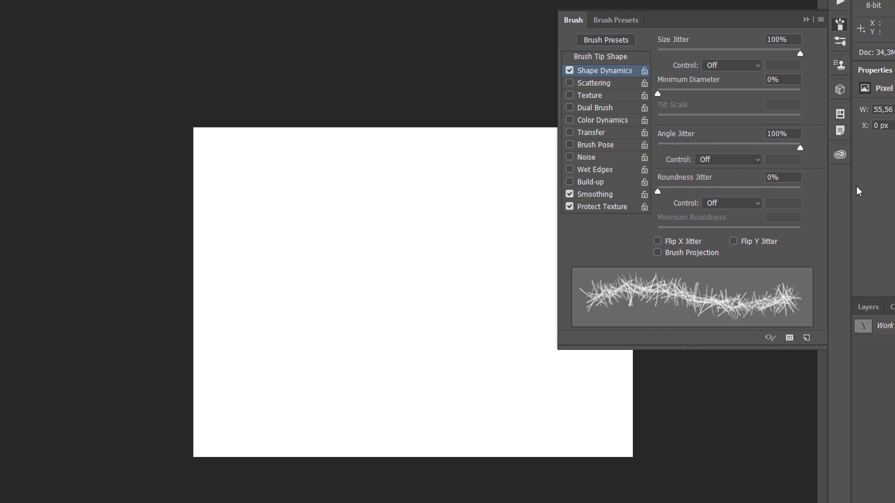
drag(263, 217, 507, 227)
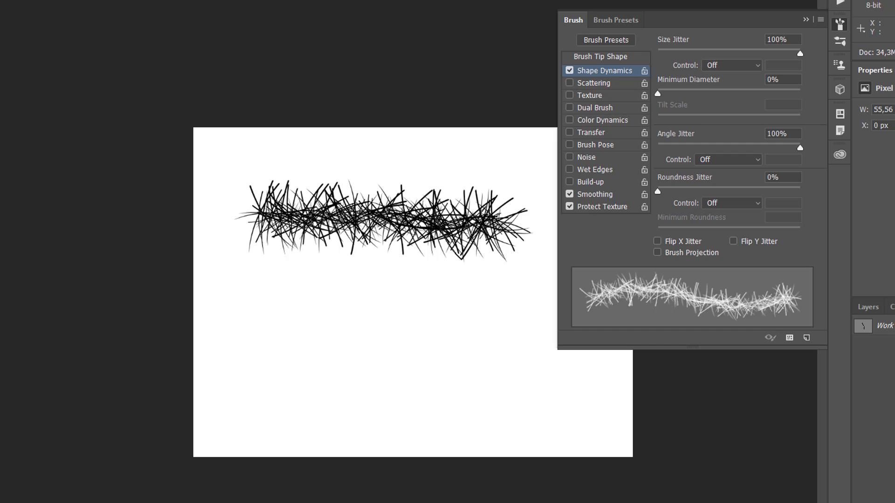
key(ctrl+z)
click(399, 237)
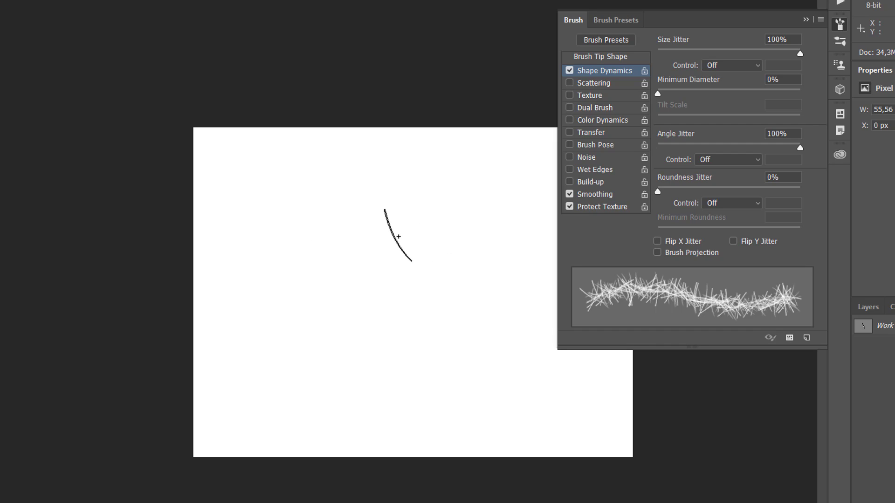
key(ctrl+z)
Set the Angle Jitter to 10%, try a stroke on the canvas, and undo it
drag(801, 149, 672, 149)
mouse_move(270, 217)
mouse_down()
mouse_move(515, 220)
mouse_move(252, 221)
mouse_up()
key(ctrl+z)
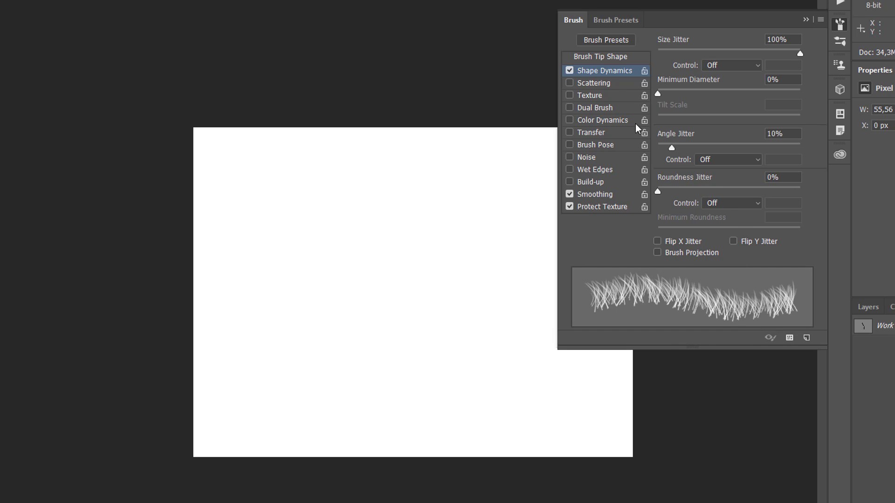
Enable Scattering for the brush and try a stroke with Scatter at 430%, undoing the stroke
click(595, 83)
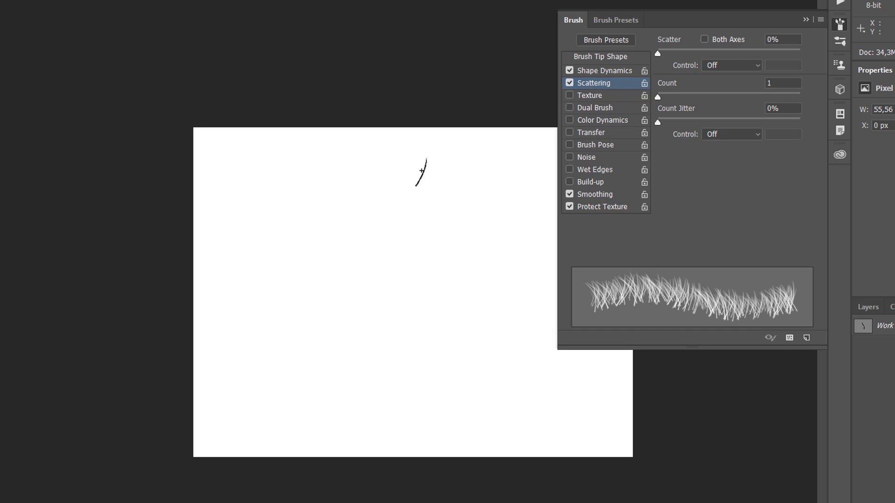
drag(657, 54, 719, 54)
mouse_move(261, 301)
mouse_down()
mouse_move(349, 277)
mouse_move(523, 264)
mouse_up()
key(ctrl+z)
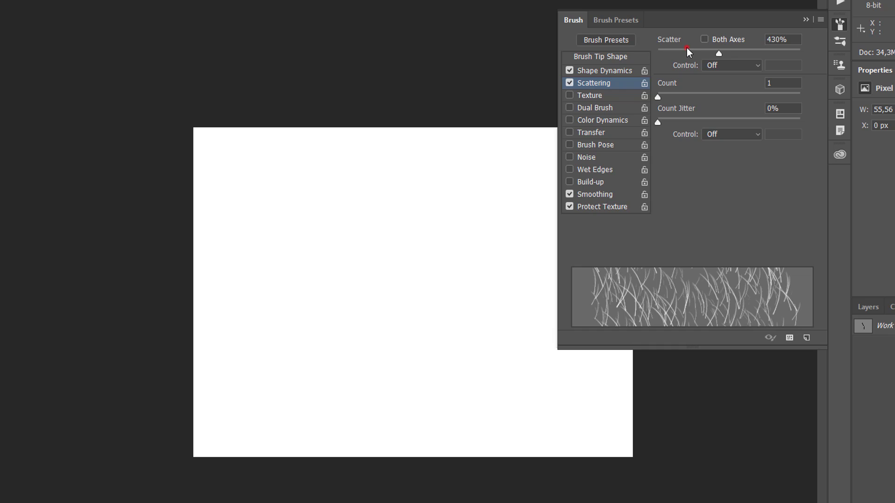
Set Scatter to 21% and the scattering Count to 3, painting a test stroke with each setting
drag(687, 49, 663, 55)
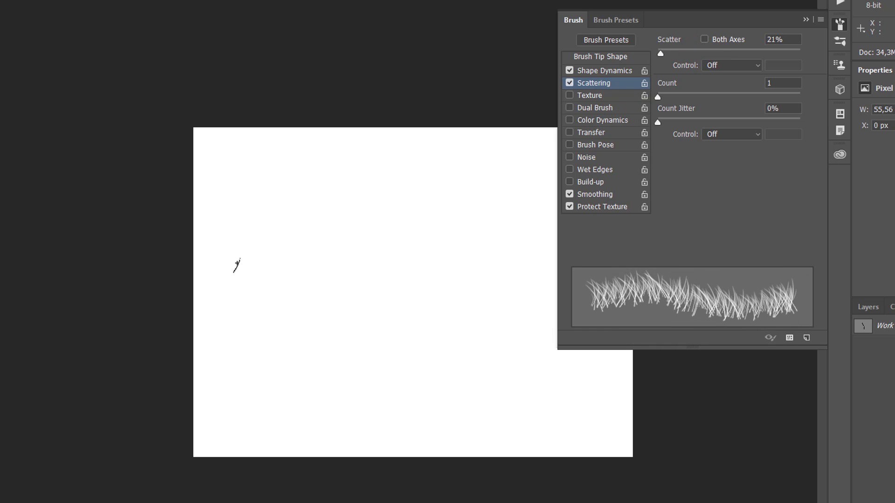
shift+click(246, 257)
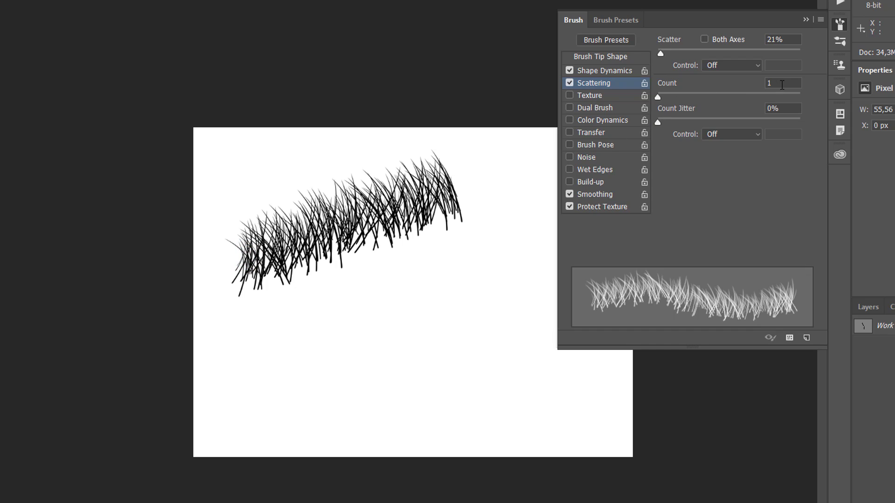
click(791, 83)
text(3)
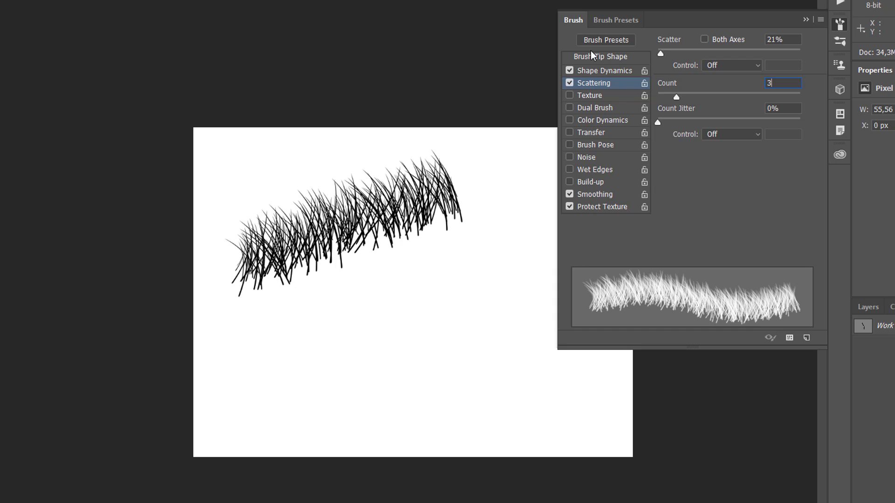
drag(275, 359, 558, 355)
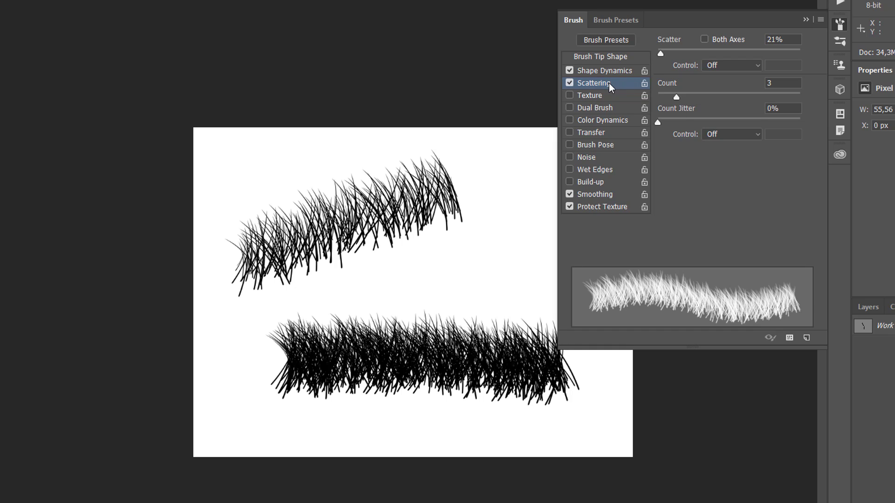
Set the brush tip Spacing to 6% and paint a denser test stroke between the two existing ones
click(600, 56)
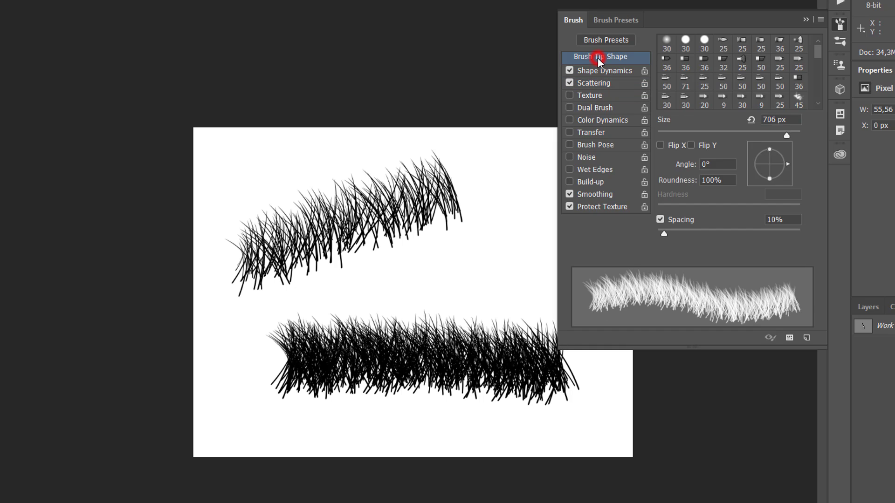
click(664, 234)
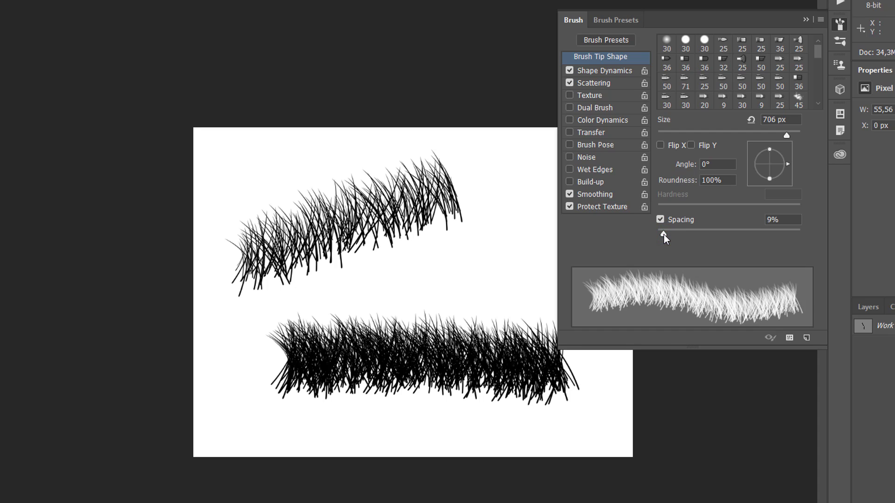
drag(664, 234, 661, 234)
mouse_move(342, 300)
mouse_down()
mouse_move(540, 268)
mouse_move(428, 277)
mouse_up()
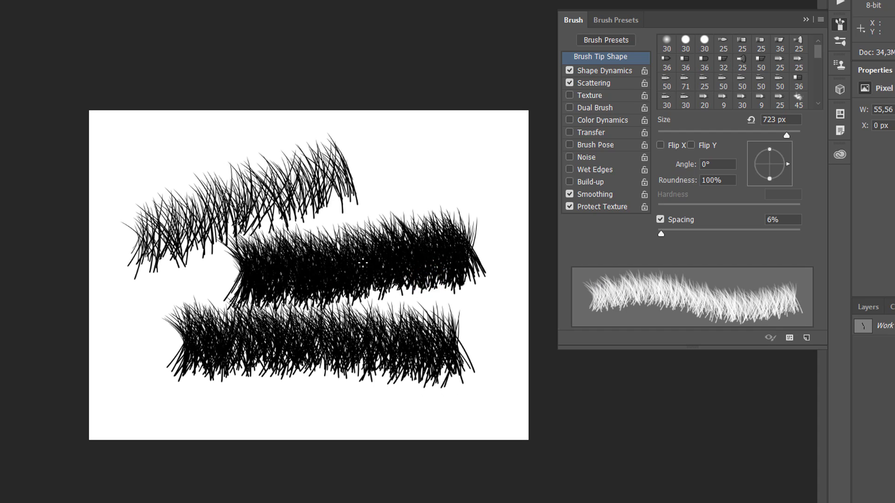
Clear the canvas to white, try a horizontal fur stroke on it, and undo that stroke
key(ctrl+BackSpace)
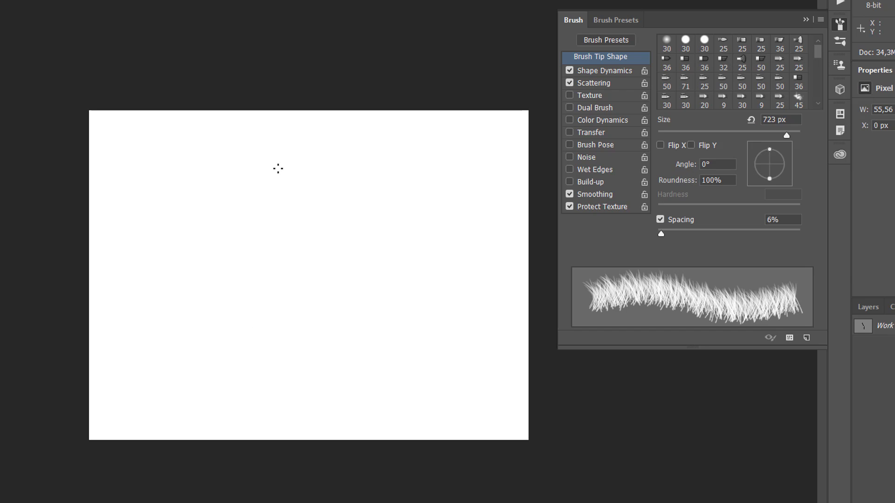
mouse_move(156, 234)
mouse_down()
mouse_move(244, 216)
mouse_move(368, 216)
mouse_up()
key(ctrl+z)
Try a long horizontal stroke and a downward stroke with the Angle Jitter Control off, and undo both
click(613, 71)
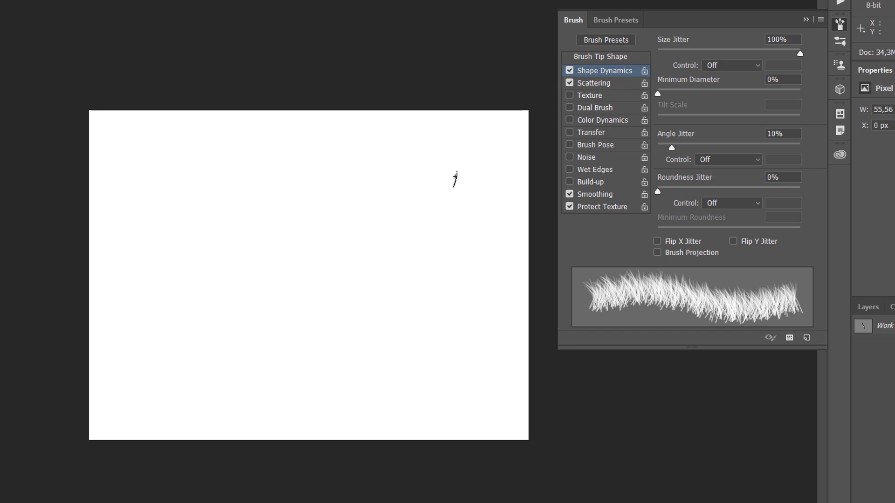
mouse_move(433, 195)
mouse_down()
mouse_move(443, 194)
mouse_move(144, 197)
mouse_up()
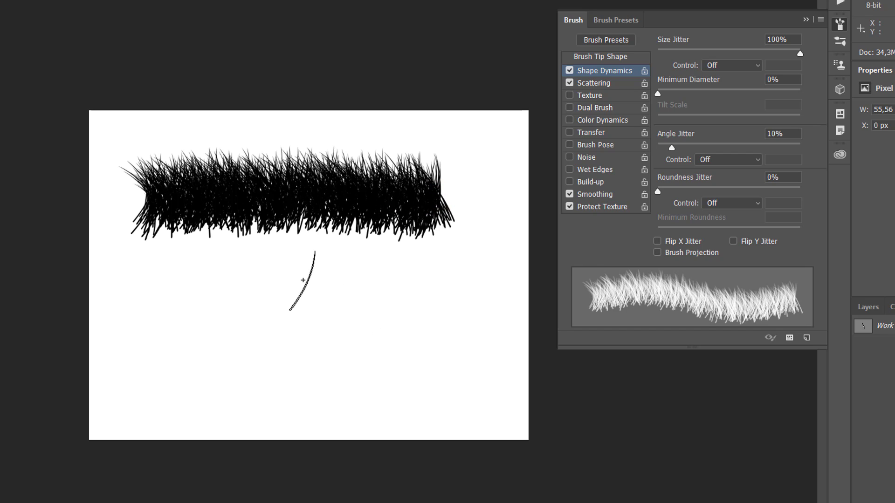
drag(301, 279, 279, 418)
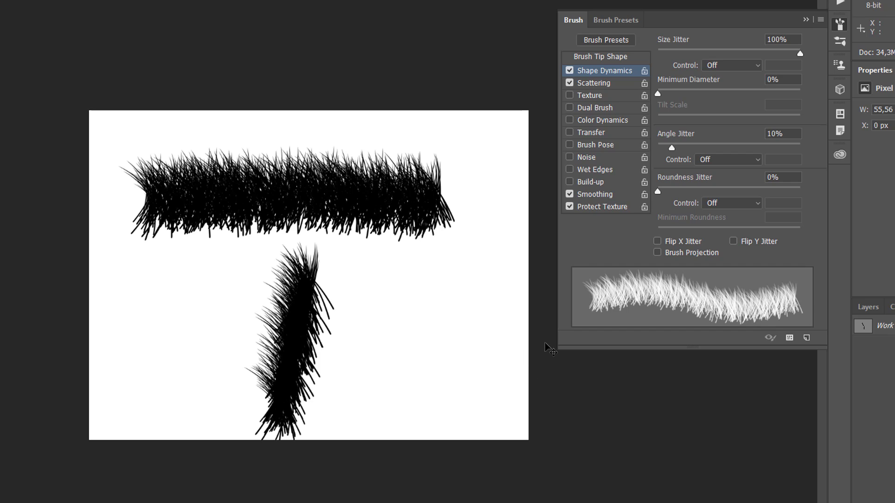
key(ctrl+alt+z)
key(ctrl+alt+z)
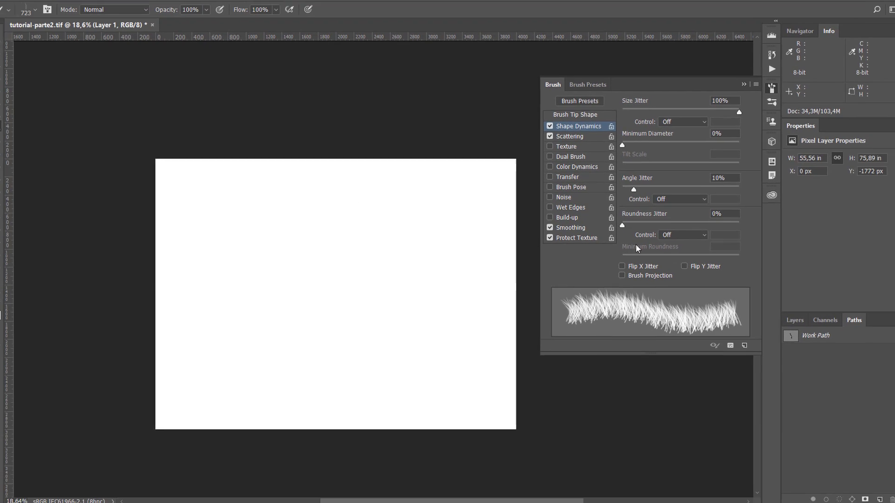
Try a brush tip angle of 90° with a downward stroke on the canvas, and undo the stroke
click(577, 125)
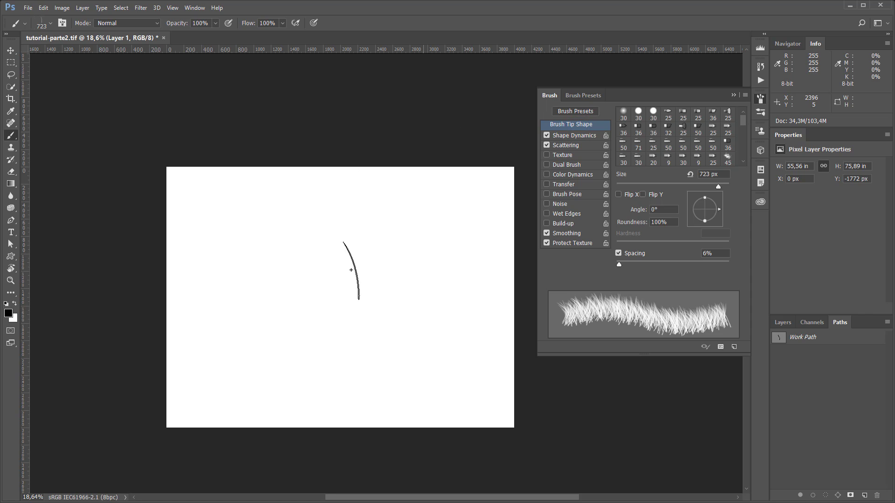
right_click(352, 261)
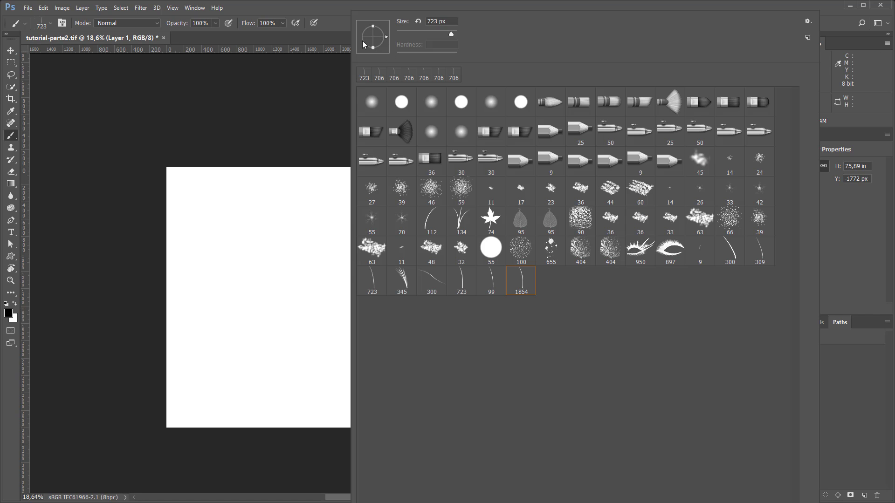
click(328, 12)
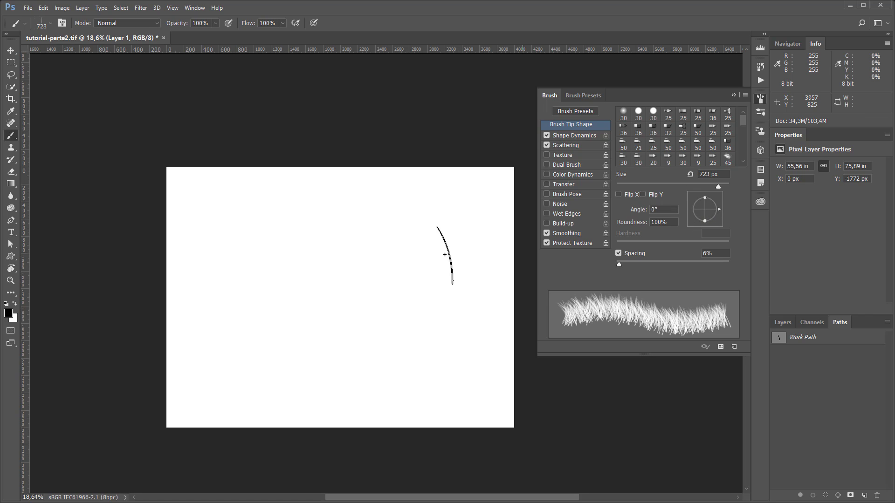
drag(719, 209, 705, 194)
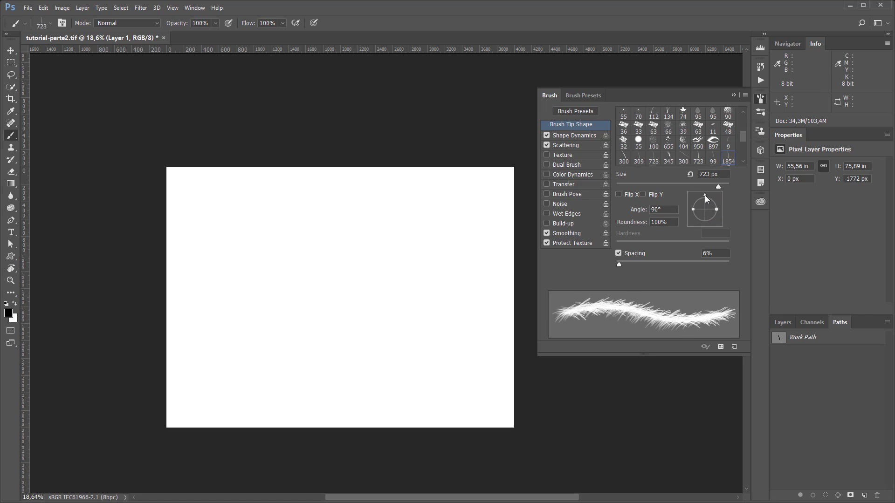
mouse_move(352, 234)
mouse_down()
mouse_move(337, 325)
mouse_move(299, 400)
mouse_up()
key(ctrl+z)
Set the brush tip angle to 2° and the Angle Jitter Control to Direction in Shape Dynamics
drag(705, 195, 743, 208)
drag(820, 188, 820, 187)
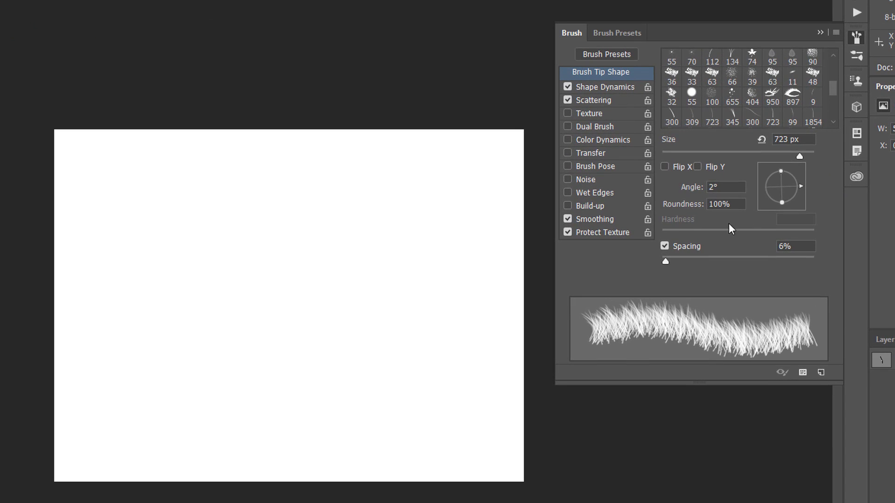
click(612, 87)
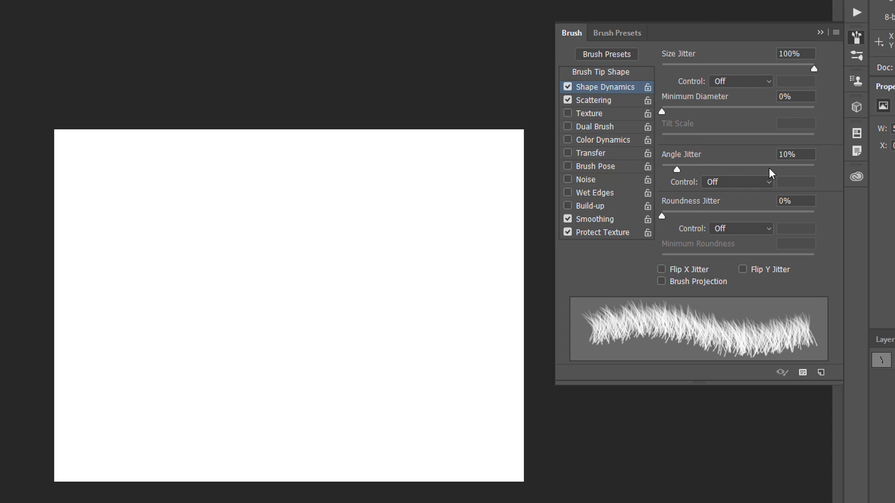
click(763, 180)
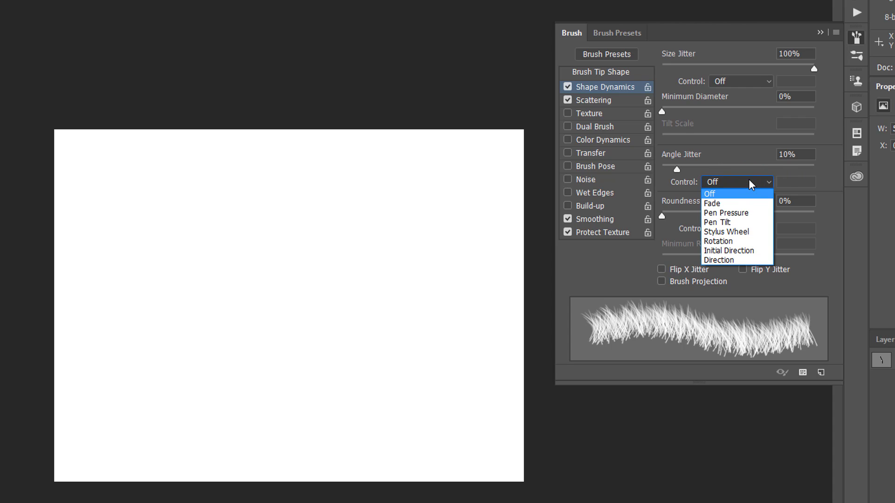
click(742, 259)
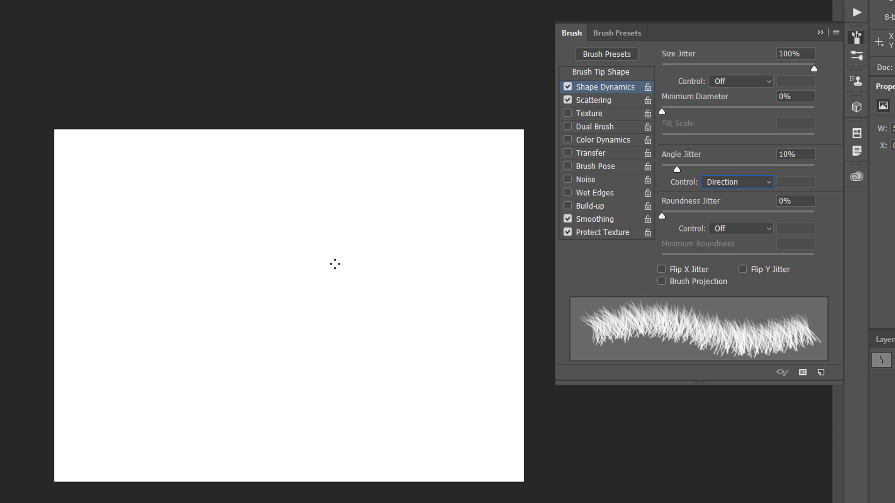
Try a closed loop, an upward stroke and a downward stroke with the direction-controlled fur brush, and undo them all
mouse_move(226, 212)
mouse_down()
mouse_move(280, 219)
mouse_move(383, 261)
mouse_move(340, 368)
mouse_move(182, 393)
mouse_move(82, 236)
mouse_move(158, 196)
mouse_move(285, 257)
mouse_up()
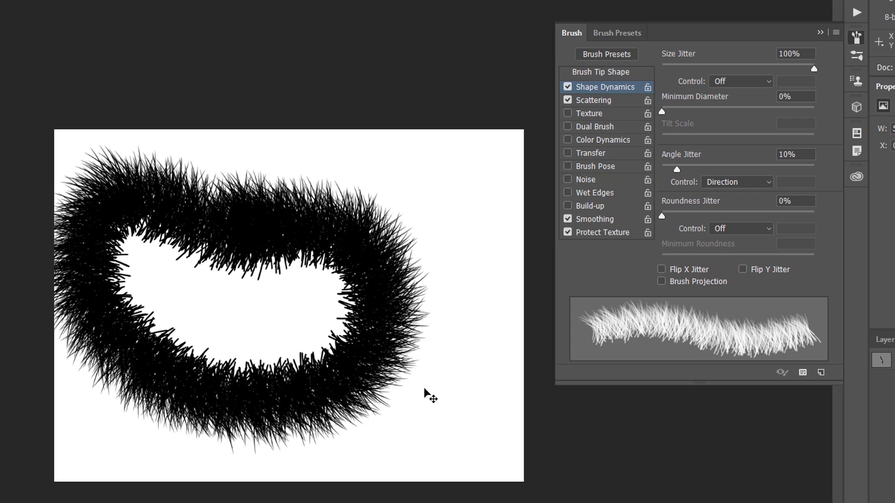
key(ctrl+z)
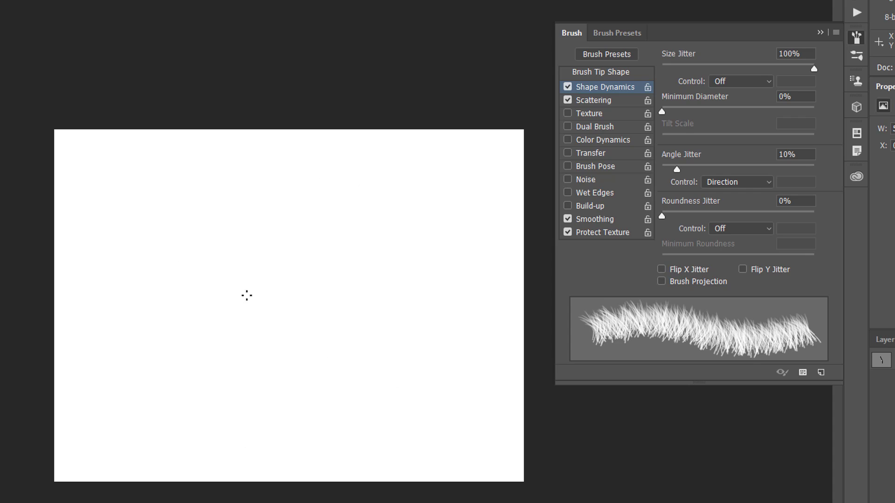
drag(239, 441, 228, 208)
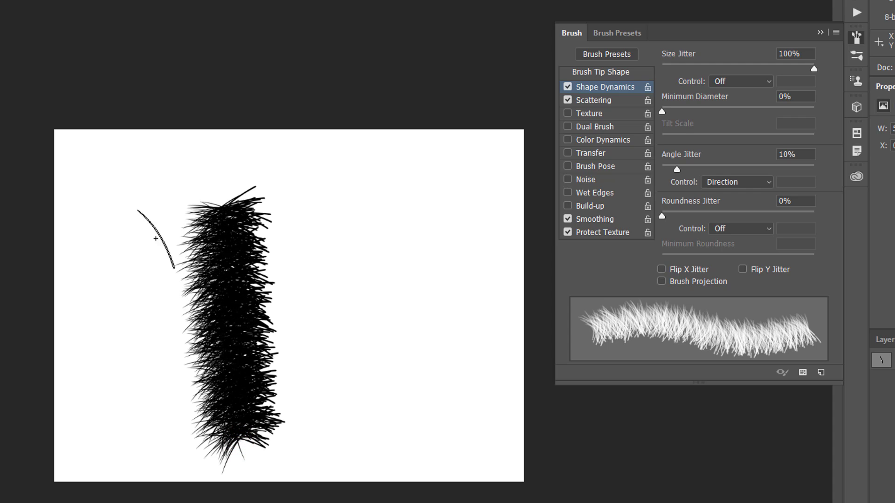
mouse_move(373, 192)
mouse_down()
mouse_move(358, 422)
mouse_move(375, 433)
mouse_up()
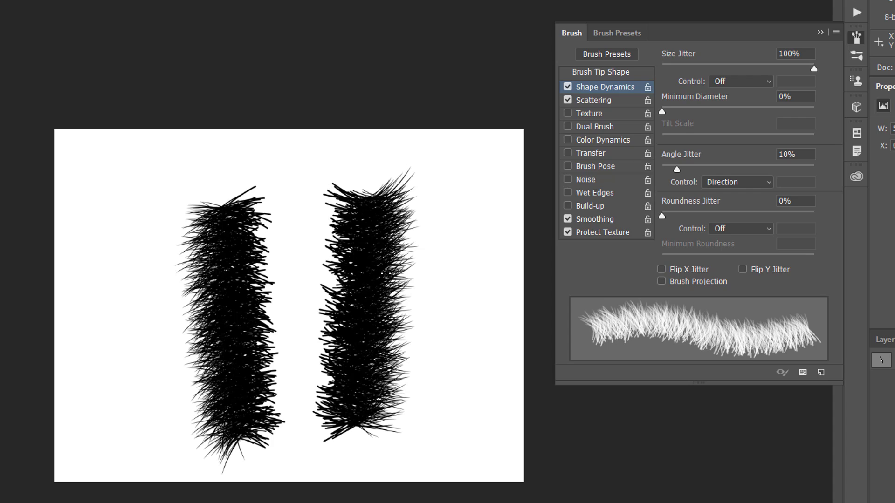
key(ctrl+z)
key(ctrl+z)
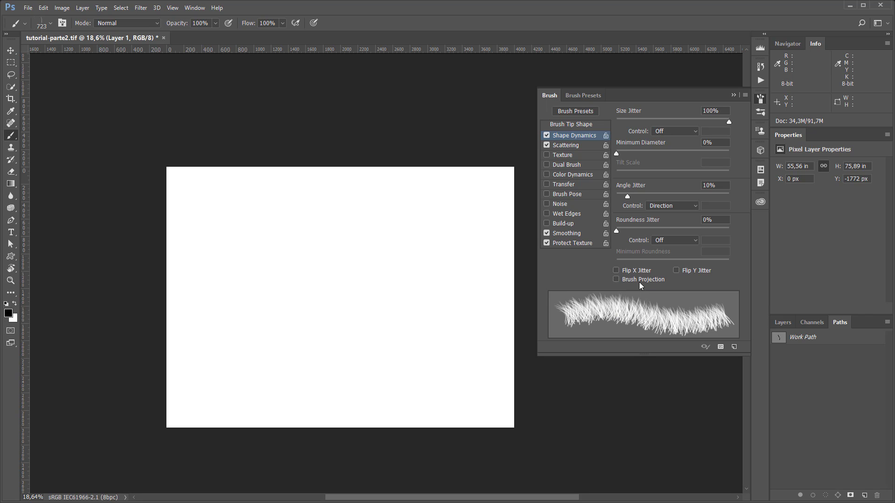
Save the current direction-controlled hair brush as a new brush preset with its 723 px size captured
click(52, 23)
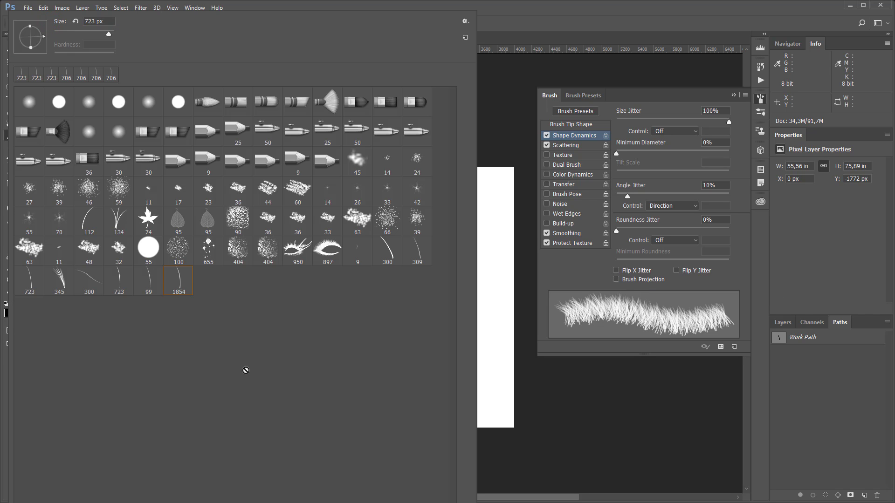
click(584, 16)
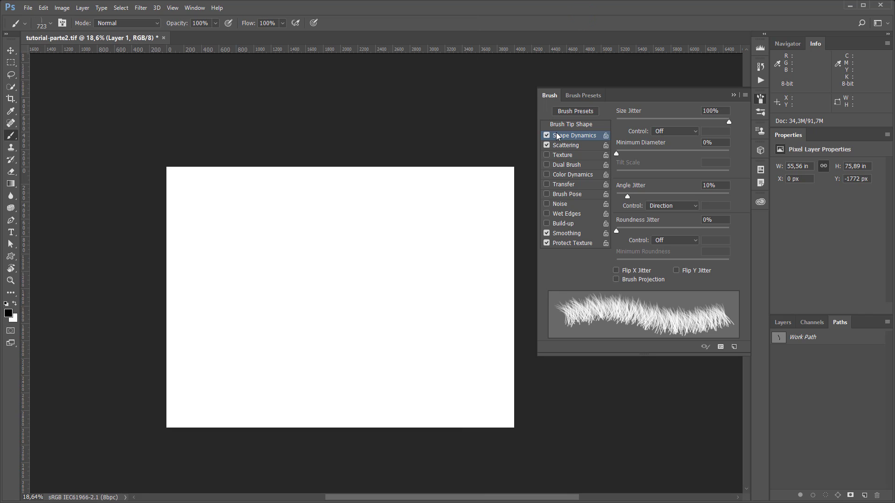
click(52, 24)
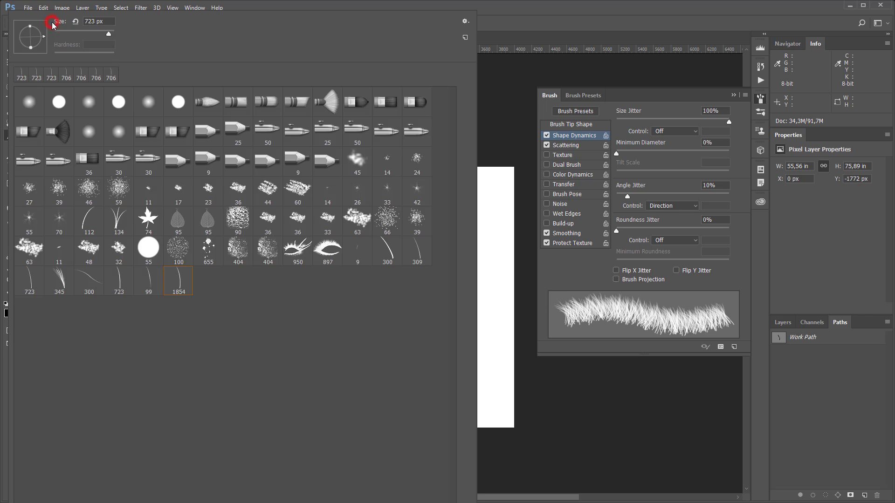
click(465, 37)
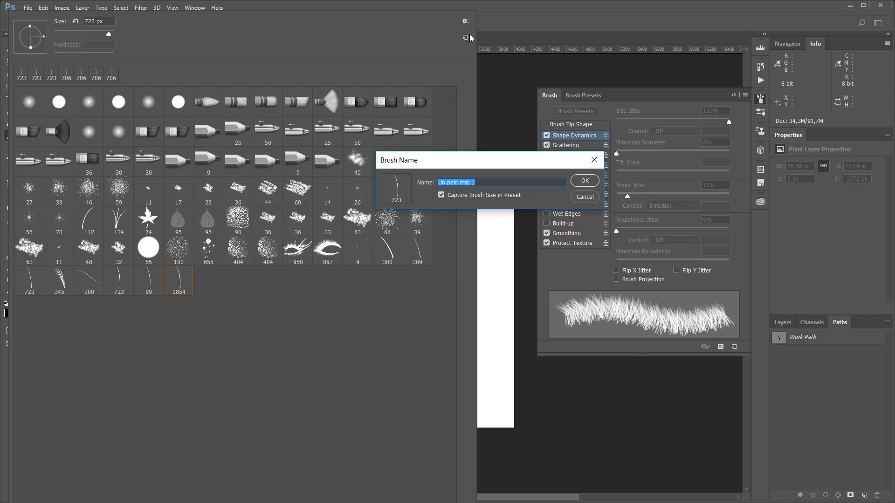
key(Right)
click(583, 182)
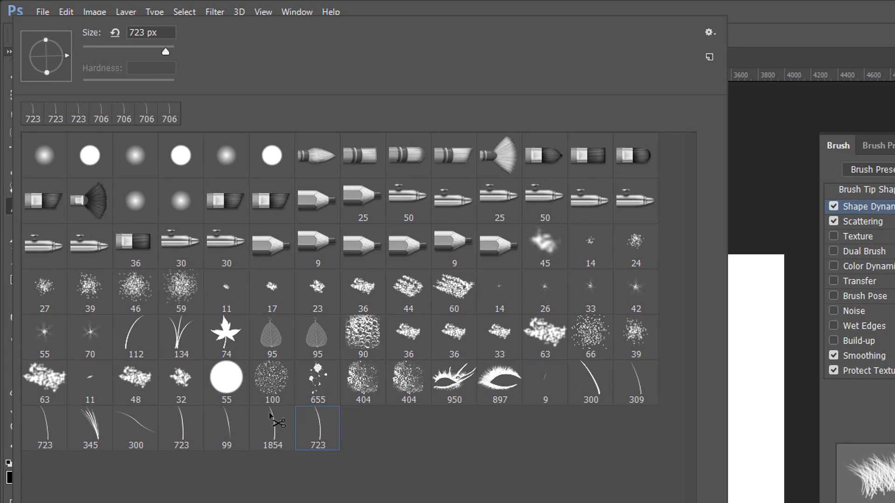
Delete the old 1854 px hair preset from the brush presets and close the Brush settings
alt+click(266, 423)
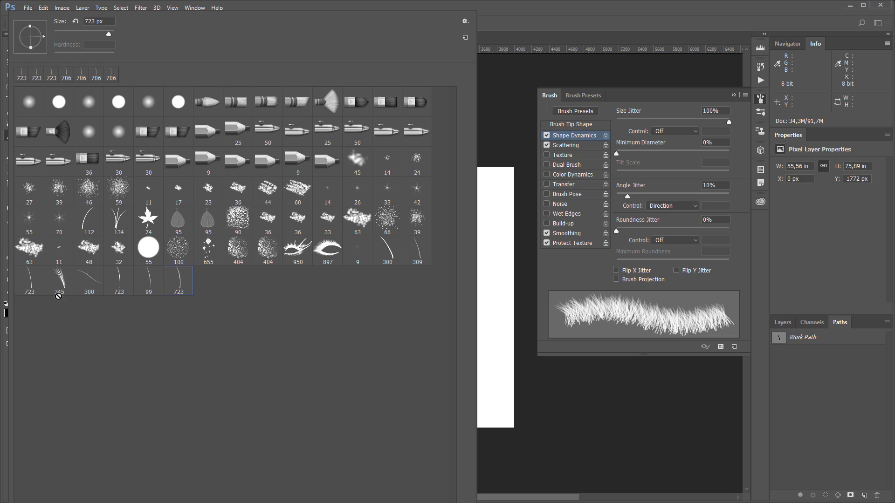
click(536, 25)
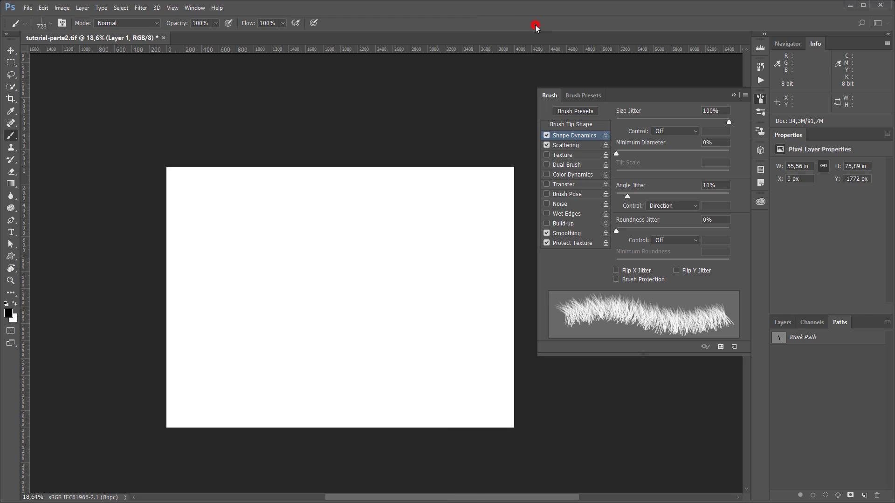
click(736, 94)
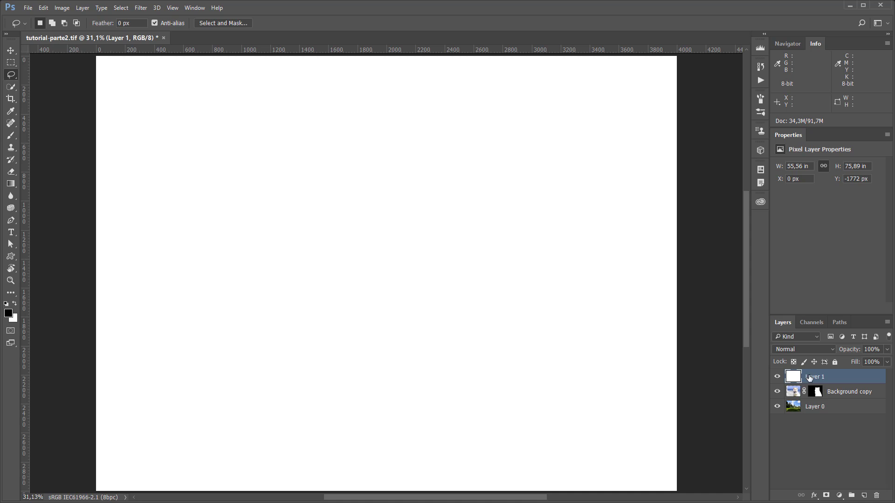
Delete the white Layer 1 and display the Background copy layer's mask on its own
drag(810, 377, 876, 496)
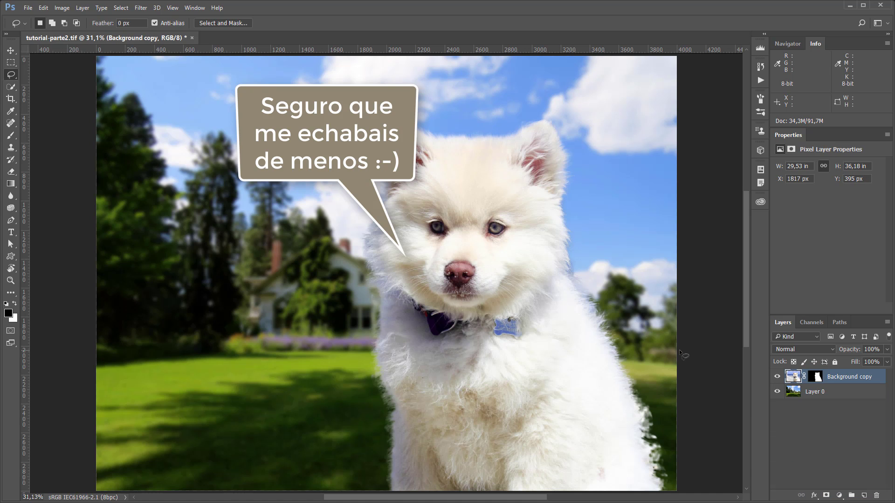
click(814, 379)
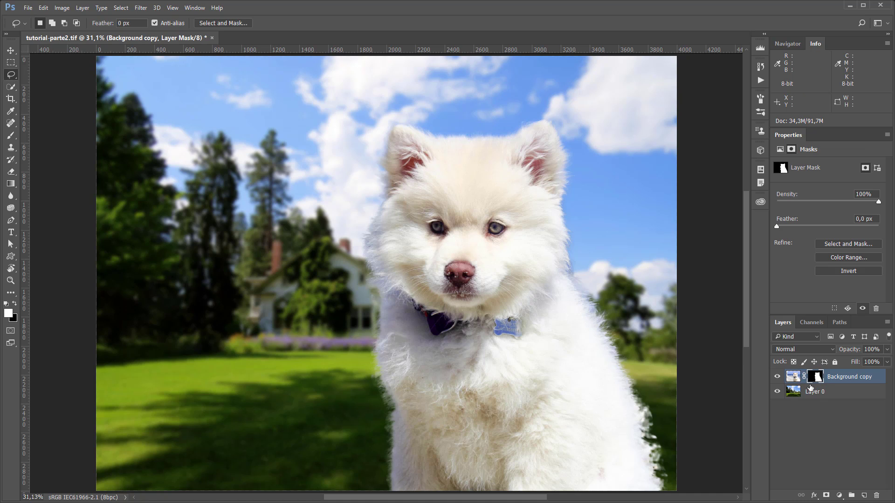
alt+click(817, 378)
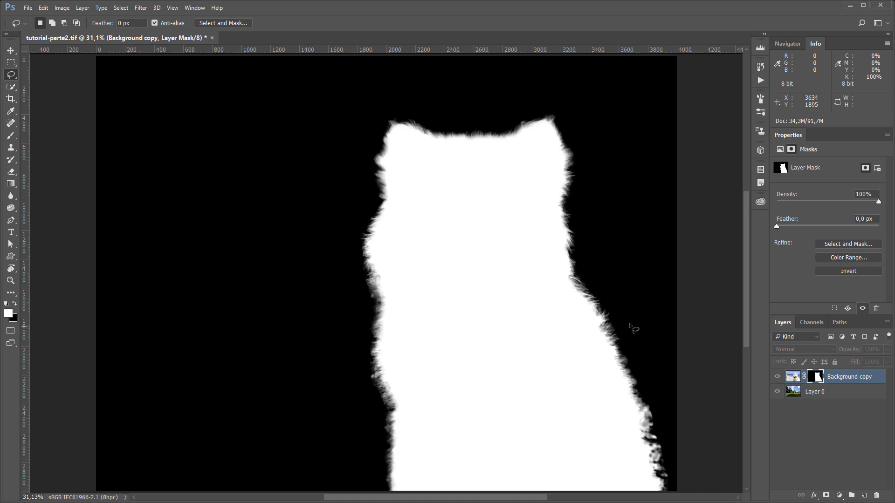
Lasso the fur edges on both sides of the puppy's lower body in the mask as one combined selection
mouse_move(625, 340)
mouse_down()
mouse_move(606, 304)
mouse_move(595, 308)
mouse_move(596, 341)
mouse_move(648, 490)
mouse_move(670, 496)
mouse_move(691, 439)
mouse_move(677, 380)
mouse_move(626, 339)
mouse_up()
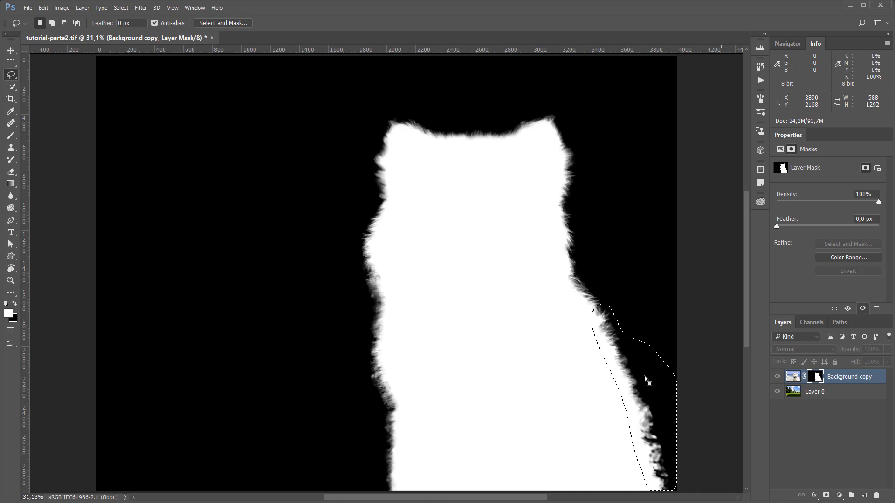
key(shift)
mouse_move(352, 271)
mouse_down()
mouse_move(368, 266)
mouse_move(386, 280)
mouse_move(398, 311)
mouse_move(379, 352)
mouse_move(404, 434)
mouse_move(402, 489)
mouse_move(380, 489)
mouse_move(351, 300)
mouse_up()
key(space)
mouse_move(435, 367)
mouse_down()
mouse_move(407, 266)
mouse_move(397, 345)
mouse_up()
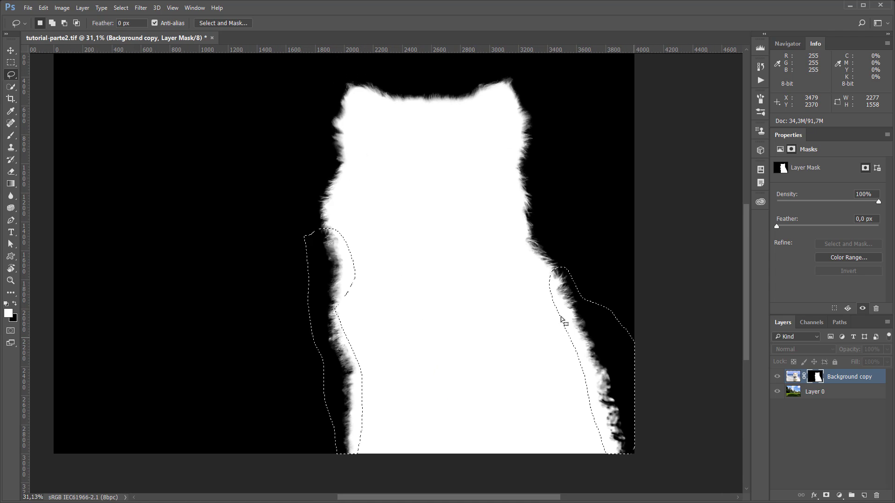
Fill the selected mask edges with black and clear the selection
click(43, 8)
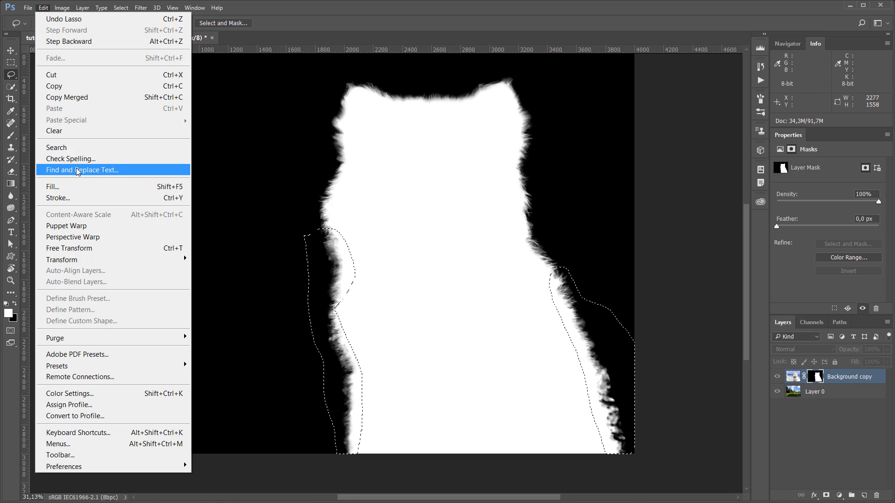
click(82, 187)
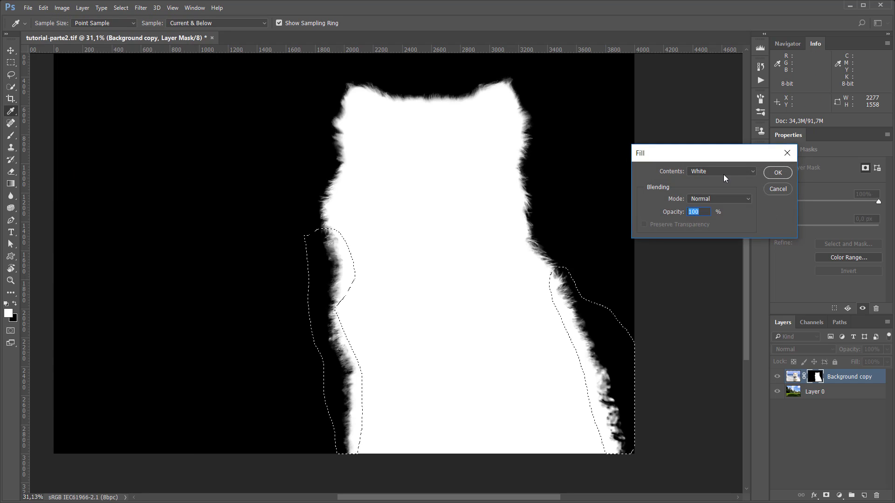
click(722, 172)
click(700, 237)
click(777, 173)
key(l)
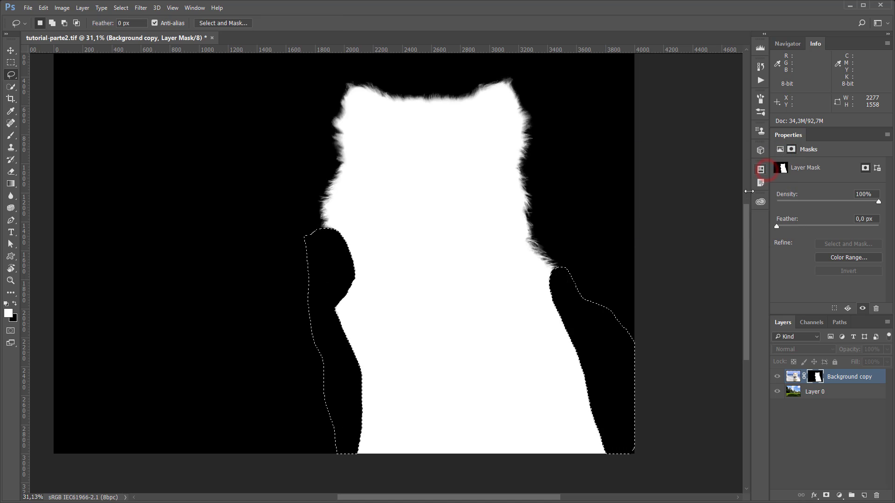
key(ctrl+d)
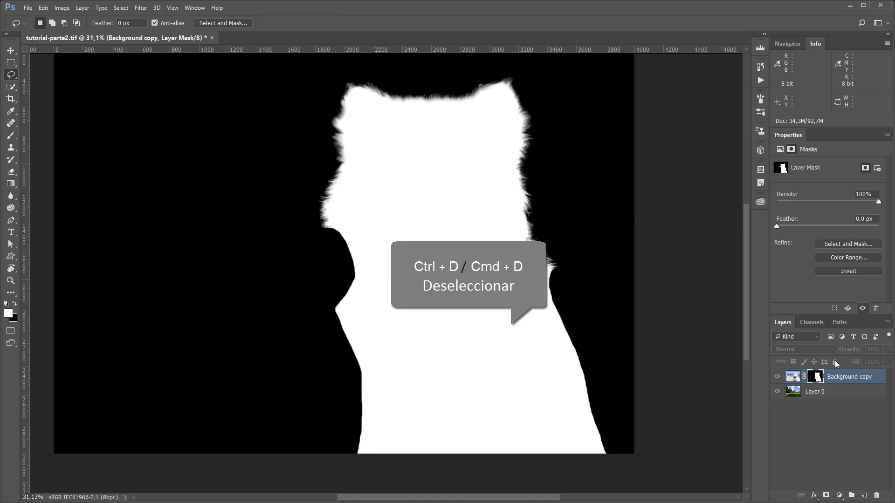
Return to the normal image view and activate the Brush tool with the 723 px hair preset
alt+click(817, 378)
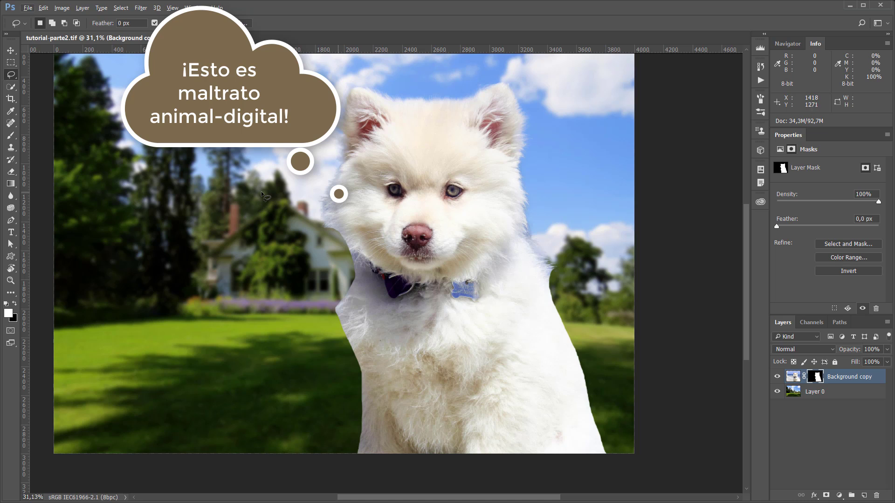
click(12, 135)
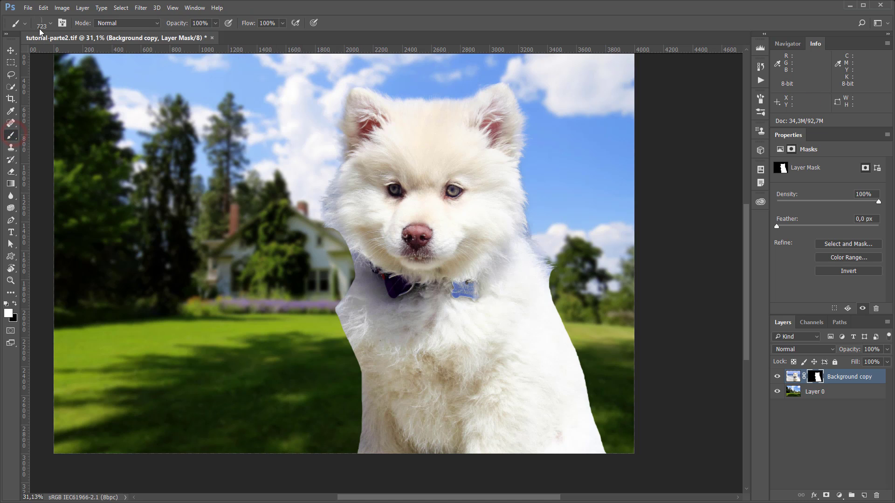
click(52, 23)
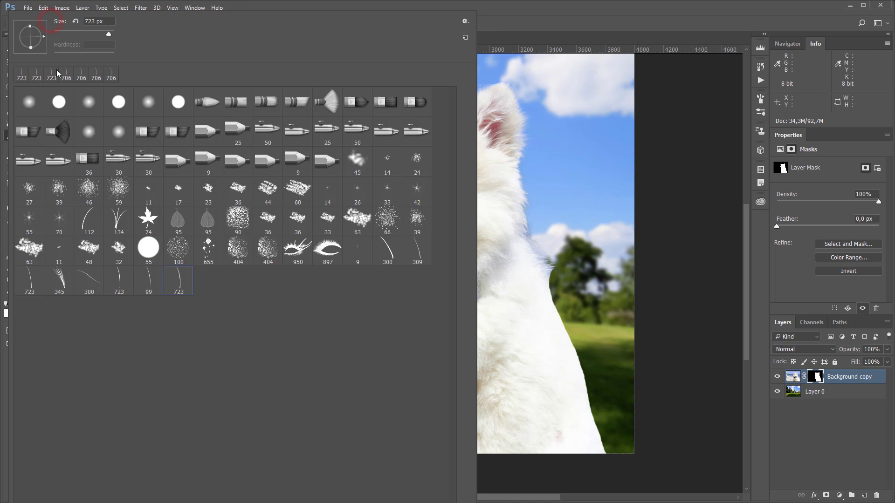
click(562, 21)
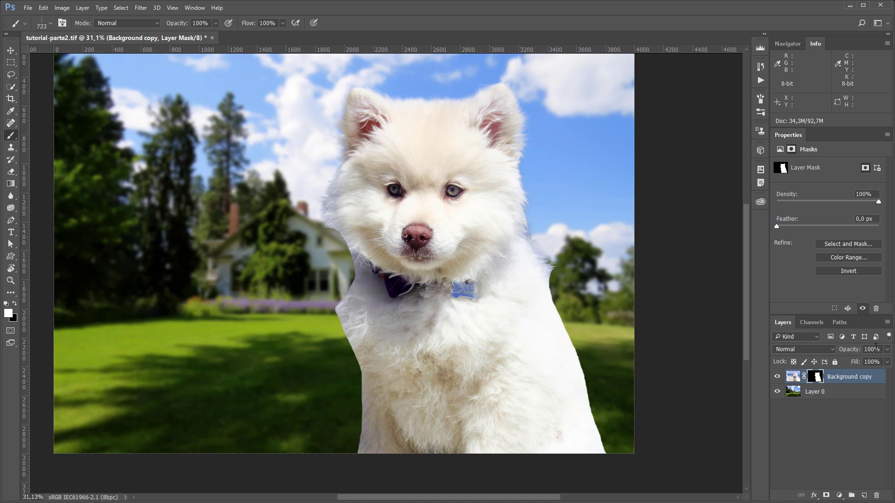
alt+click(816, 379)
alt+click(816, 378)
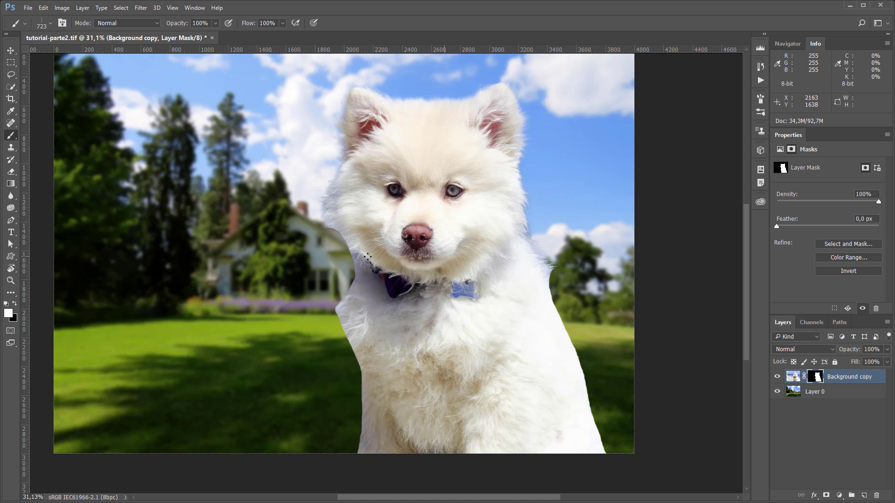
Display the layer mask alone again and try a white 723 px fur stroke in the gap below the left cheek, undoing it
drag(394, 461, 417, 452)
drag(378, 397, 409, 370)
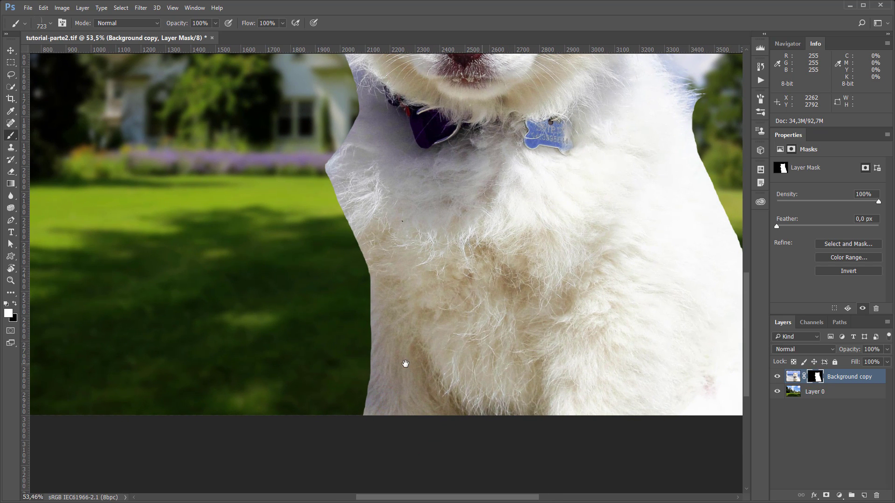
alt+click(816, 379)
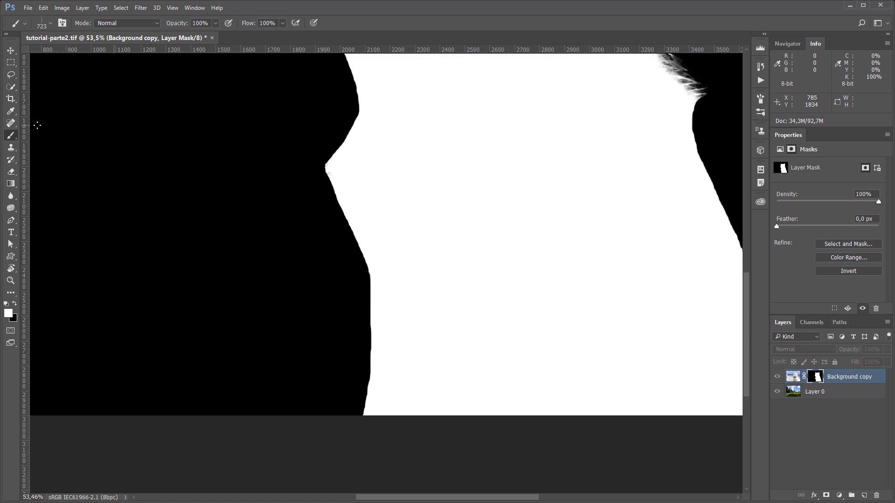
drag(405, 216, 390, 247)
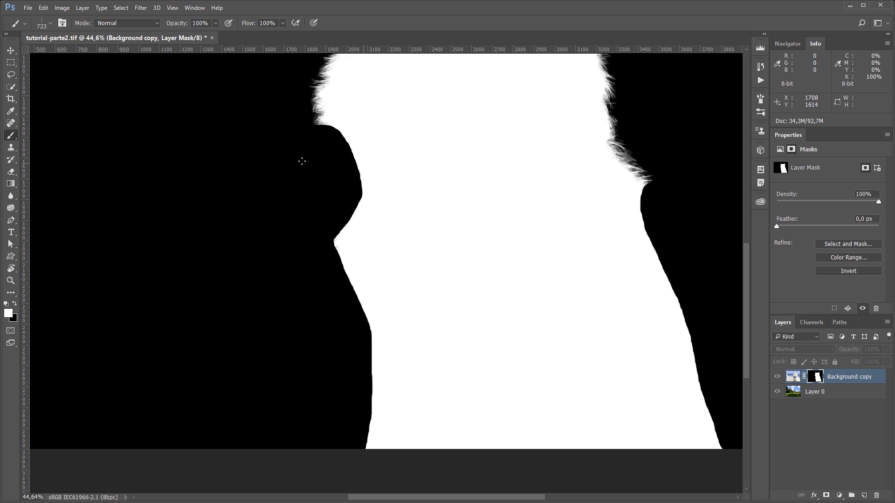
drag(323, 136, 254, 160)
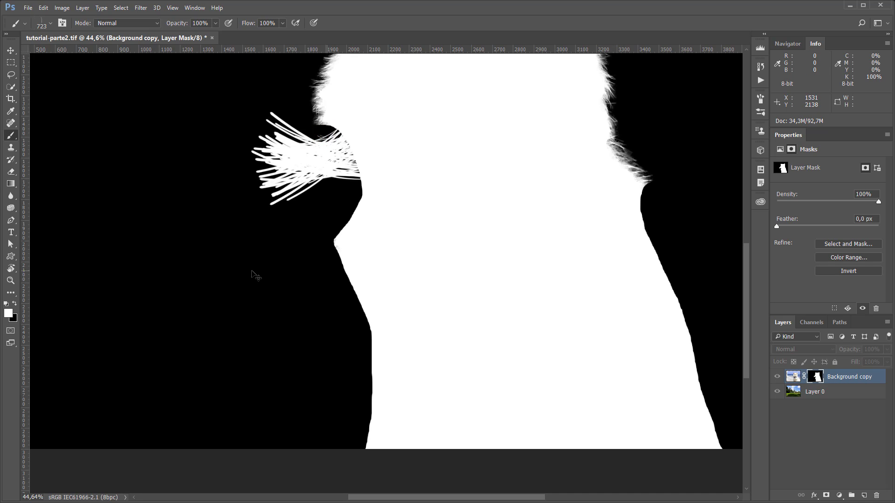
key(ctrl+z)
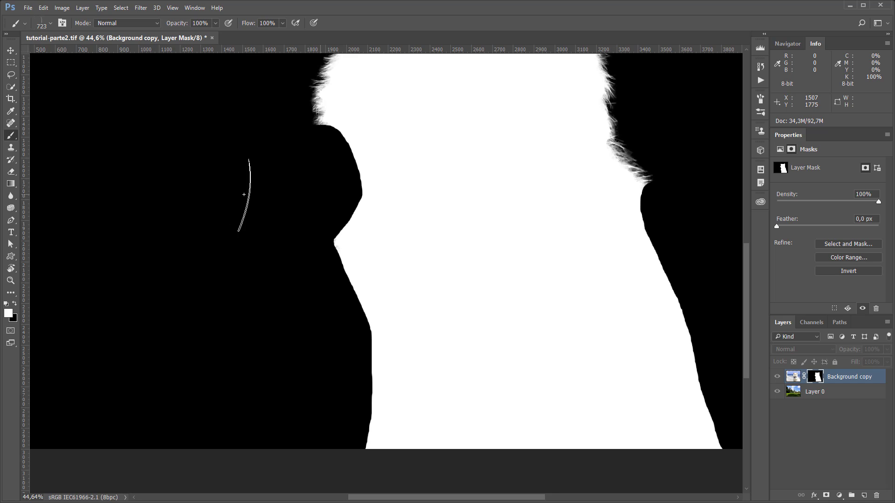
Reduce the hair brush size to 200 px
key(bracketleft)
key(bracketleft)
key(bracketleft)
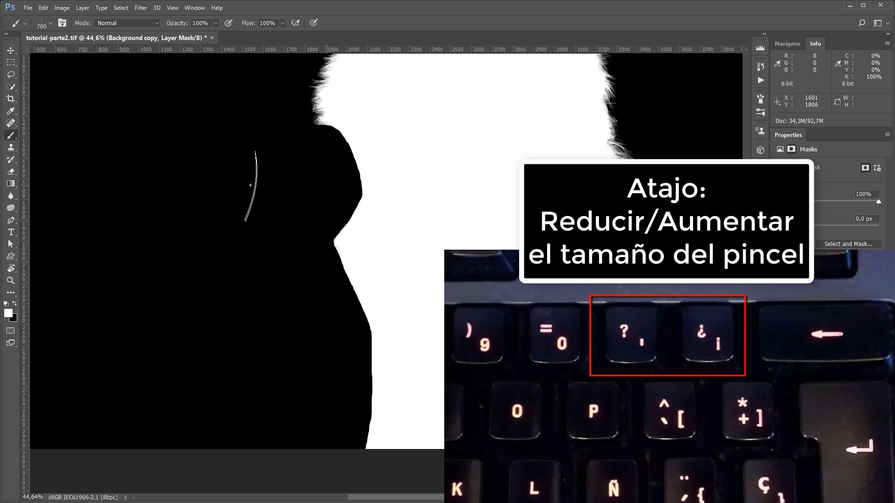
key(bracketleft)
key(bracketright)
key(bracketright)
key(bracketright)
key(bracketright)
key(bracketright)
key(bracketright)
key(bracketleft)
key(bracketleft)
key(bracketleft)
key(bracketleft)
key(bracketleft)
Try short white fur strokes at the base of the mask's left edge and undo them
mouse_move(364, 443)
mouse_down()
mouse_move(358, 438)
mouse_move(361, 446)
mouse_up()
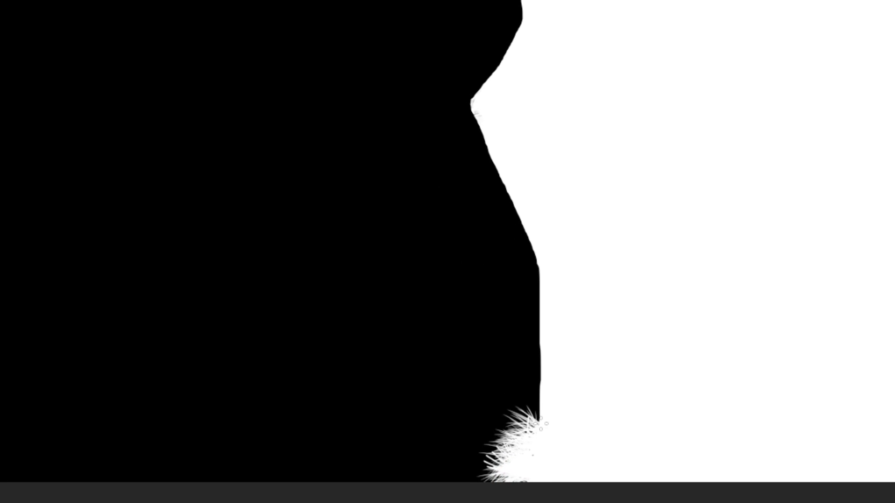
mouse_move(458, 421)
mouse_down()
mouse_move(461, 384)
mouse_move(477, 389)
mouse_up()
key(ctrl+z)
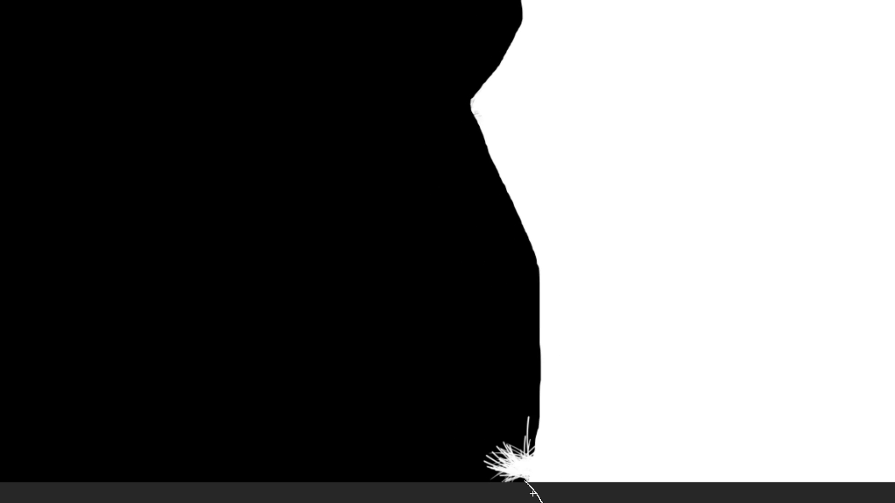
key(ctrl+z)
Paint white fur up the mask's left edge from the base to the cheek with the 200 px brush, returning to the normal image view
mouse_move(527, 484)
mouse_down()
mouse_move(551, 397)
mouse_move(548, 292)
mouse_move(535, 223)
mouse_move(486, 122)
mouse_up()
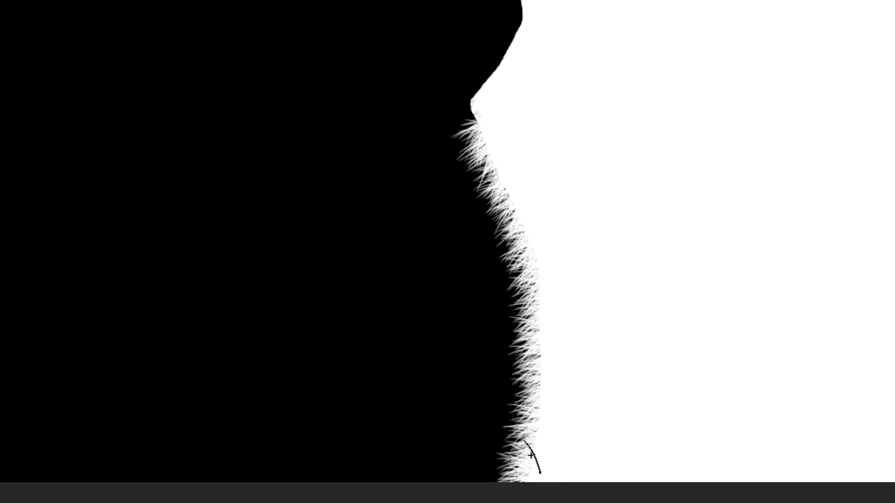
mouse_move(520, 480)
mouse_down()
mouse_move(536, 410)
mouse_move(534, 266)
mouse_up()
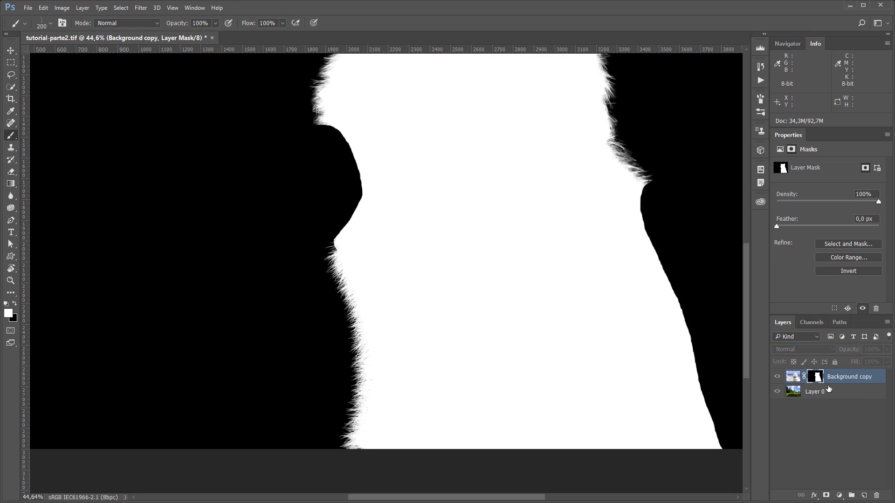
alt+click(818, 378)
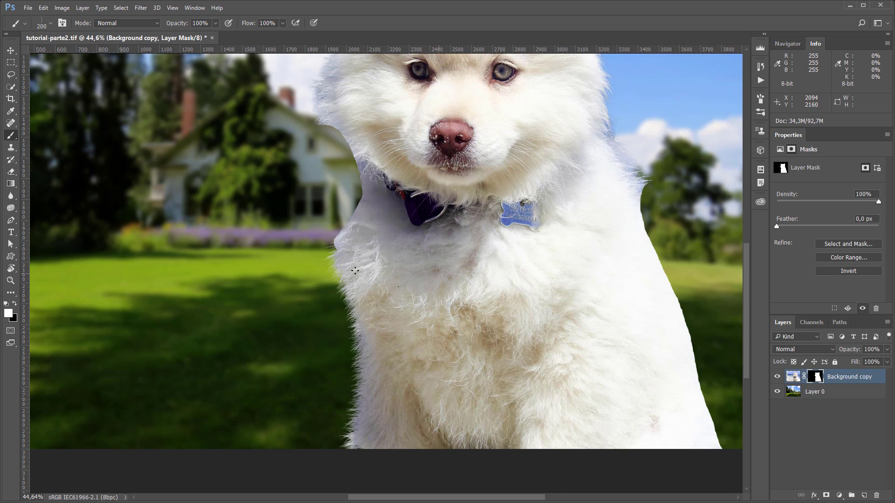
mouse_move(346, 238)
mouse_down()
mouse_move(360, 181)
mouse_move(346, 139)
mouse_up()
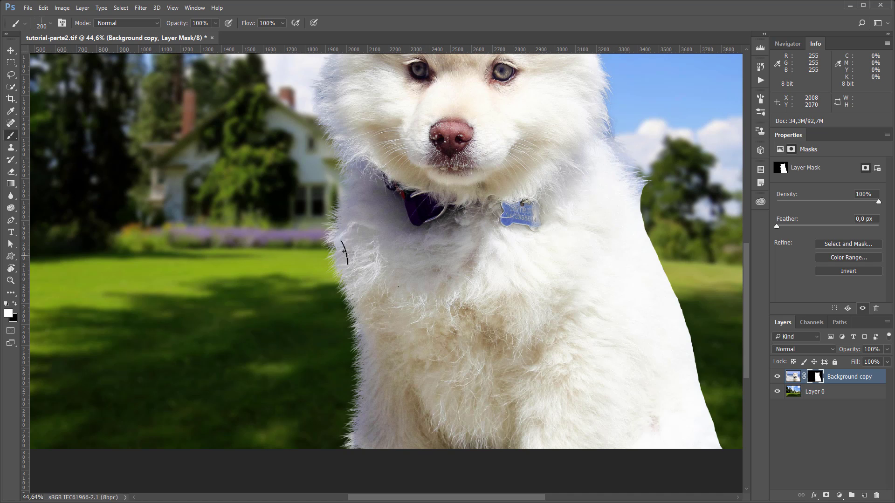
mouse_move(344, 252)
mouse_down()
mouse_move(338, 130)
mouse_move(327, 128)
mouse_up()
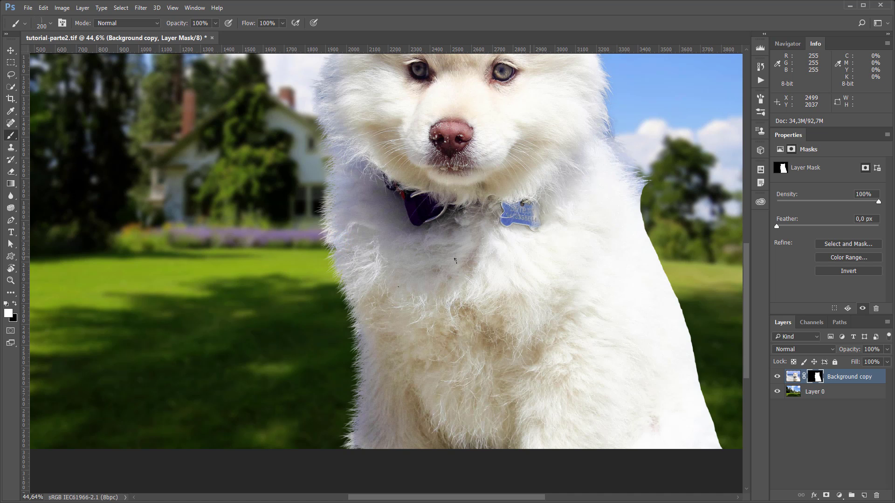
Paint white fur along the layer mask's right body edge, from below the cheek to the base, with the 200 px brush
drag(531, 349, 519, 351)
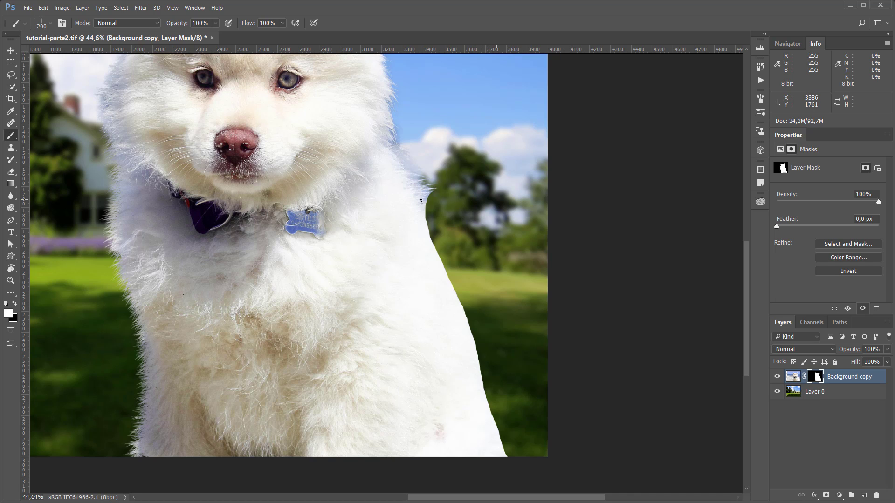
mouse_move(423, 201)
mouse_down()
mouse_move(433, 258)
mouse_move(483, 393)
mouse_up()
right_click(416, 340)
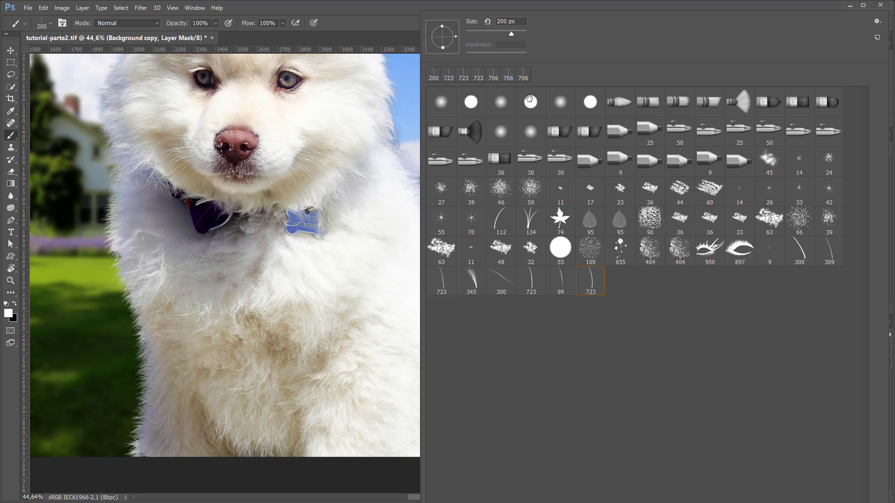
click(370, 10)
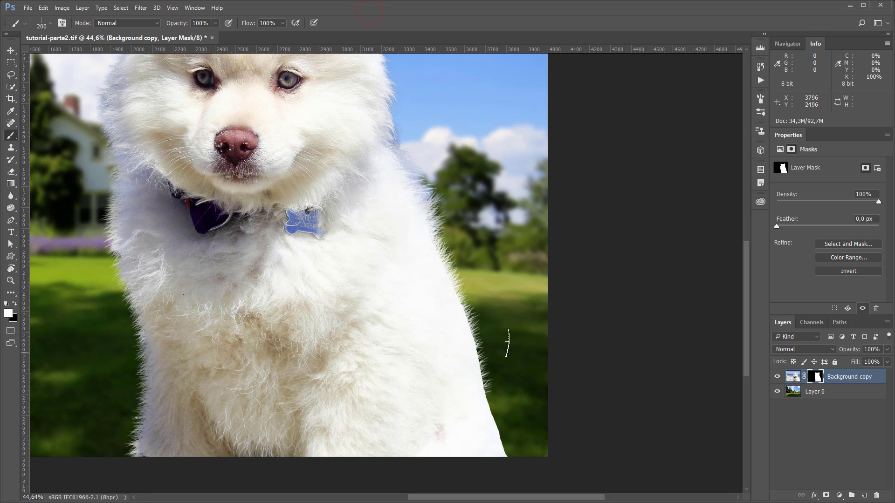
drag(429, 236, 484, 436)
drag(455, 329, 487, 445)
drag(473, 364, 486, 441)
drag(460, 328, 468, 373)
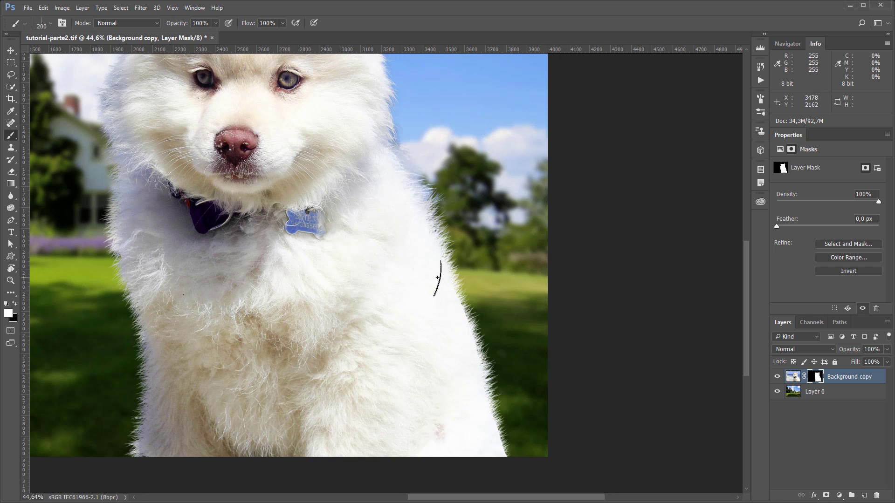
drag(438, 285, 451, 321)
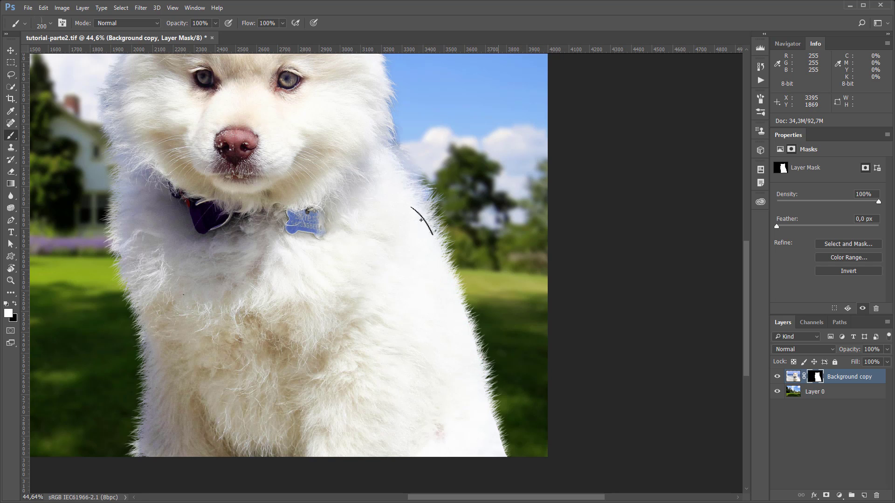
mouse_move(421, 225)
mouse_down()
mouse_move(479, 379)
mouse_move(483, 428)
mouse_move(511, 429)
mouse_up()
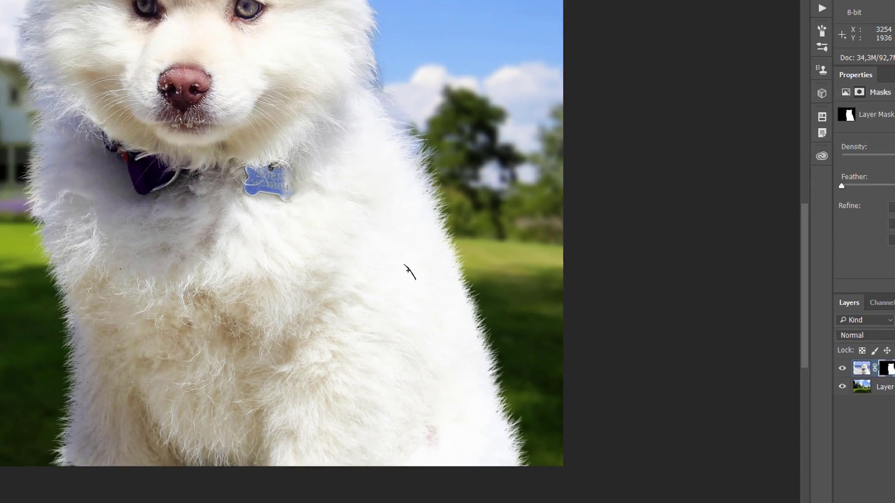
Review the whole composite, then display the layer mask alone and examine the painted fur against the original cheek edges
key(ctrl+0)
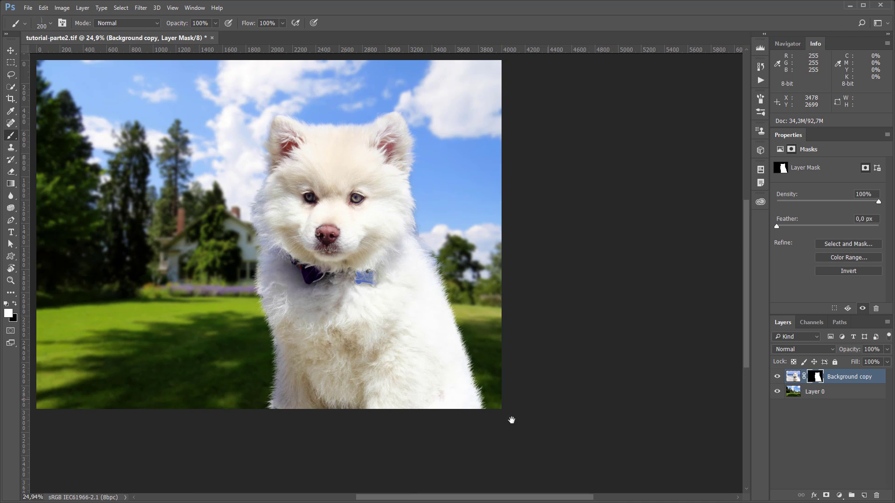
scroll(473, 366, up, 3)
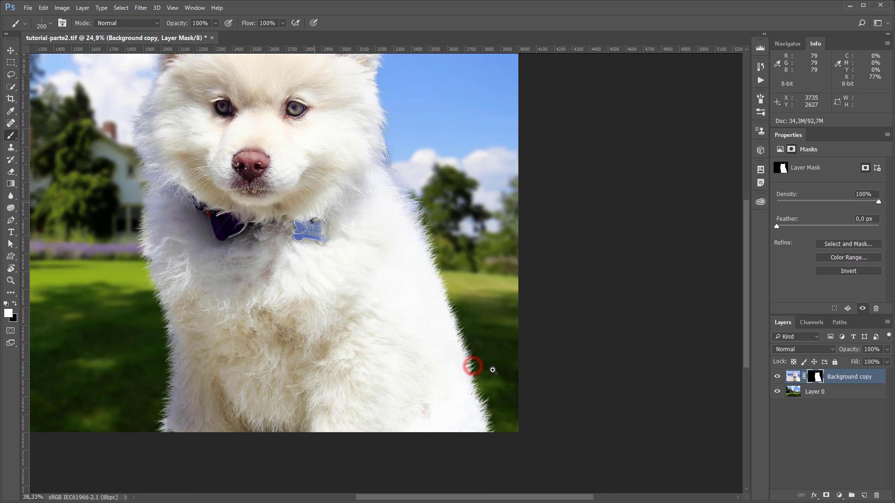
alt+click(815, 377)
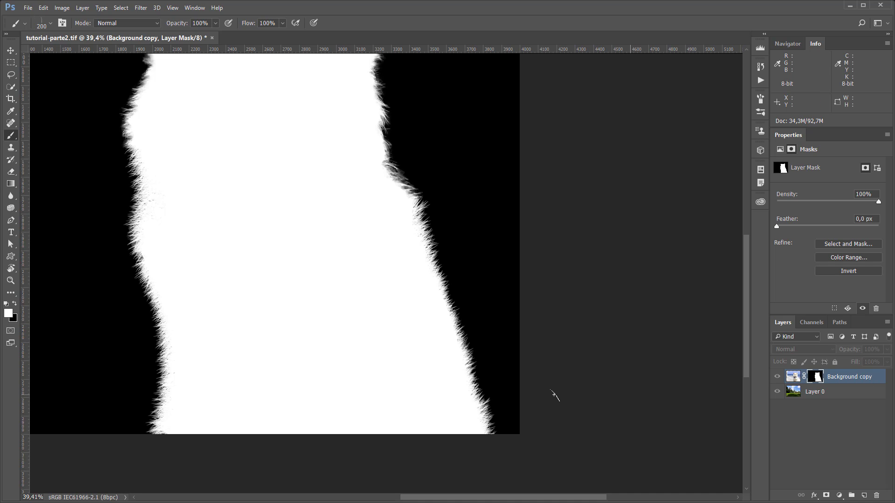
drag(365, 304, 482, 325)
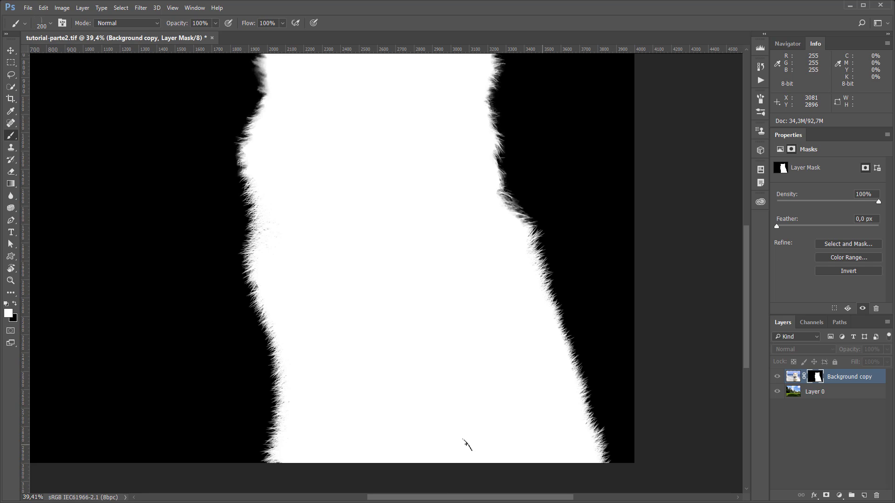
scroll(303, 400, up, 3)
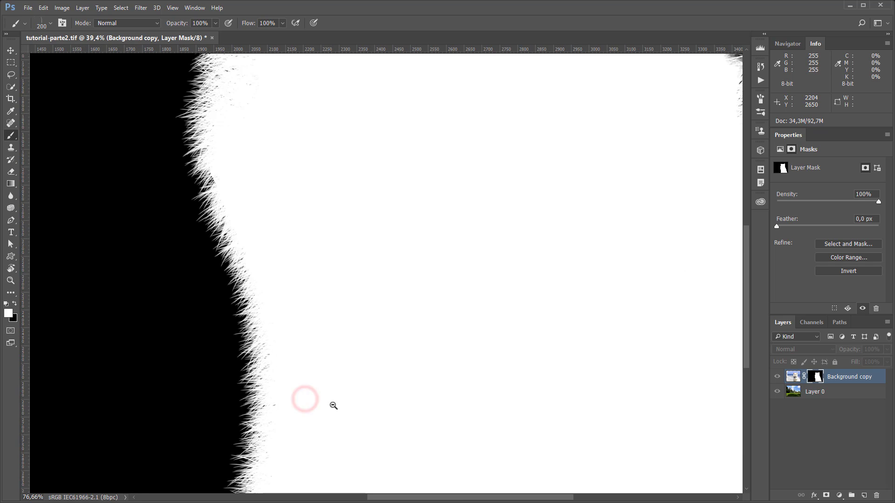
scroll(306, 200, down, 2)
scroll(345, 366, up, 5)
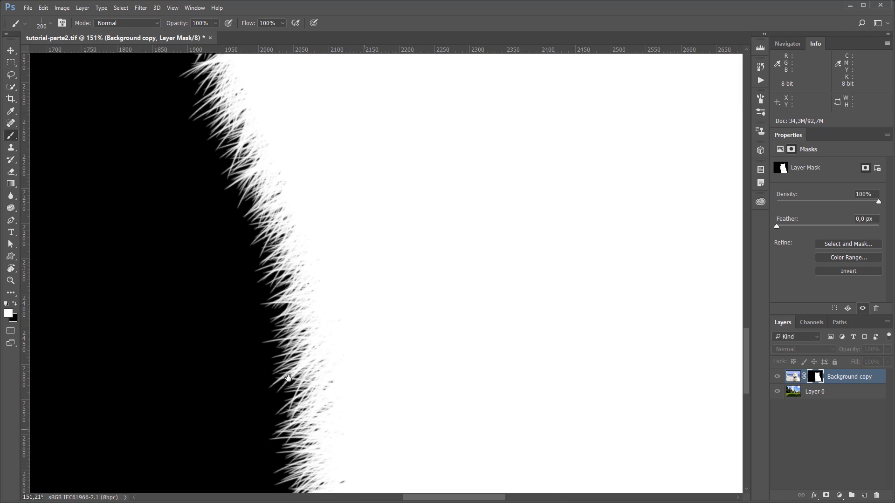
drag(300, 261, 383, 448)
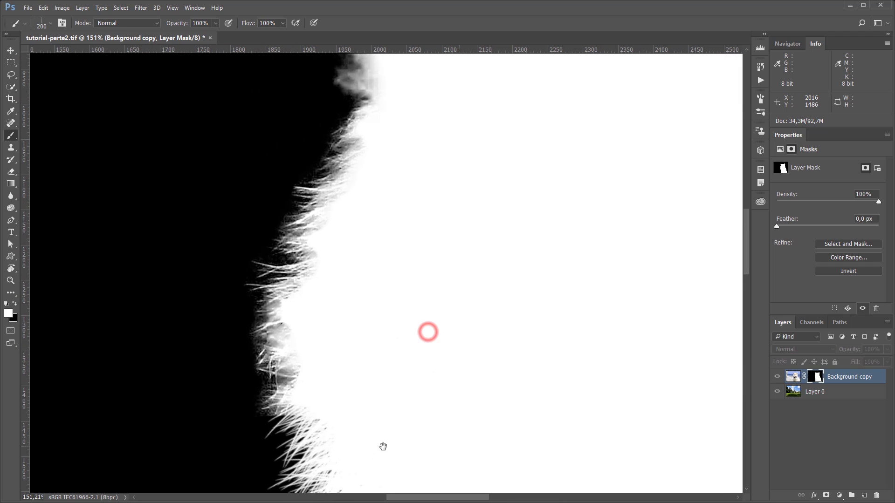
scroll(459, 416, down, 5)
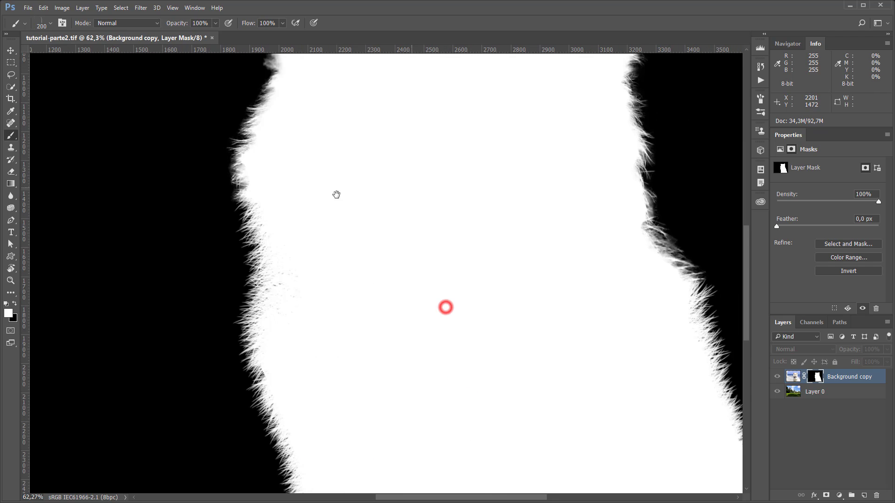
scroll(408, 379, down, 4)
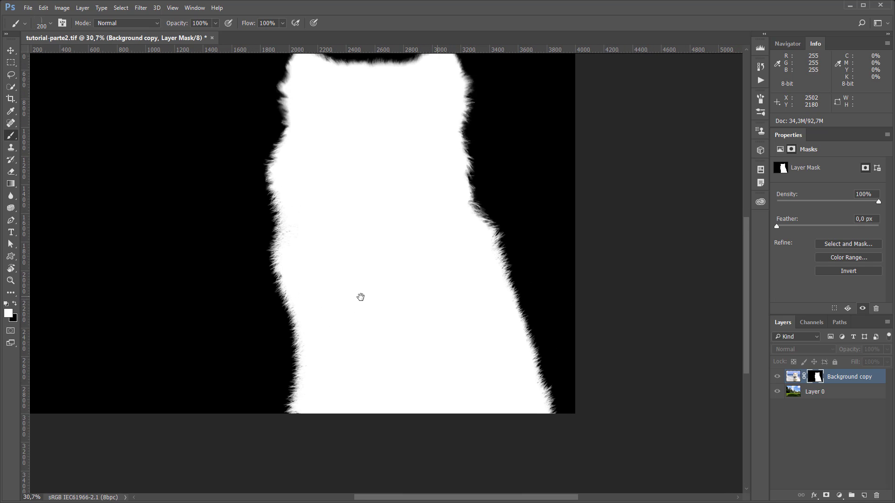
Lasso the painted fur along the mask's lower left edge and add the lower right edge to the selection
key(l)
mouse_move(226, 252)
mouse_down()
mouse_move(260, 206)
mouse_move(297, 282)
mouse_move(320, 456)
mouse_move(205, 267)
mouse_up()
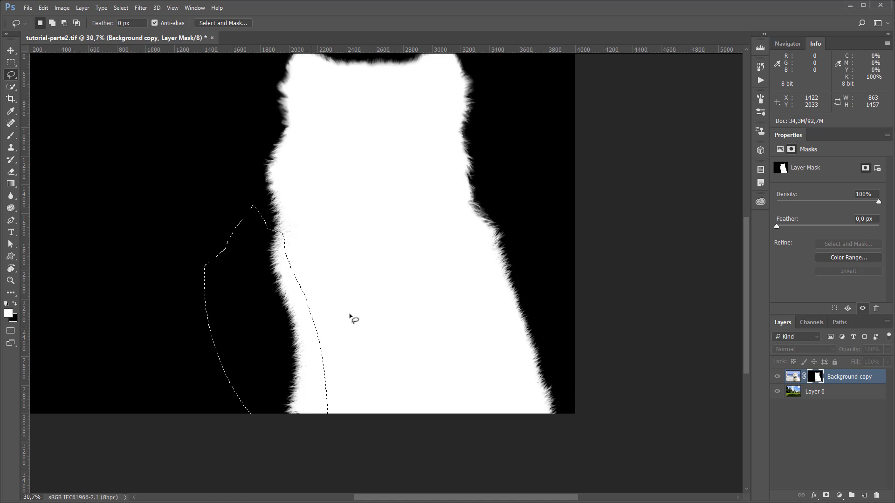
key(shift)
mouse_move(469, 229)
mouse_down()
mouse_move(502, 219)
mouse_move(603, 394)
mouse_move(575, 471)
mouse_move(486, 305)
mouse_move(470, 229)
mouse_up()
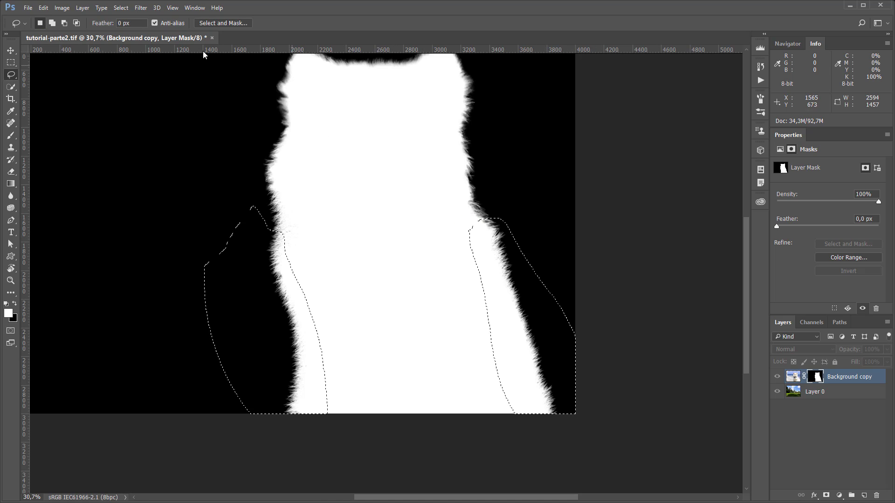
Apply a Gaussian Blur with a 1.5 px radius to the selected fur edges of the mask
click(141, 8)
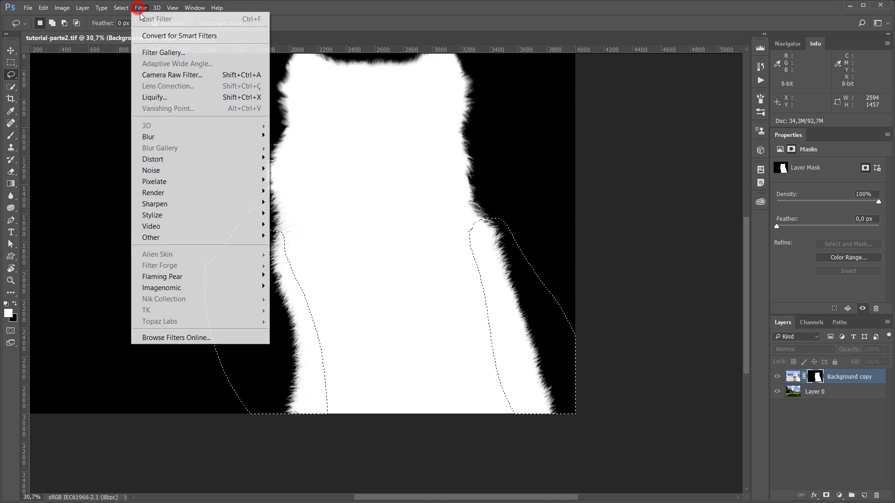
click(161, 136)
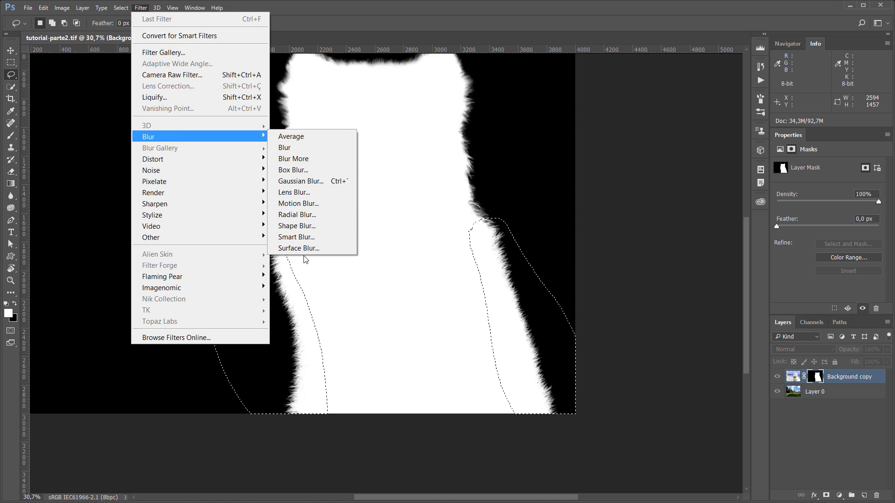
click(303, 180)
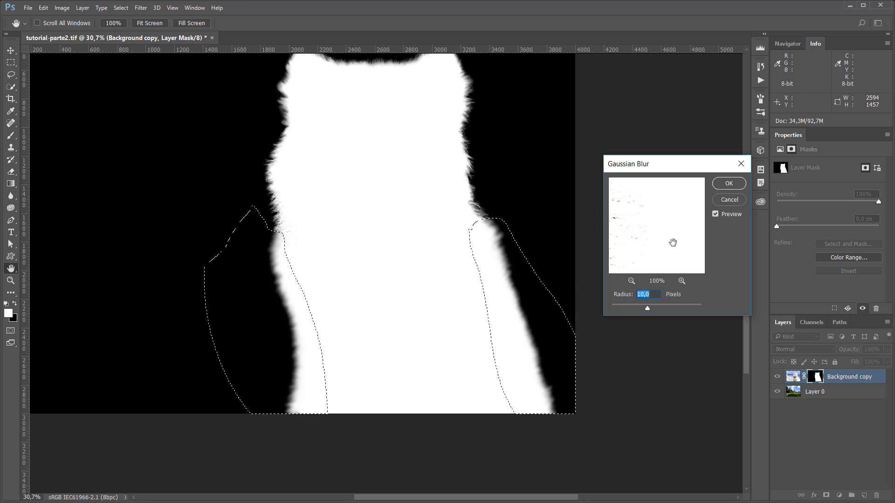
click(504, 286)
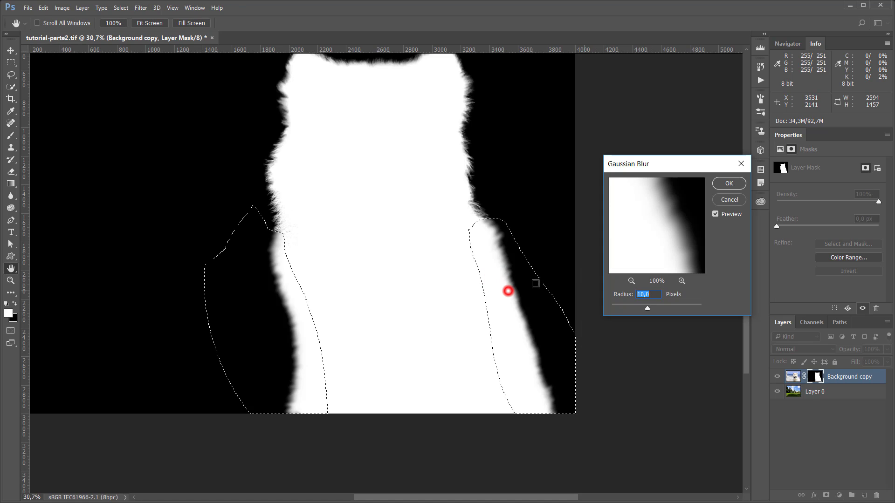
text(2)
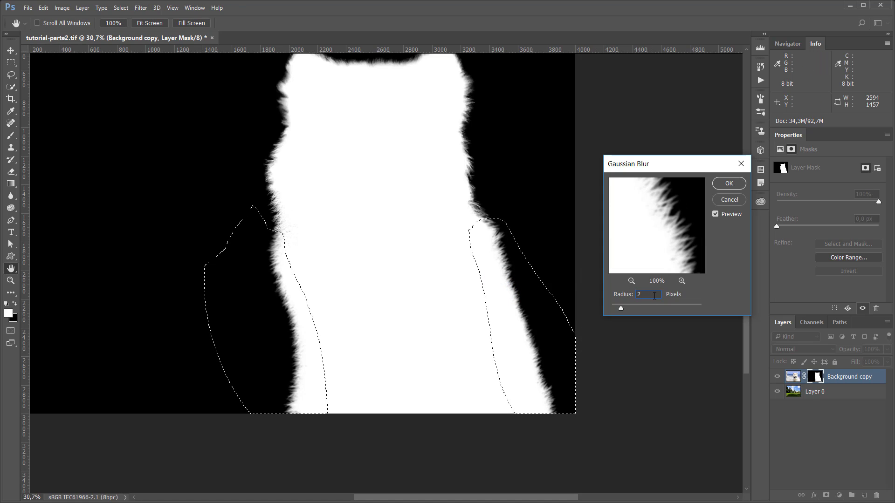
key(BackSpace)
text(1,5)
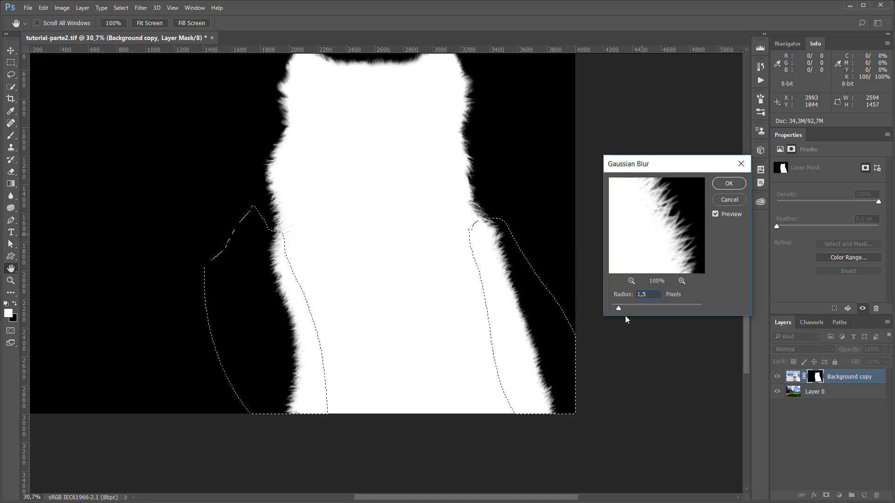
click(728, 185)
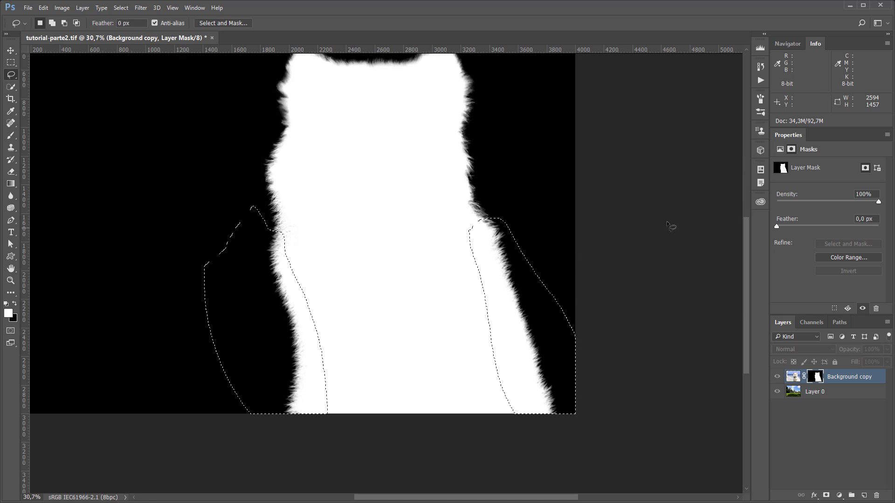
Inspect the softened right edge, return to the normal image view, and deselect to review the whole composite
drag(534, 320, 581, 333)
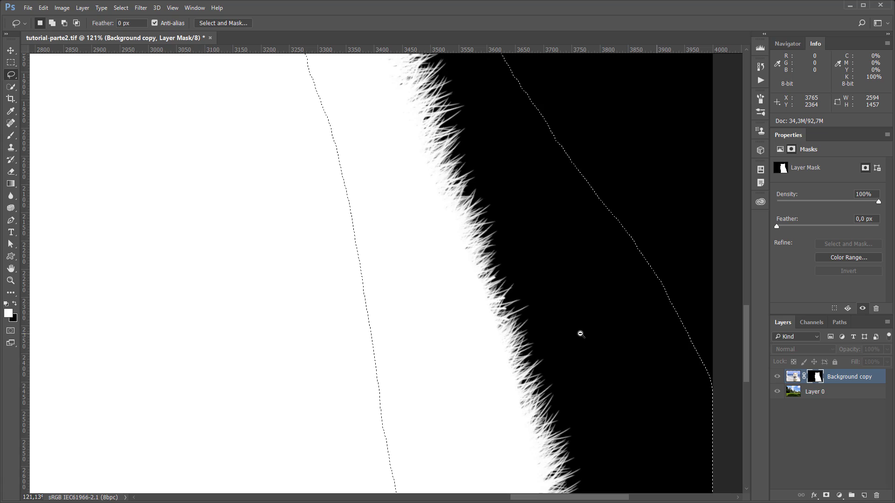
alt+click(815, 379)
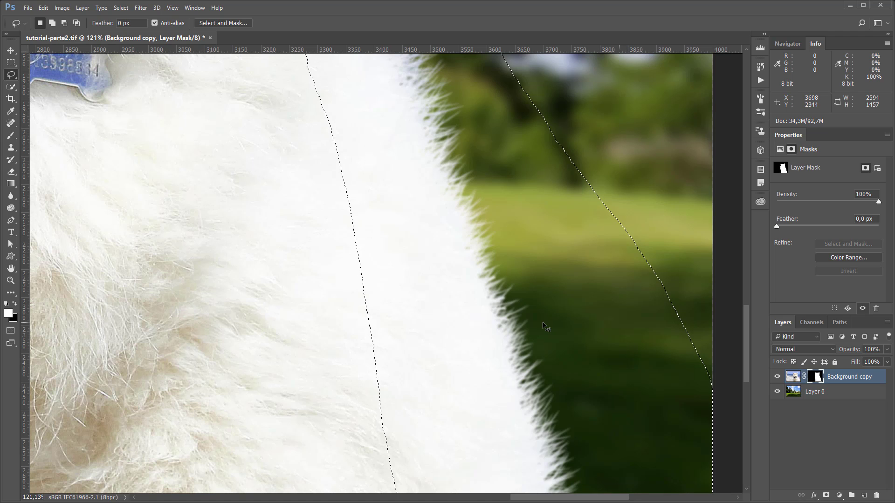
key(ctrl+d)
key(ctrl+0)
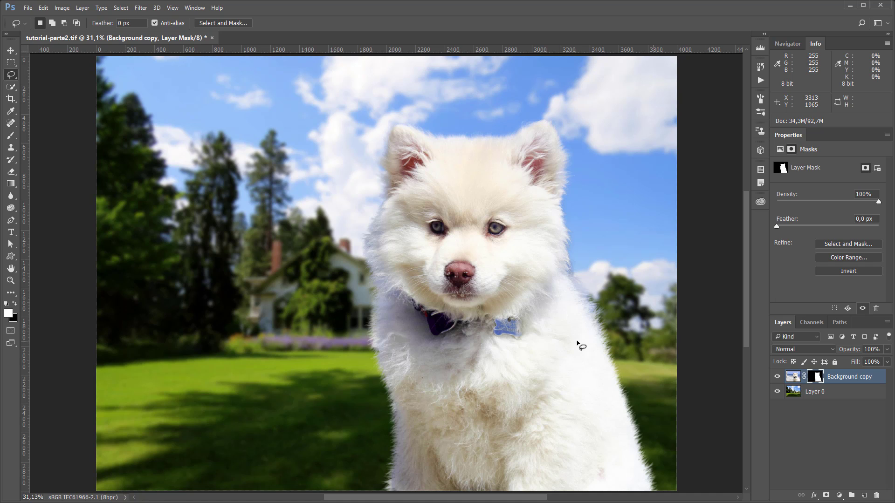
scroll(564, 329, down, 3)
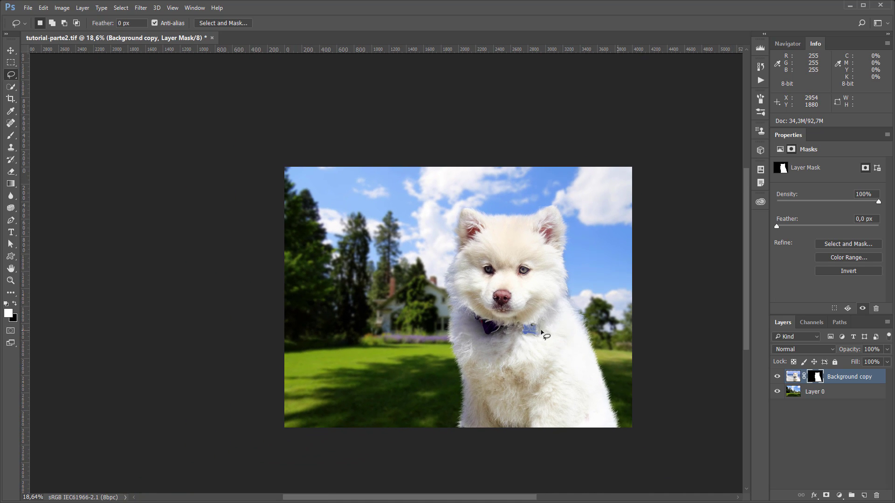